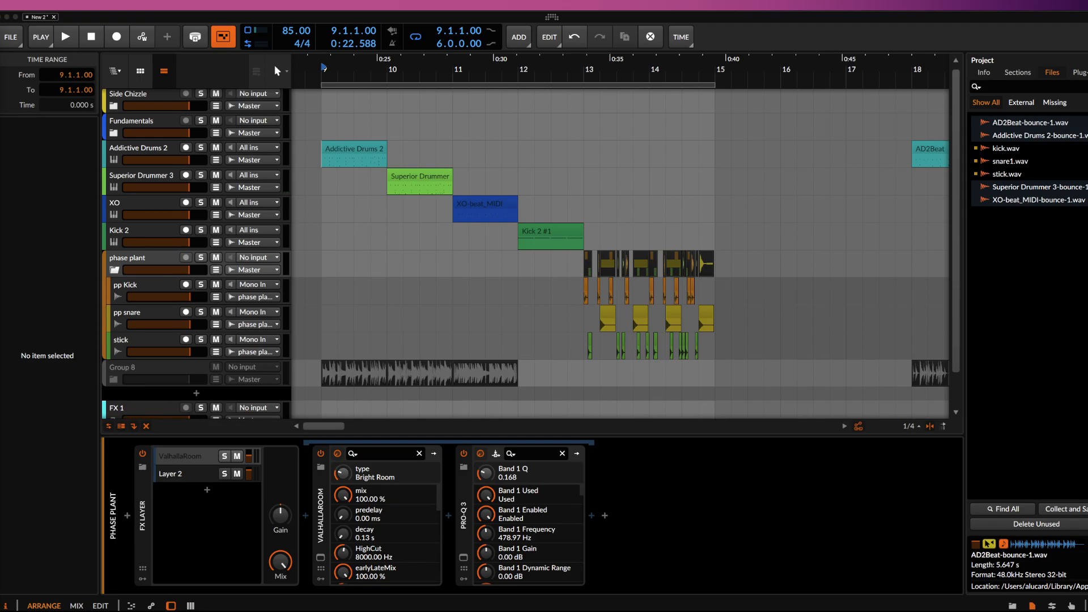
Select the Addictive Drums 2 clip and play the arrangement from bar 9 through the phase plant section.
click(359, 148)
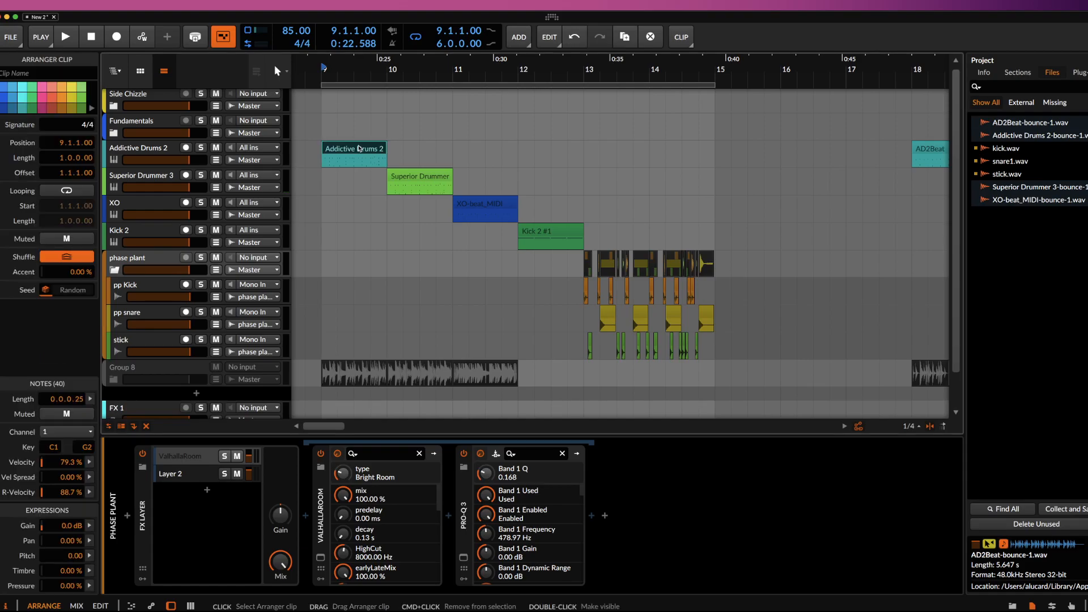
key(space)
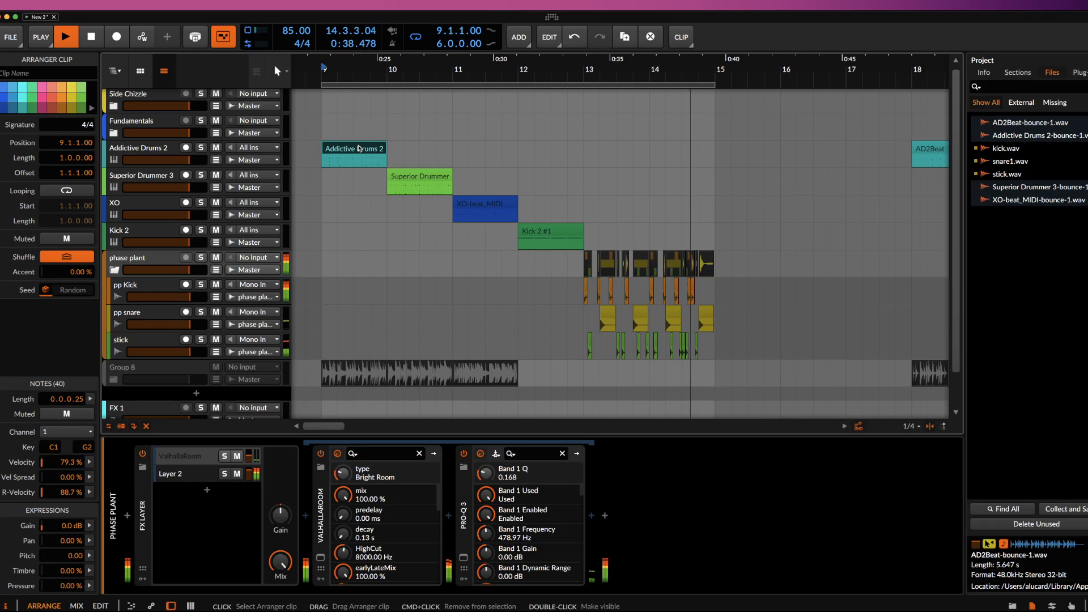
key(space)
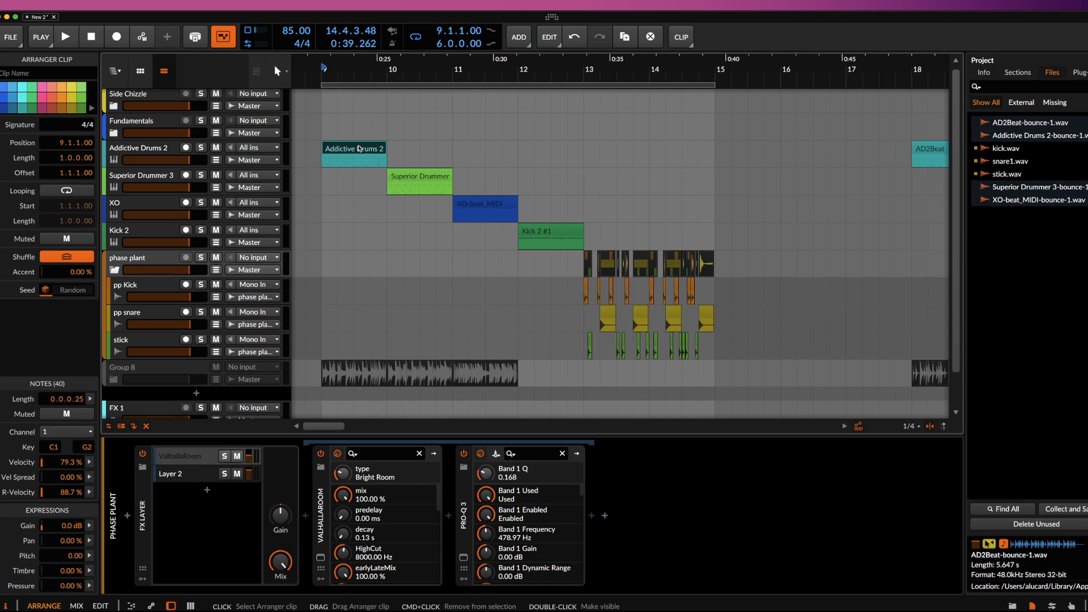
Show the XO drum plugin, move its window clear of the edge and close its Export WAV & MIDI panel.
click(440, 200)
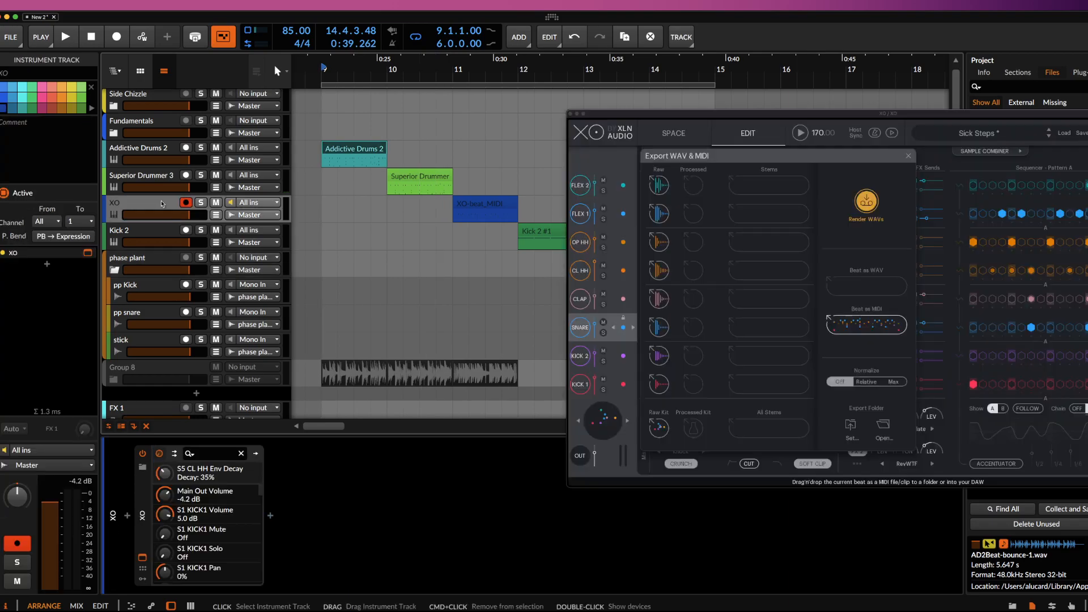
drag(707, 117, 299, 98)
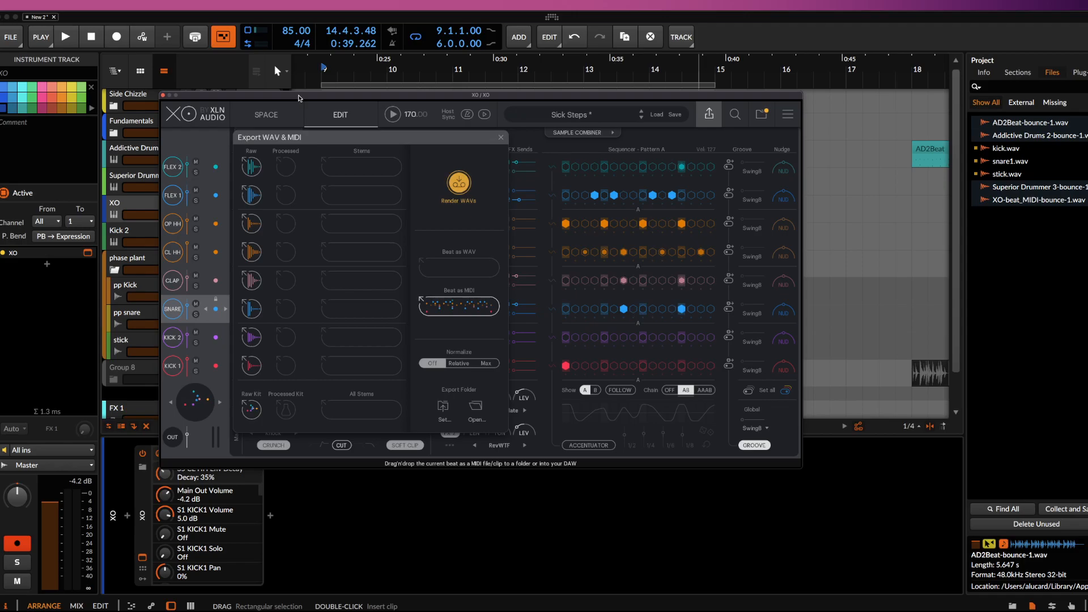
click(710, 115)
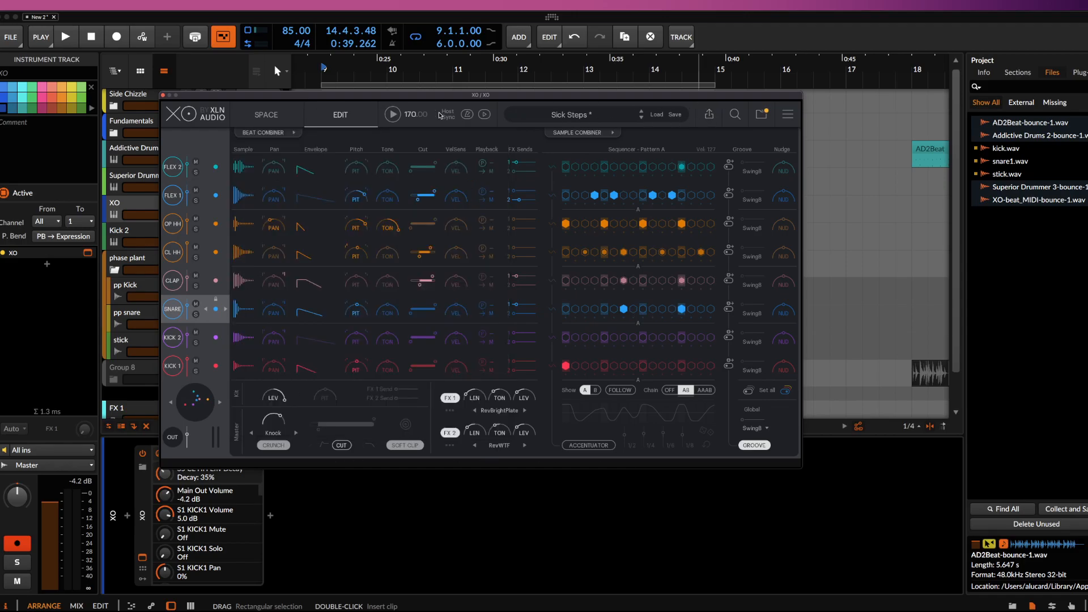
Bring up XO's Space map and audition samples in the red, blue, purple, teal and pink clusters.
click(266, 115)
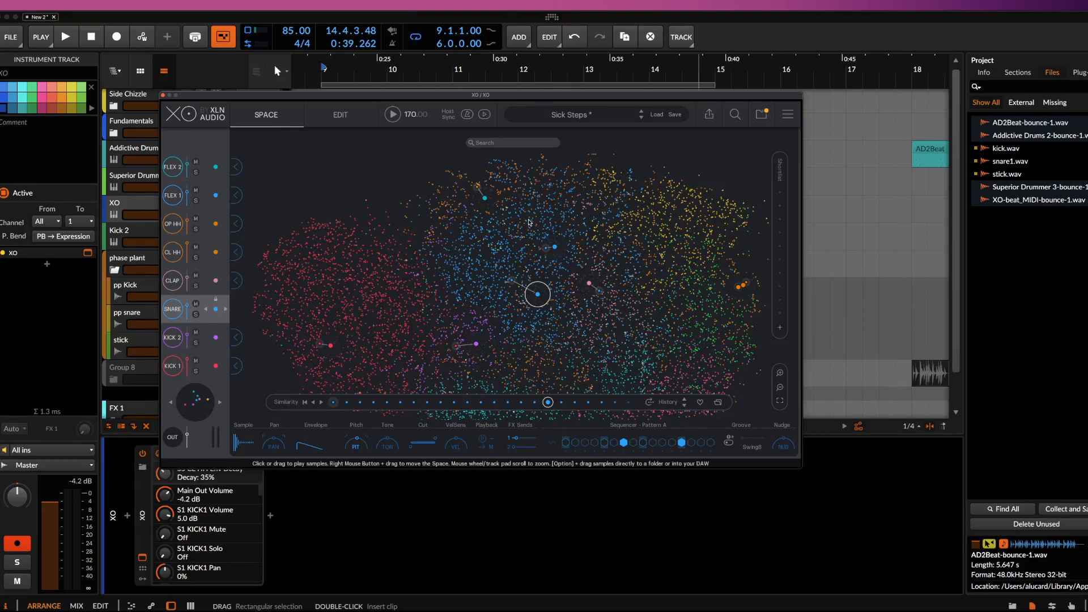
scroll(525, 220, down, 2)
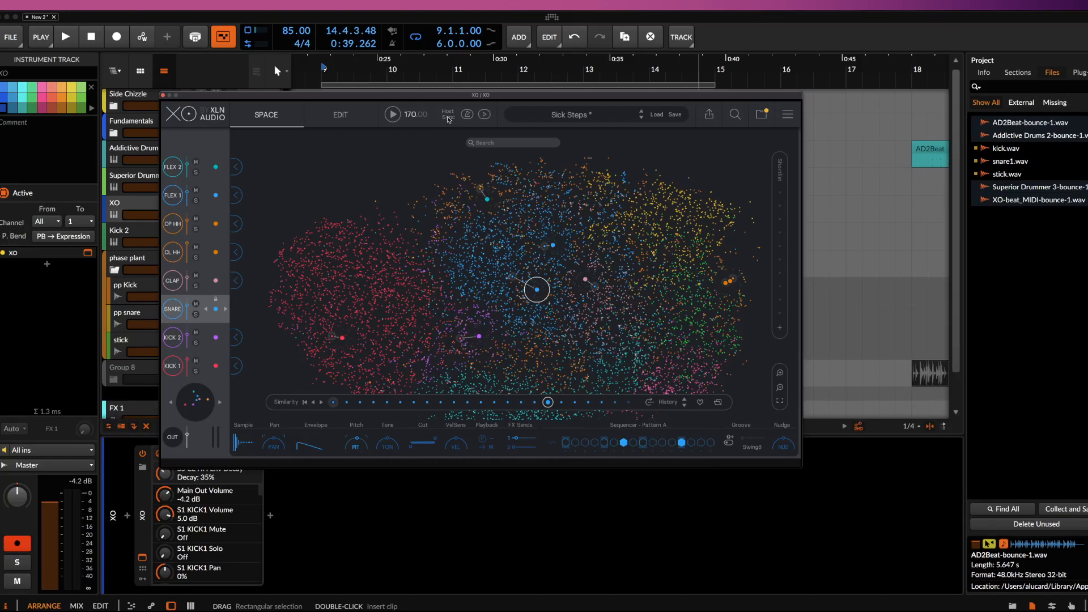
scroll(476, 151, down, 3)
scroll(488, 176, down, 2)
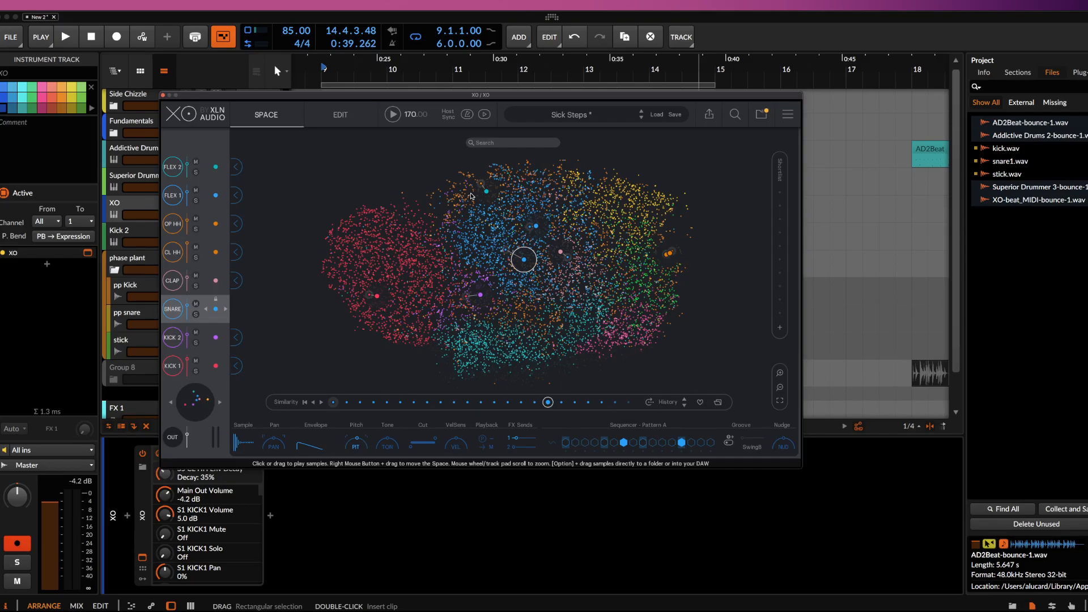
click(399, 258)
click(412, 270)
click(499, 248)
click(486, 245)
click(483, 263)
click(475, 283)
click(487, 283)
click(576, 321)
click(503, 355)
click(479, 347)
click(475, 349)
click(604, 349)
click(607, 344)
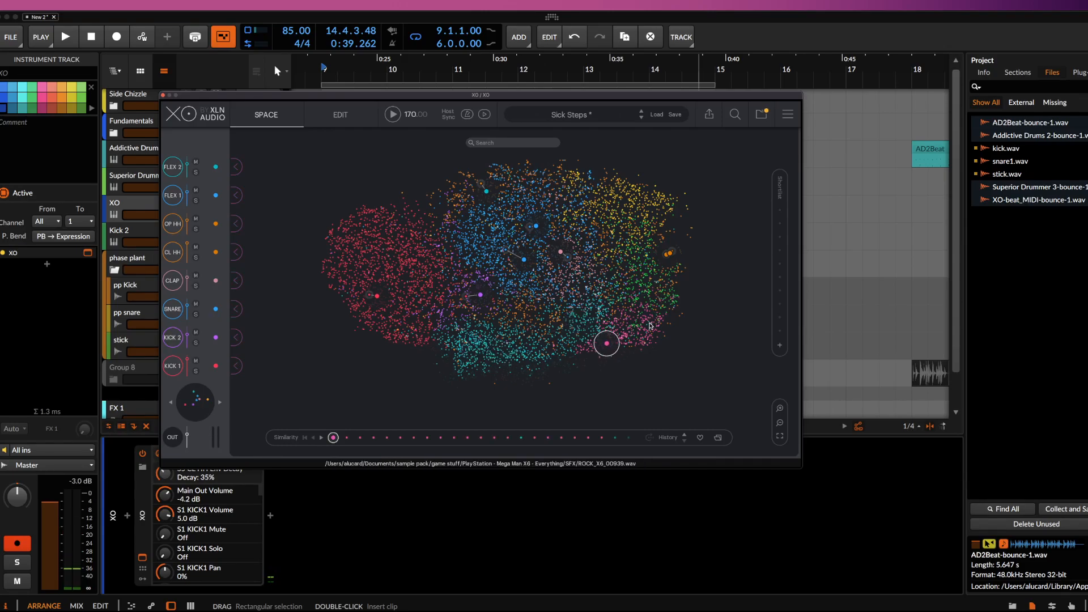
Audition samples in the green, yellow and orange clusters of the Space map.
click(640, 280)
click(644, 274)
click(645, 276)
click(636, 282)
click(627, 208)
click(620, 194)
click(639, 194)
click(628, 192)
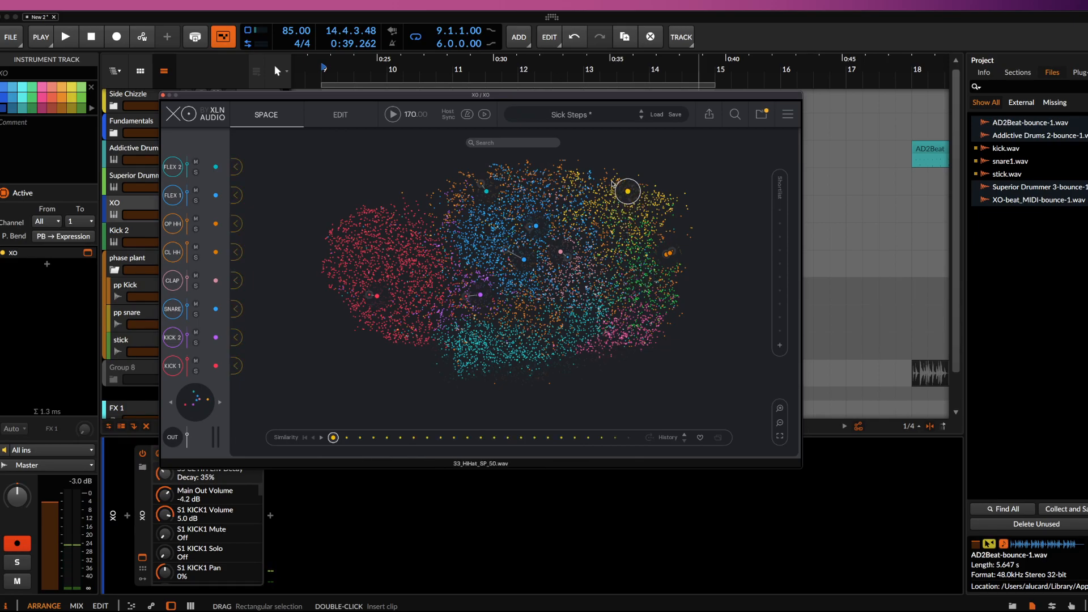
click(604, 179)
click(605, 181)
click(473, 177)
click(462, 175)
click(460, 179)
click(457, 184)
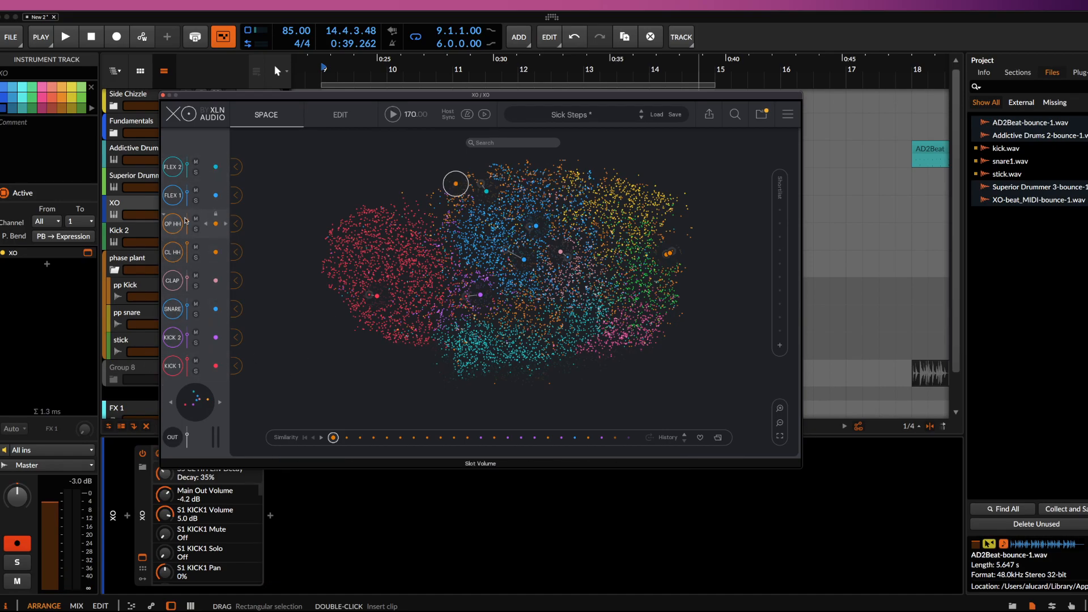
Sweep across the Space map to audition samples from several clusters in succession, including the red one.
click(467, 260)
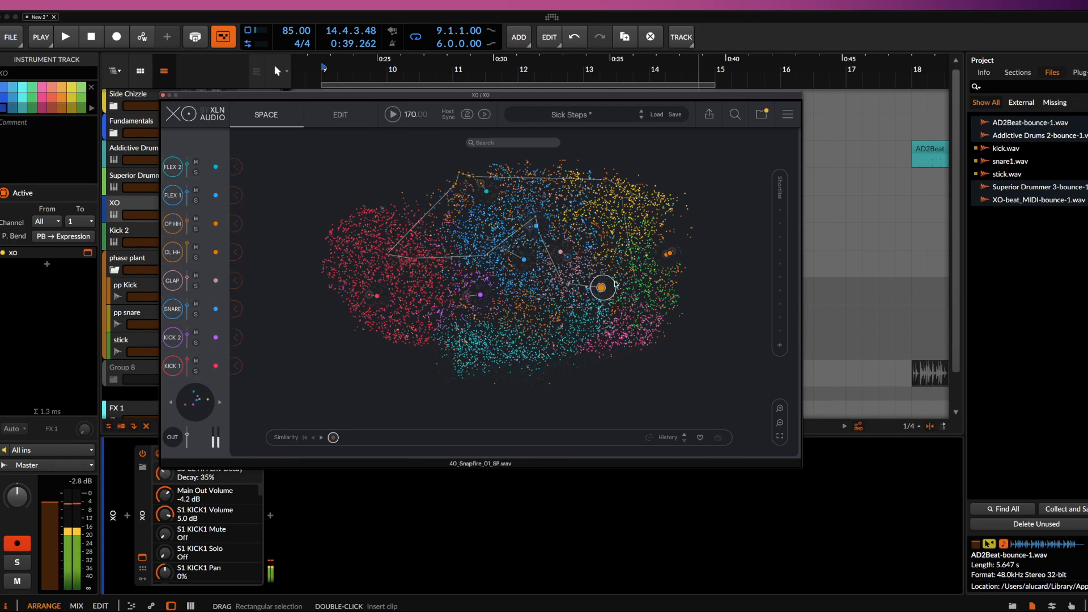
click(395, 289)
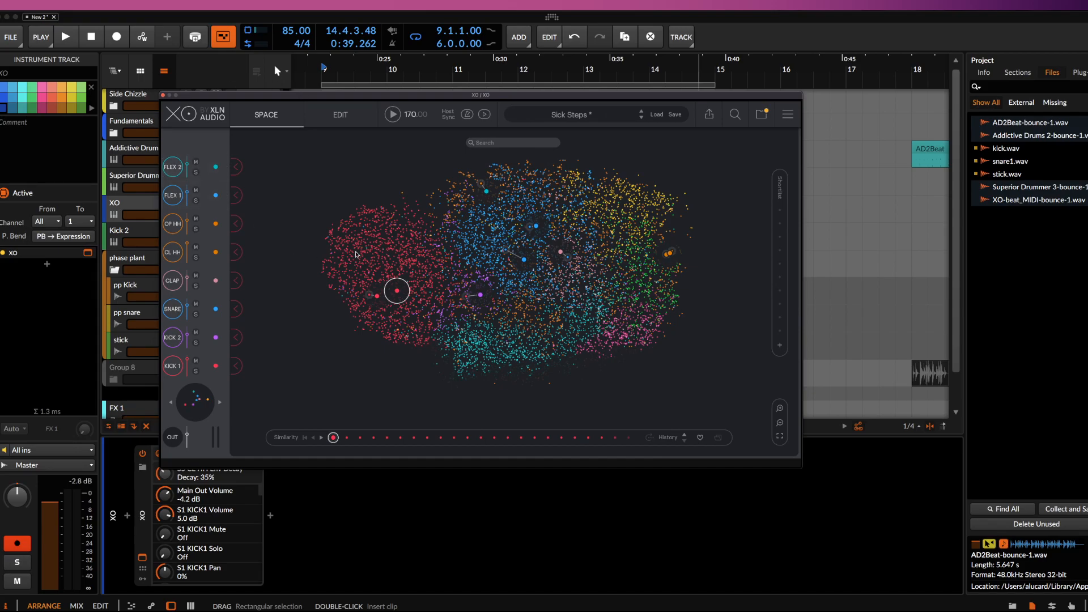
click(602, 395)
drag(604, 394, 525, 266)
Switch XO to its Edit view and review the available master Crunch types, keeping Knock.
drag(241, 96, 372, 97)
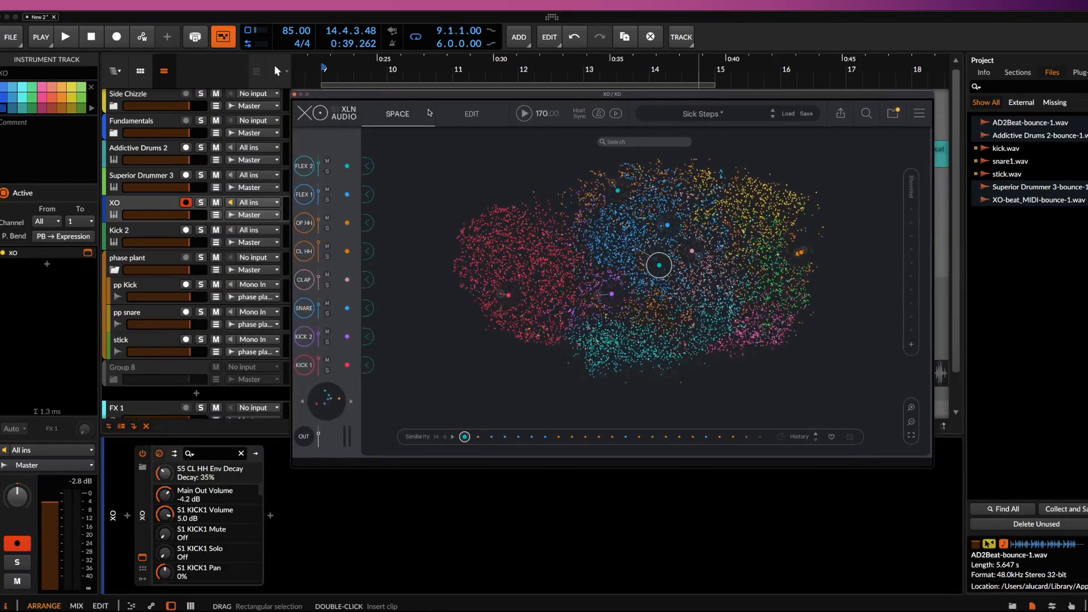
click(464, 115)
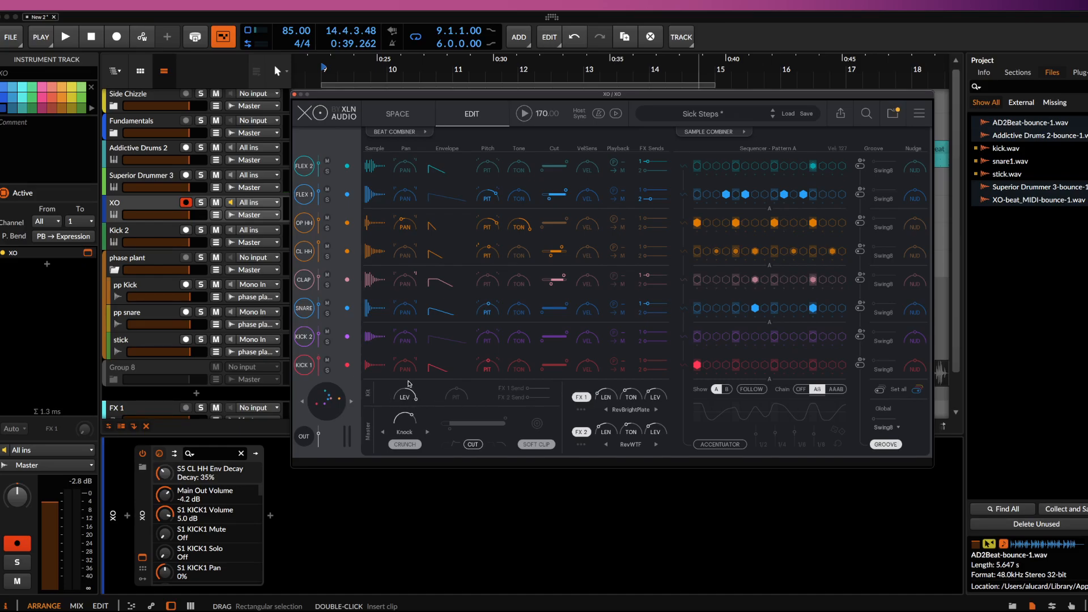
click(424, 437)
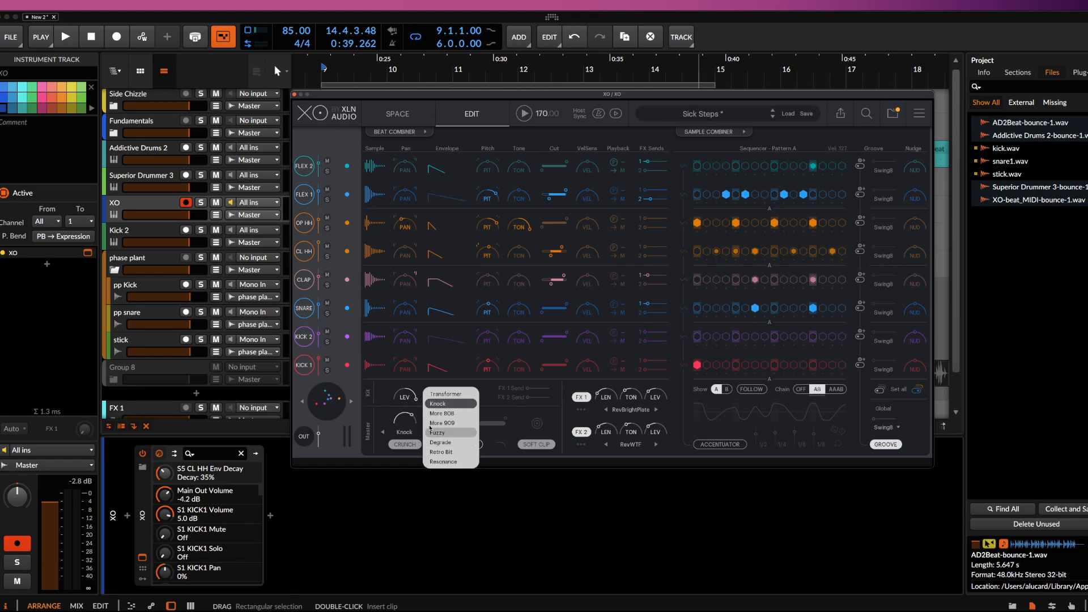
click(402, 433)
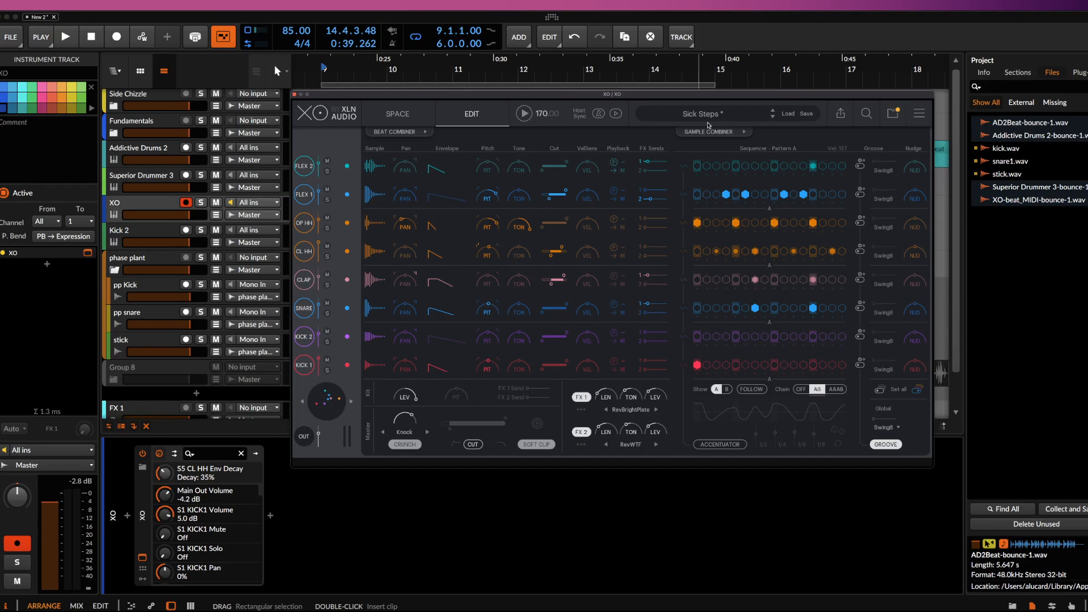
Open XO's preset browser and filter the list to User presets only.
drag(736, 96, 547, 60)
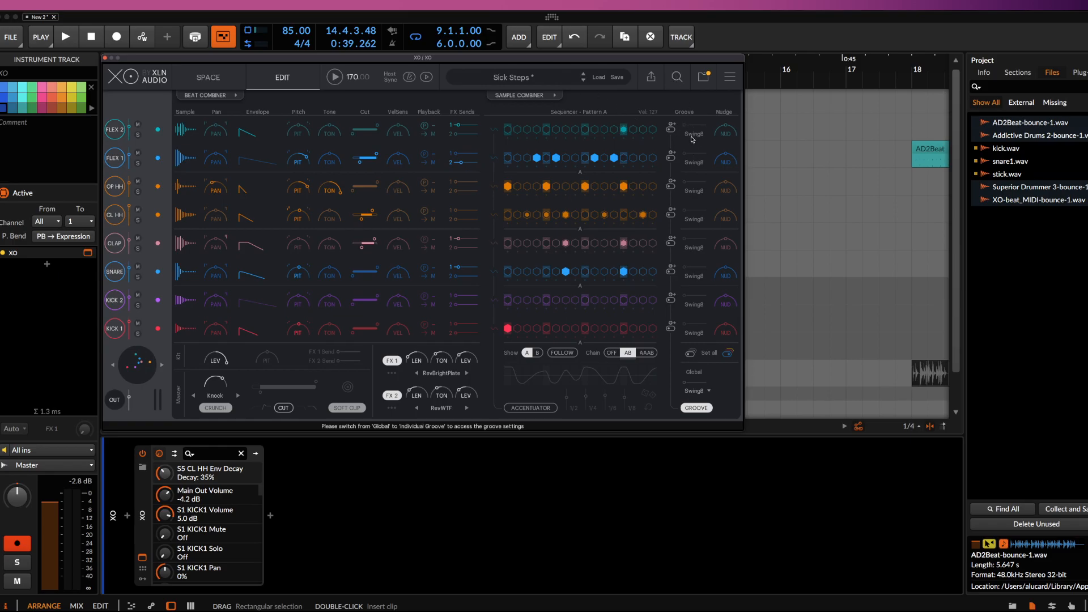
click(510, 85)
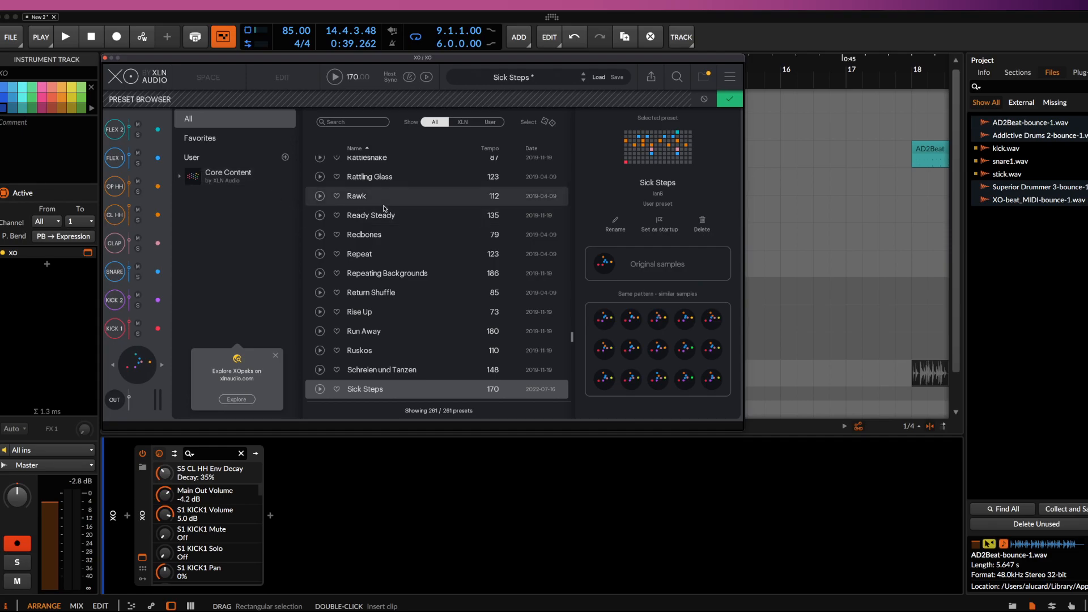
scroll(384, 208, up, 3)
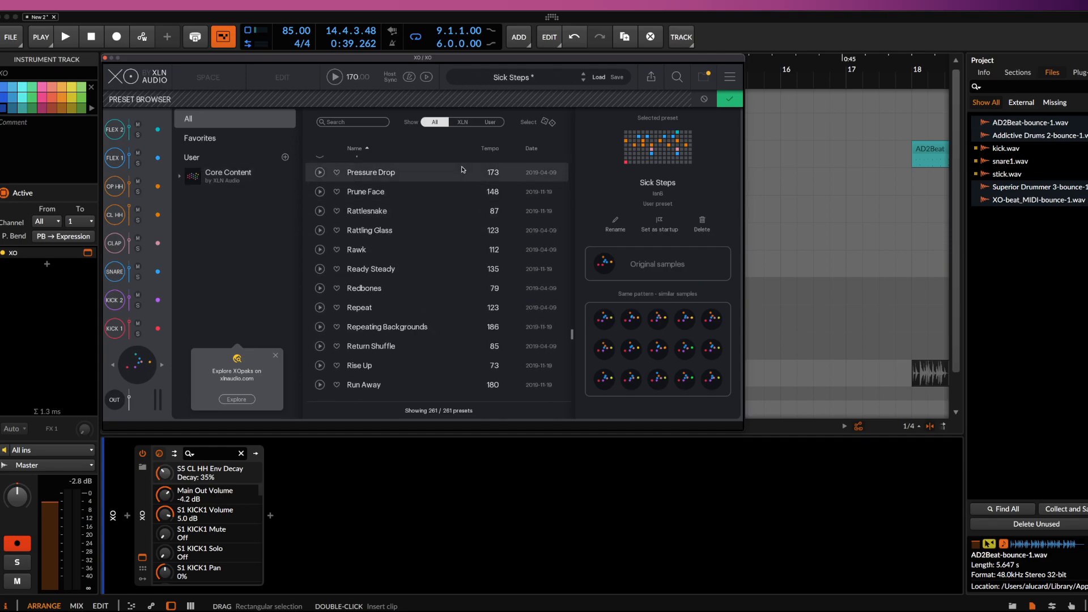
click(489, 123)
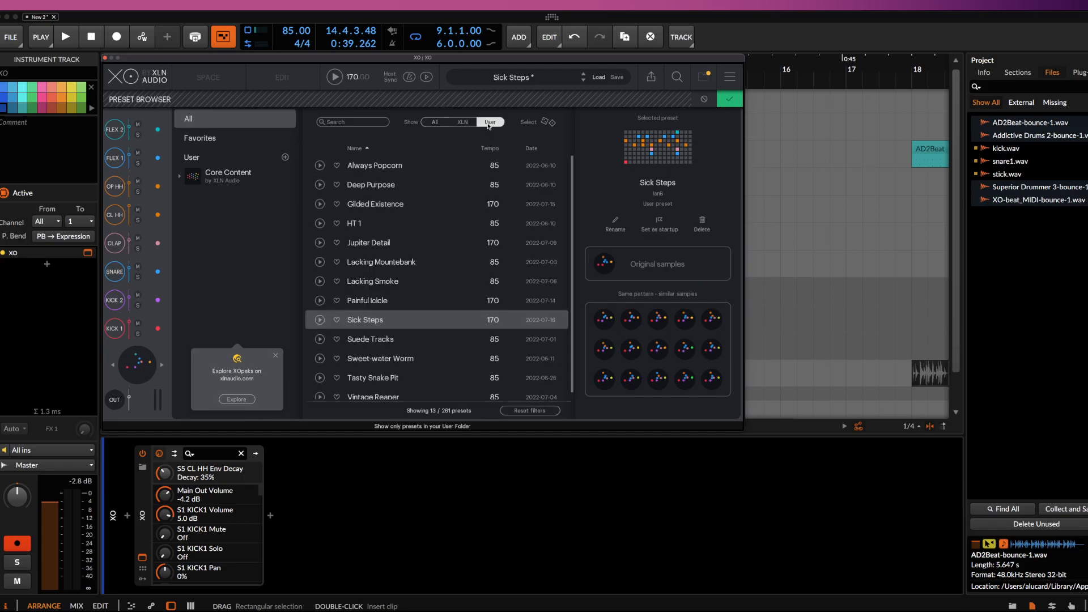
Load the Jupiter Detail preset, switch to Lacking Mountebank and play its beat.
click(390, 240)
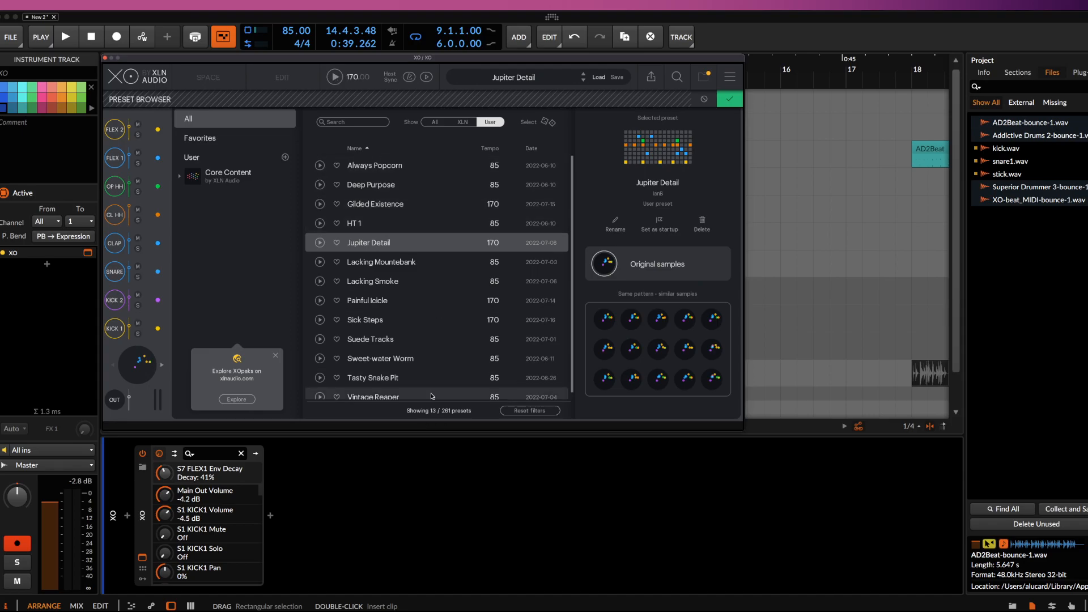
scroll(394, 247, down, 1)
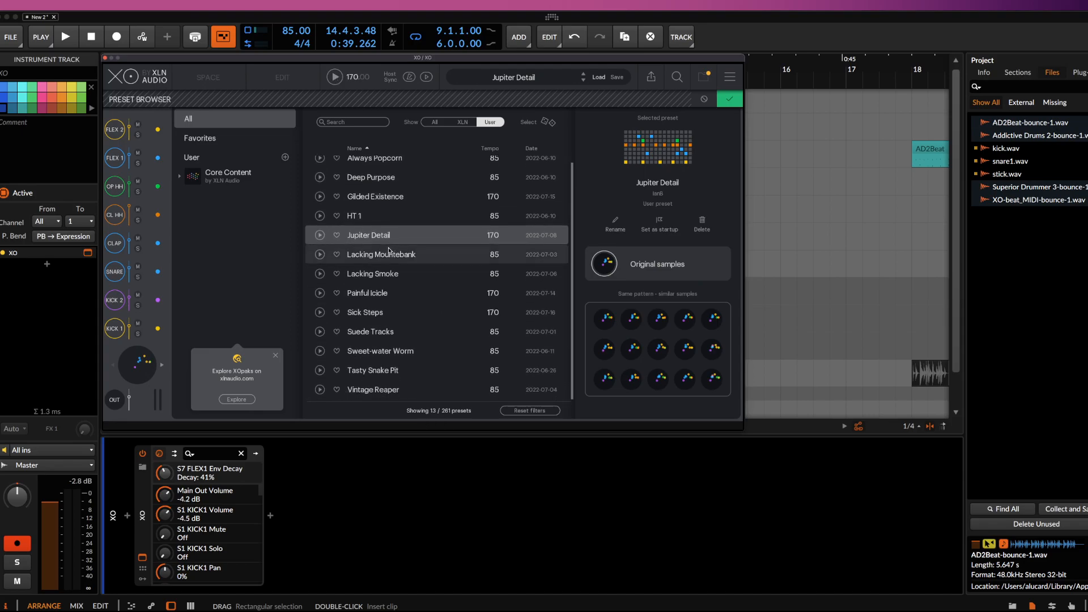
click(391, 253)
click(335, 79)
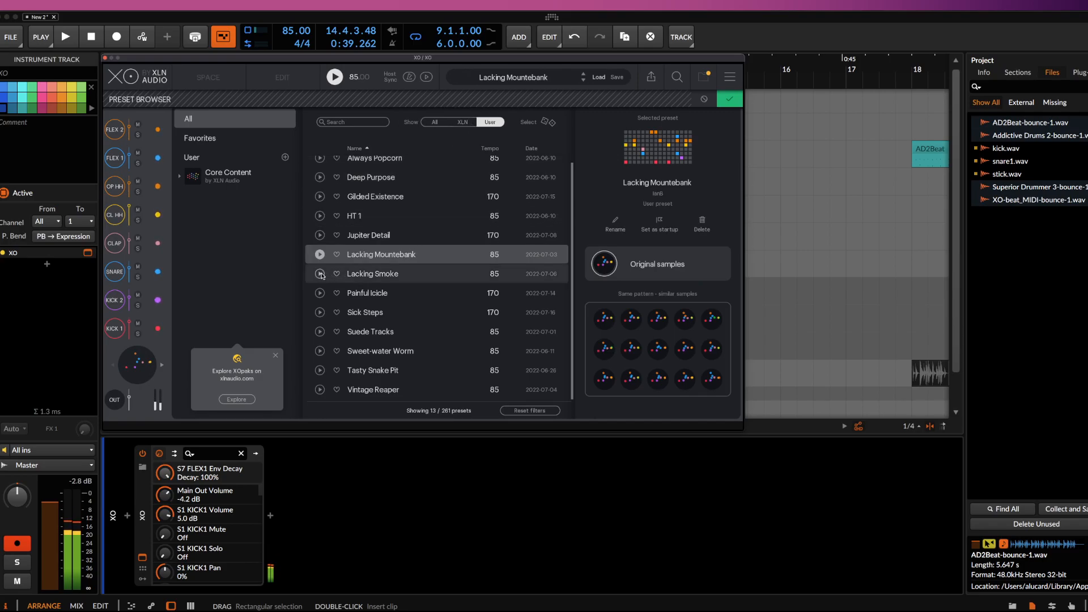
Load the Lacking Smoke user preset, confirm it to return to the Edit view and stop playback.
click(363, 274)
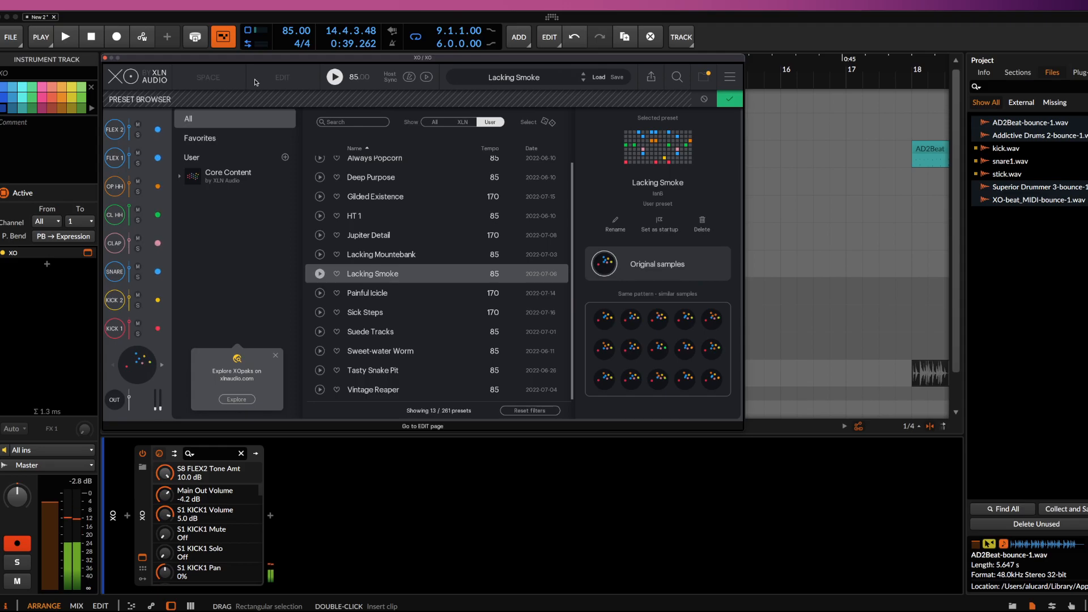
click(728, 101)
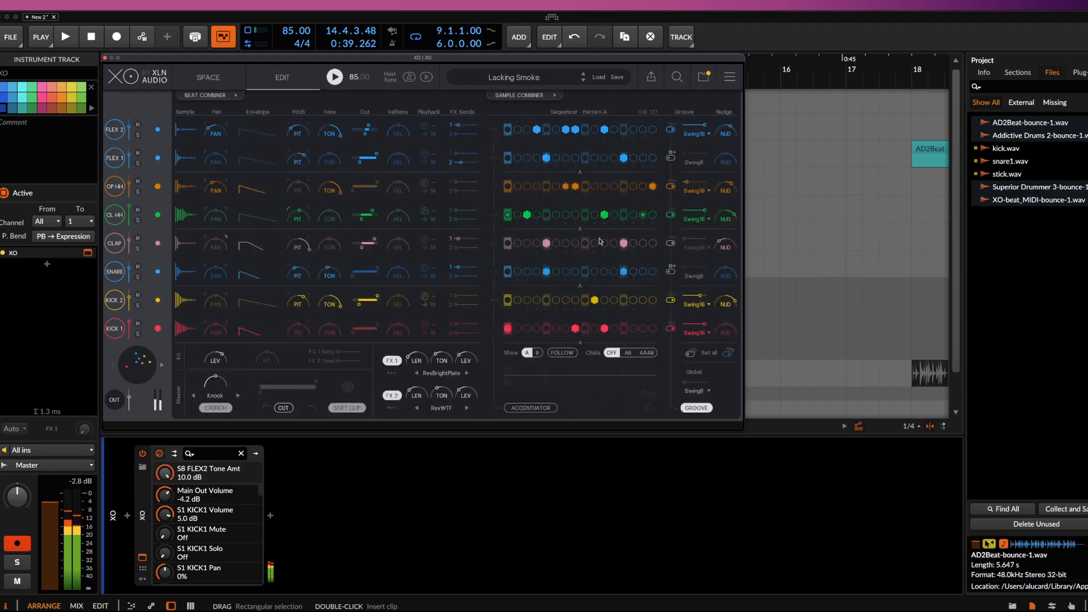
click(338, 79)
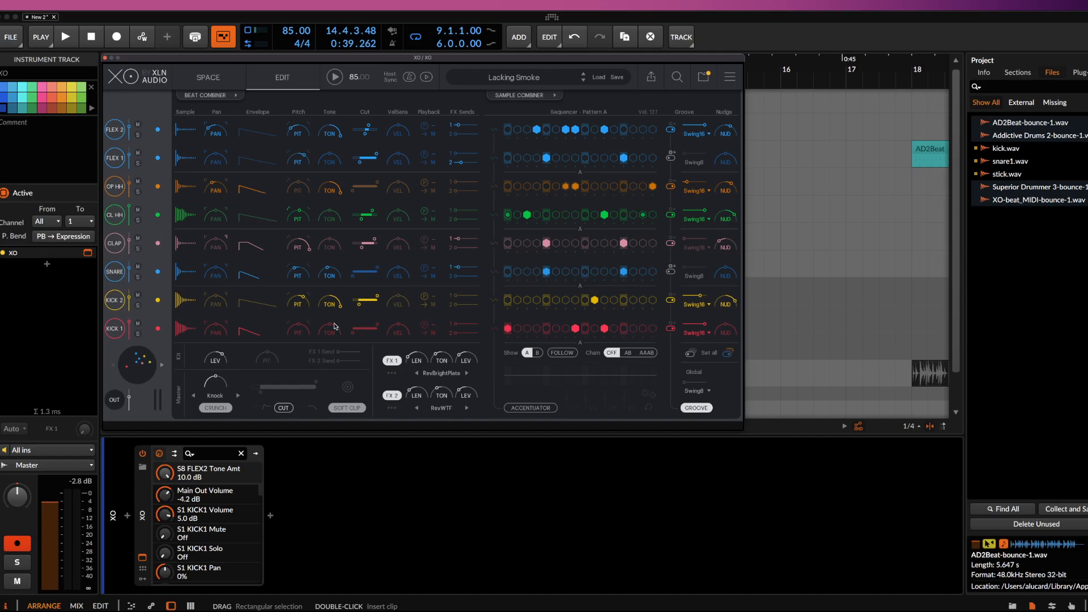
Play the beat while cycling the whole kit forward and back through similar samples, ending on another variation.
click(162, 366)
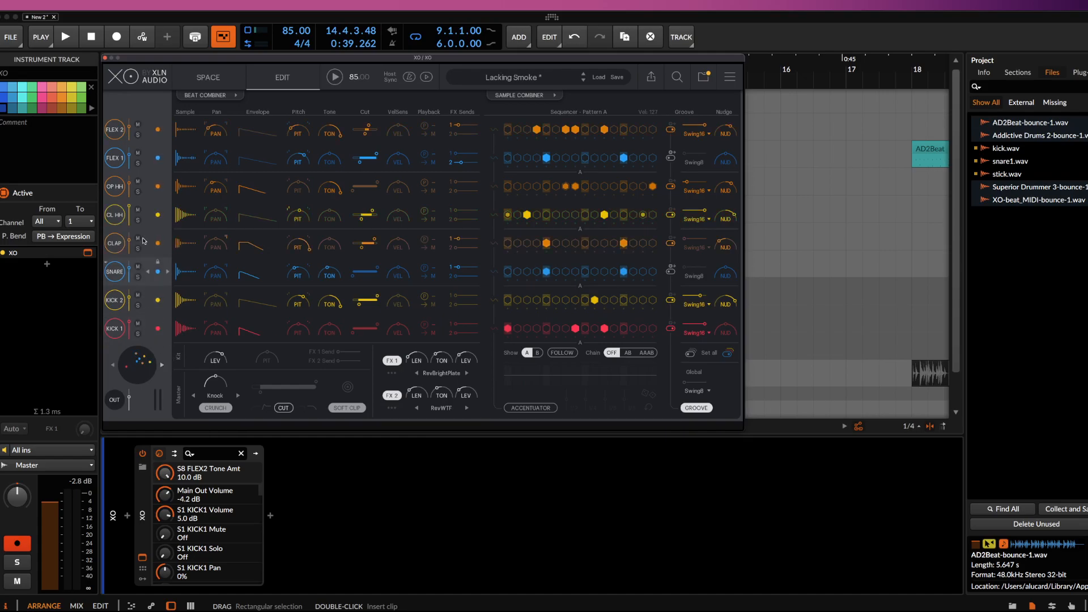
click(337, 82)
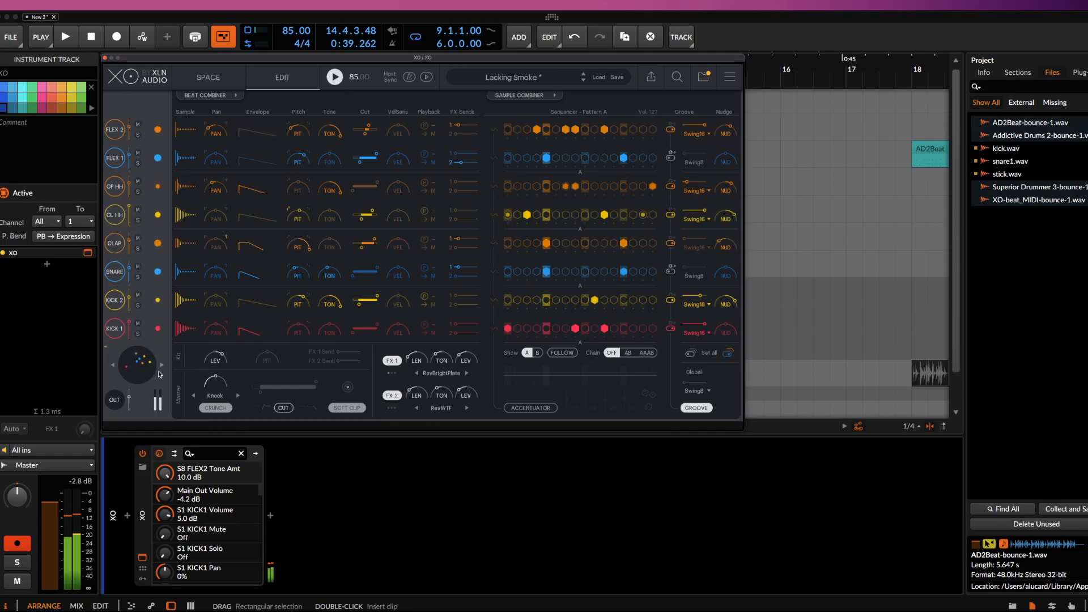
click(163, 366)
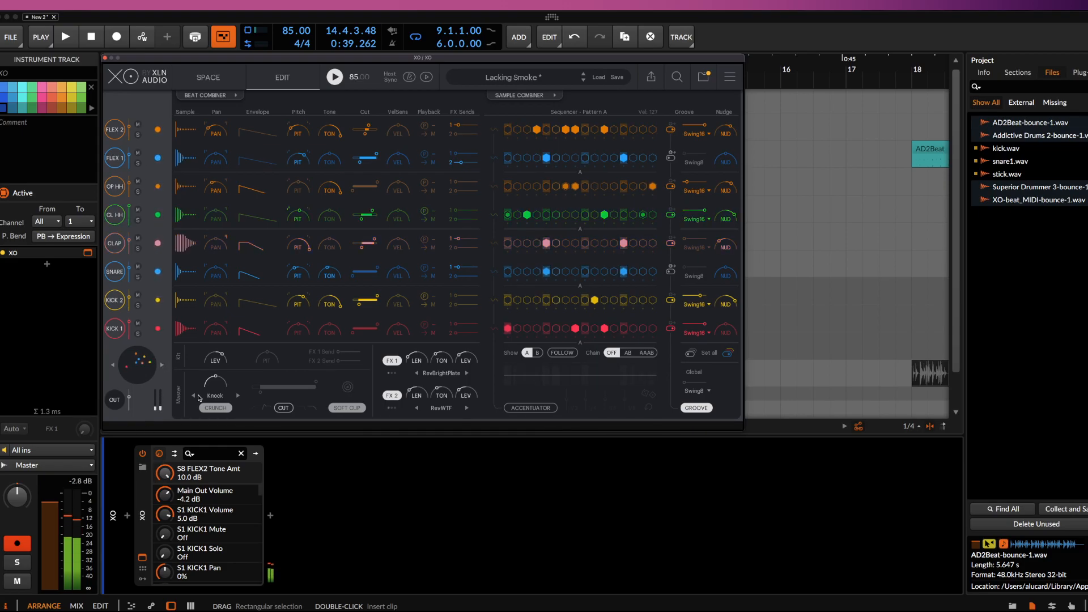
click(163, 366)
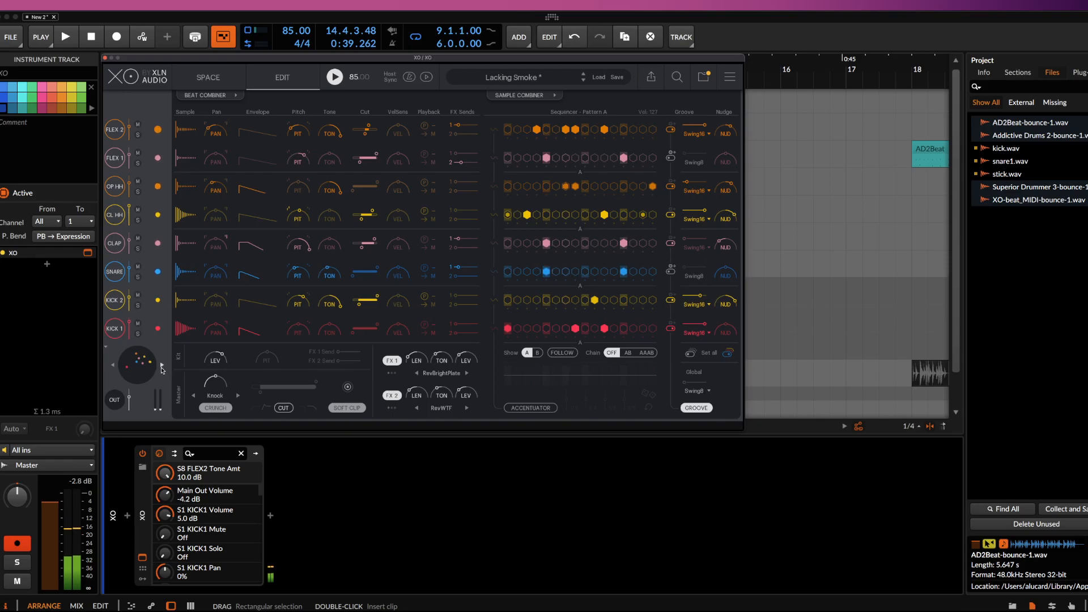
click(112, 366)
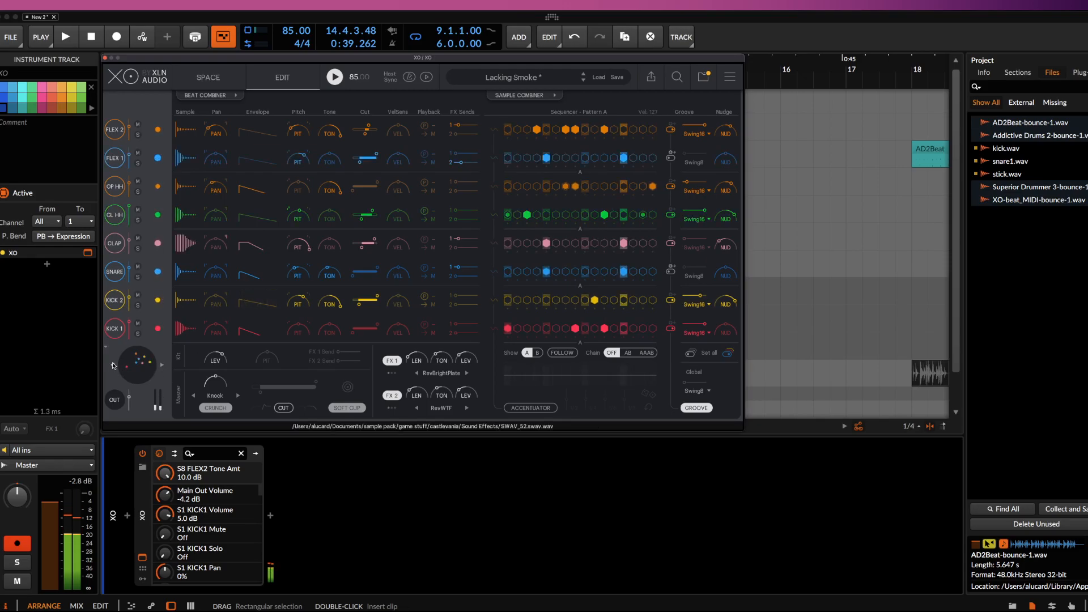
click(162, 366)
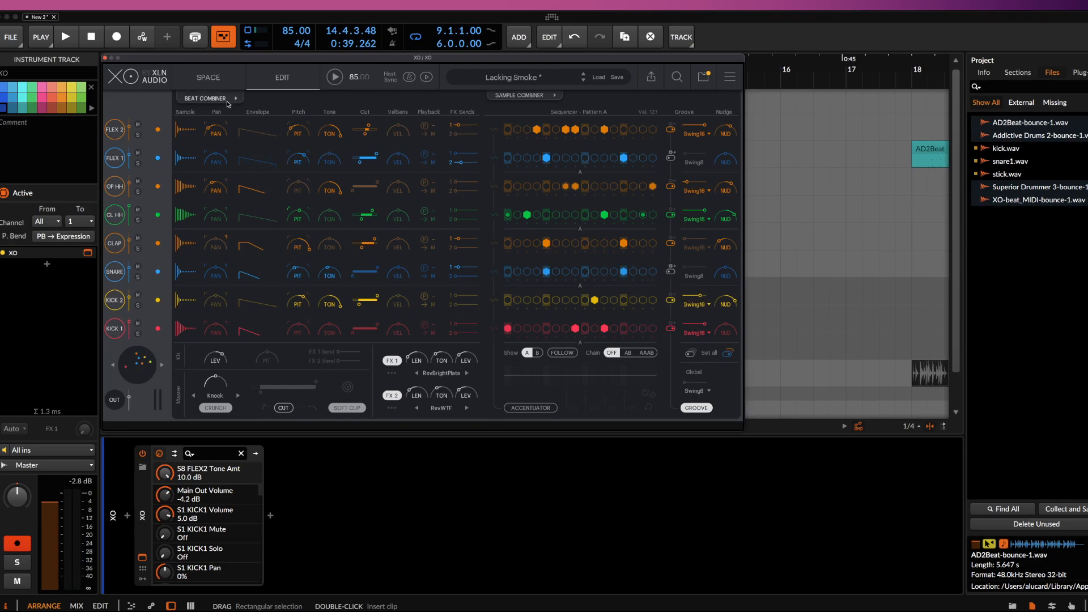
Open the Beat Combiner and try several basic and preset-extracted patterns on the Flex 1 lane, returning it to the original.
click(208, 95)
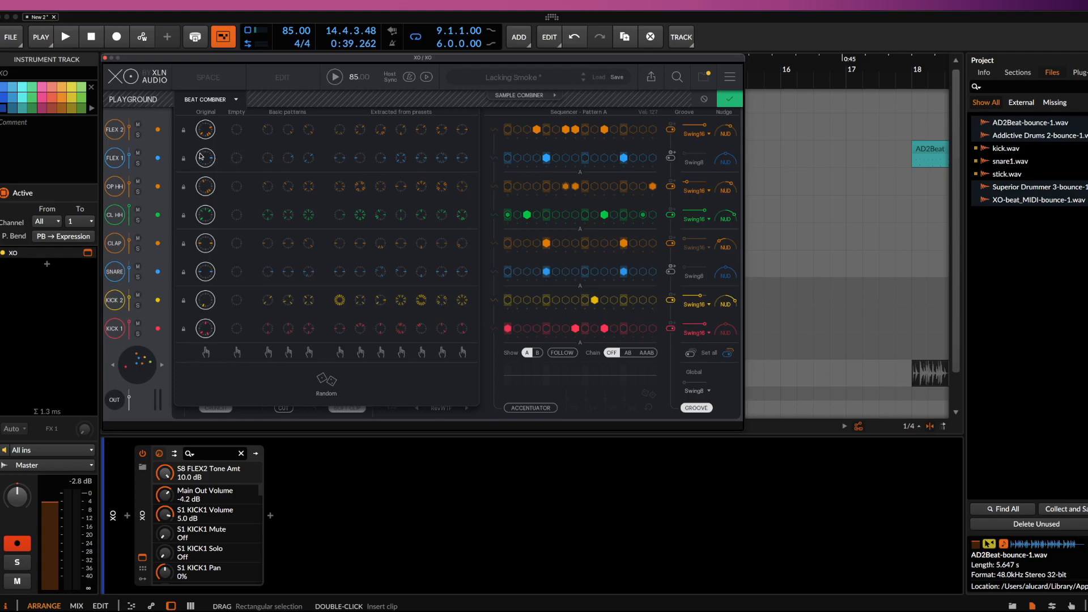
click(310, 158)
click(420, 155)
click(309, 157)
click(289, 158)
click(268, 158)
click(206, 161)
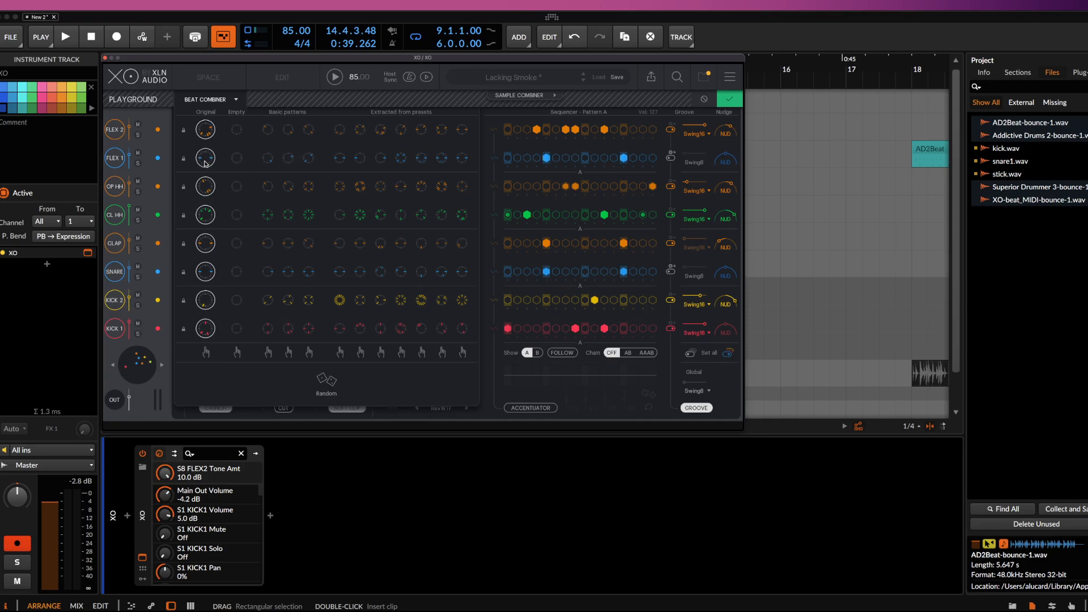
Try three random beat combinations across all lanes, restore the original patterns and accept them.
click(325, 379)
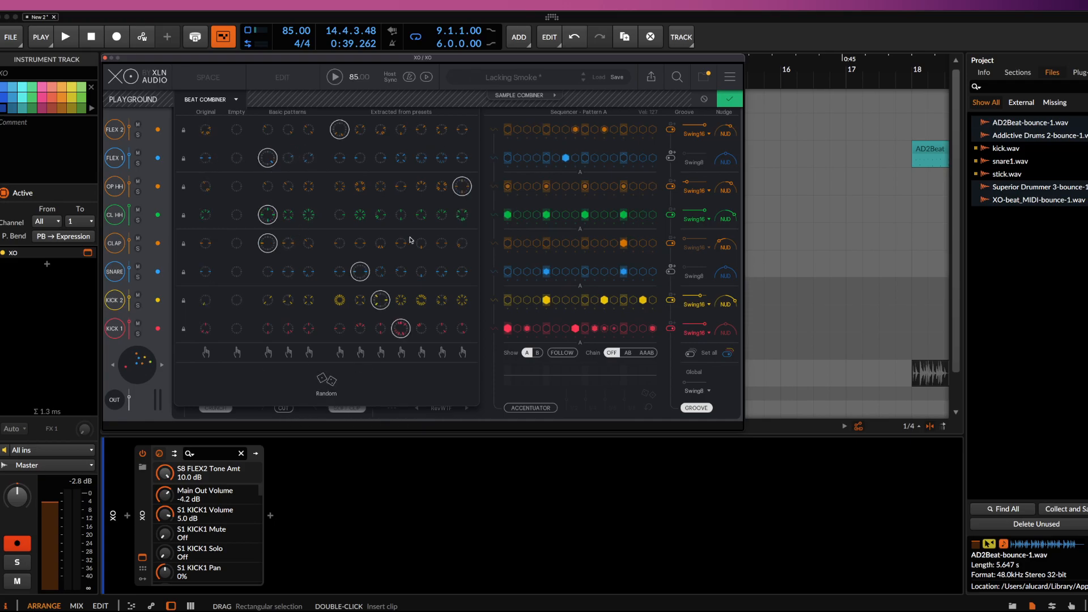
click(327, 382)
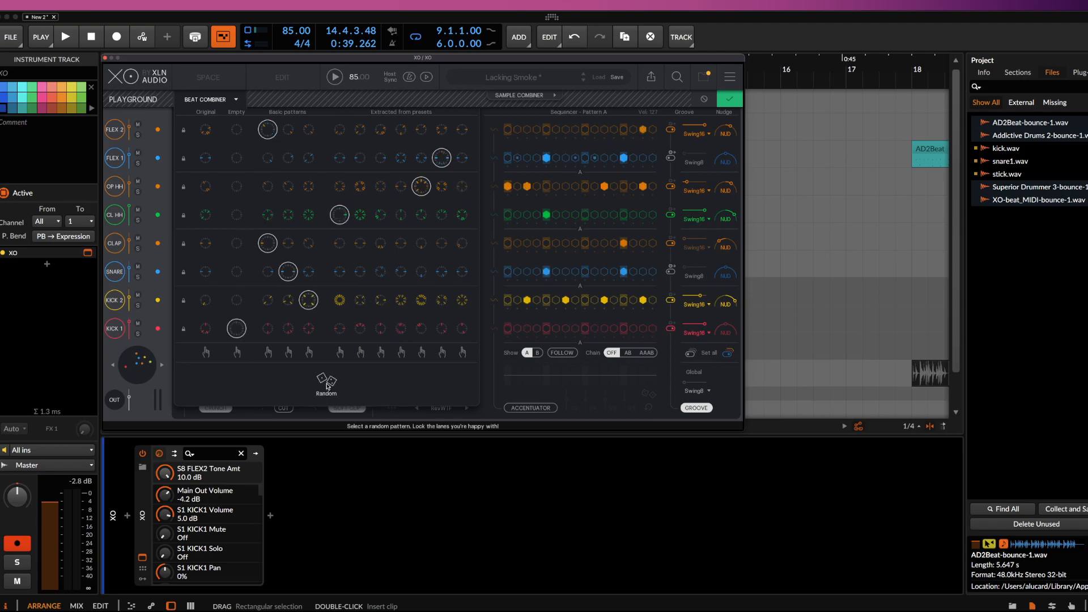
click(327, 384)
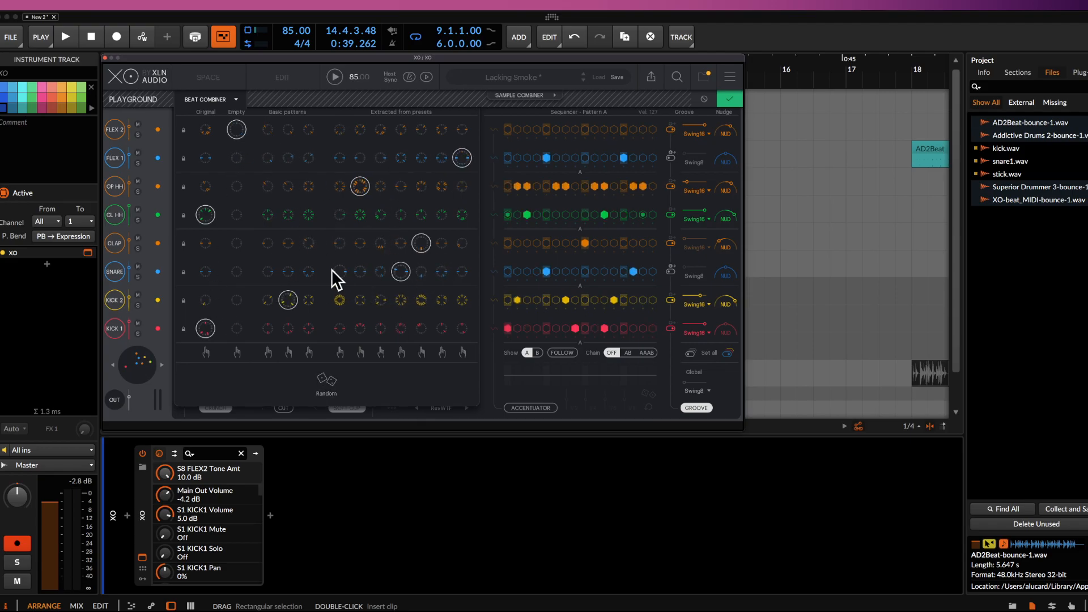
click(205, 352)
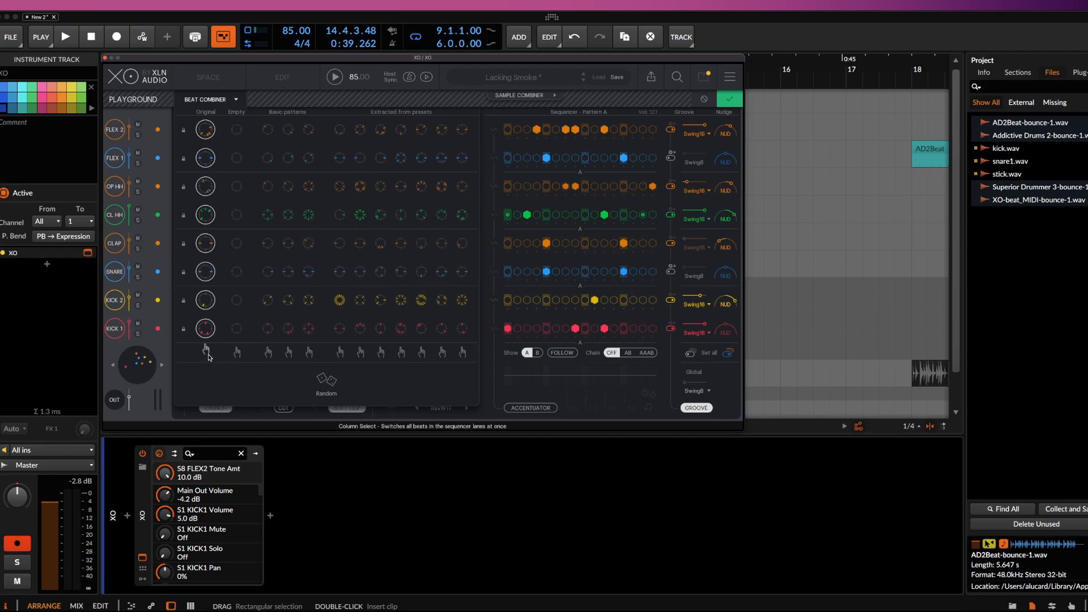
click(719, 103)
Randomize the kit's samples in the Sample Combiner and accept the new selection.
click(520, 96)
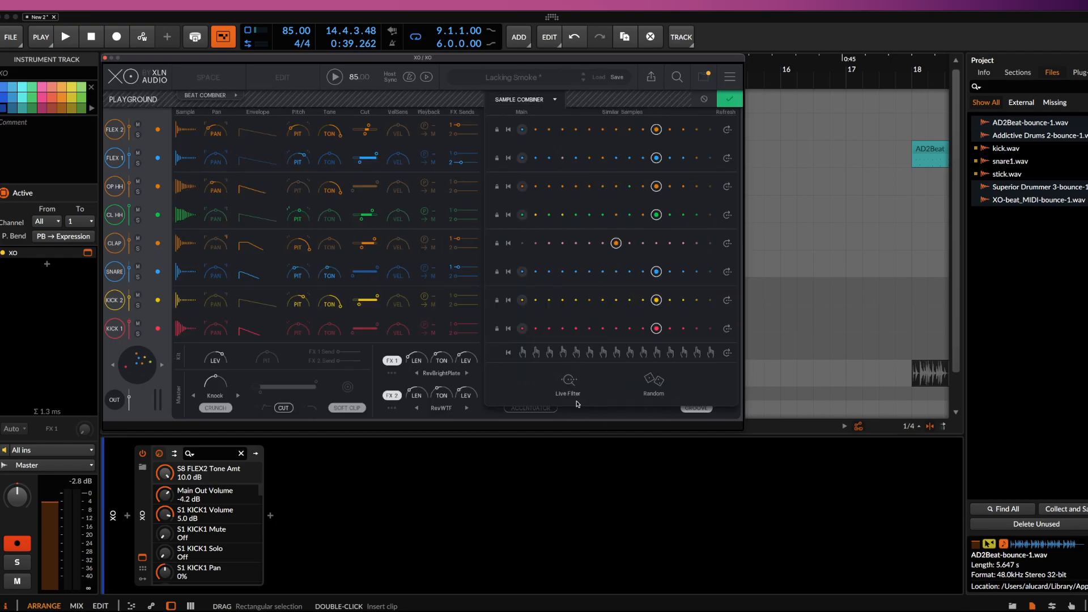
click(654, 380)
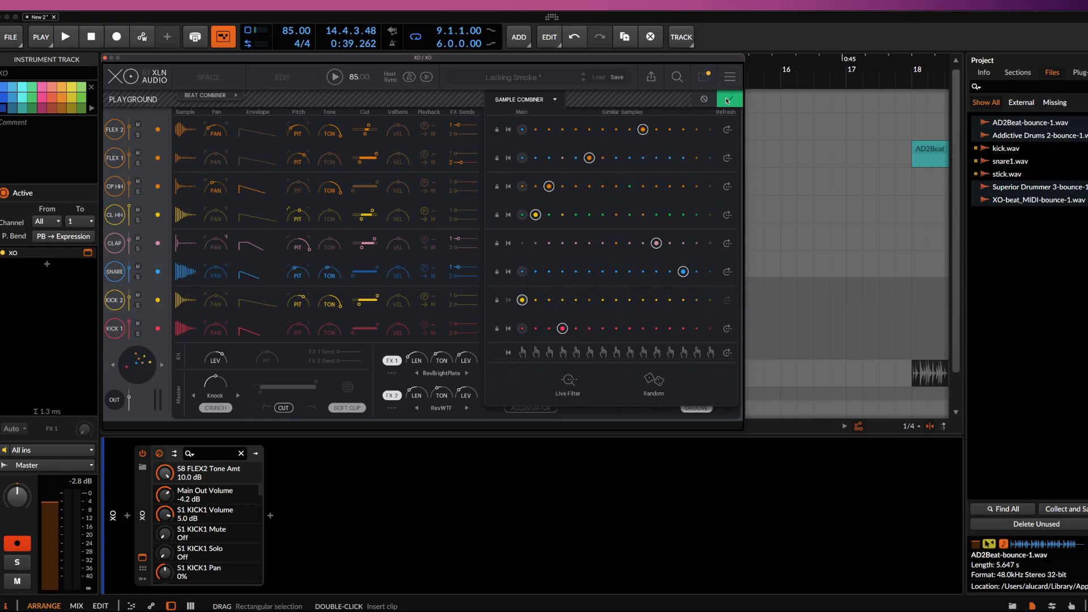
click(727, 101)
Try the second basic pattern on the closed hi-hat lane in the Beat Combiner and return to the Edit view.
click(208, 95)
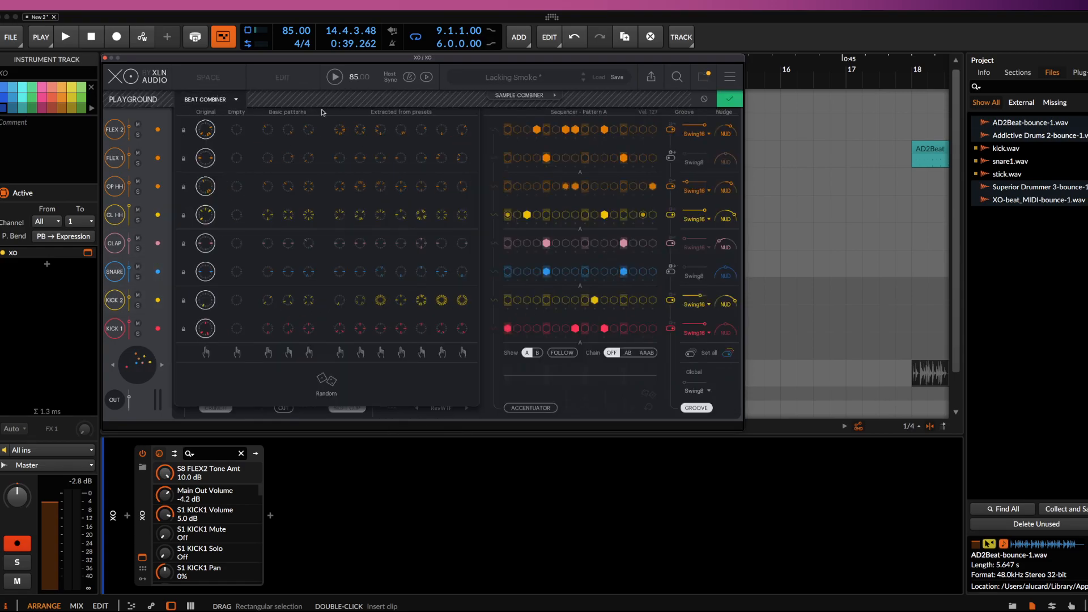
click(288, 214)
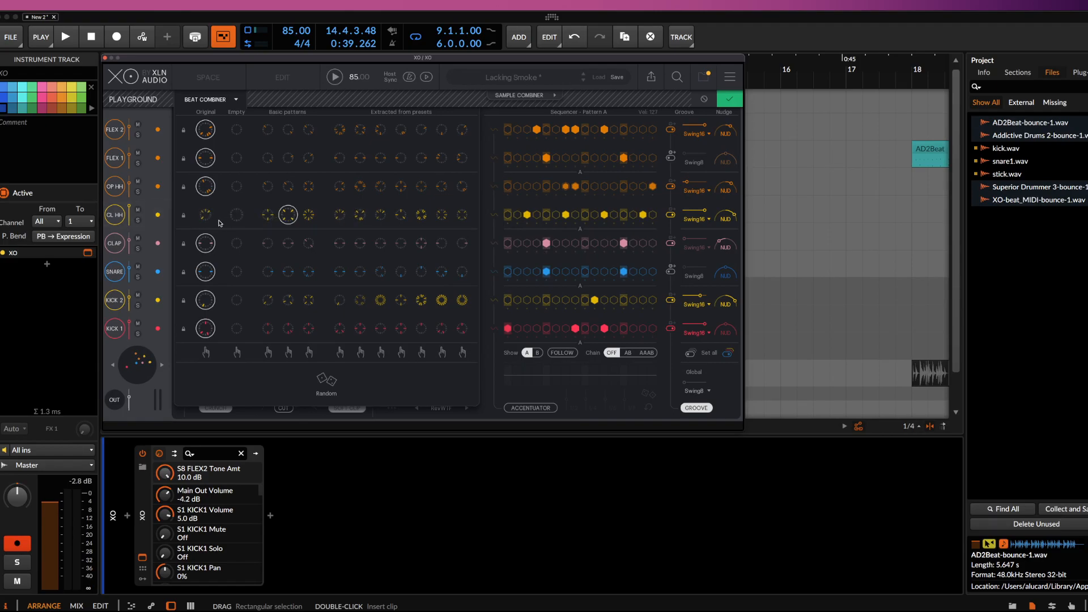
click(728, 100)
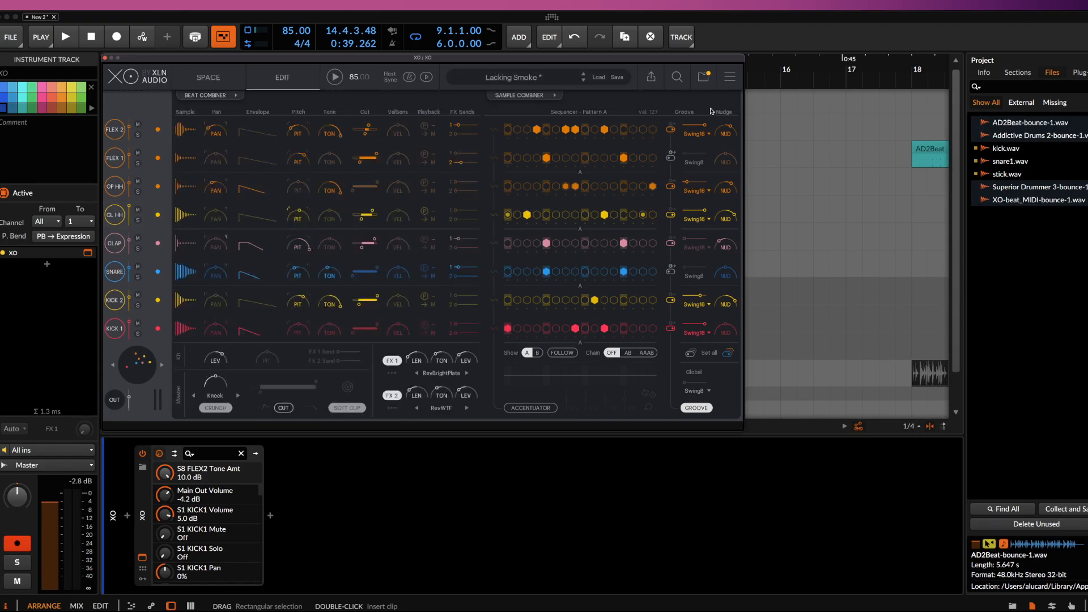
Try another random sample selection with both the Sample Combiner and Beat Combiner open, and discard the changes.
click(520, 95)
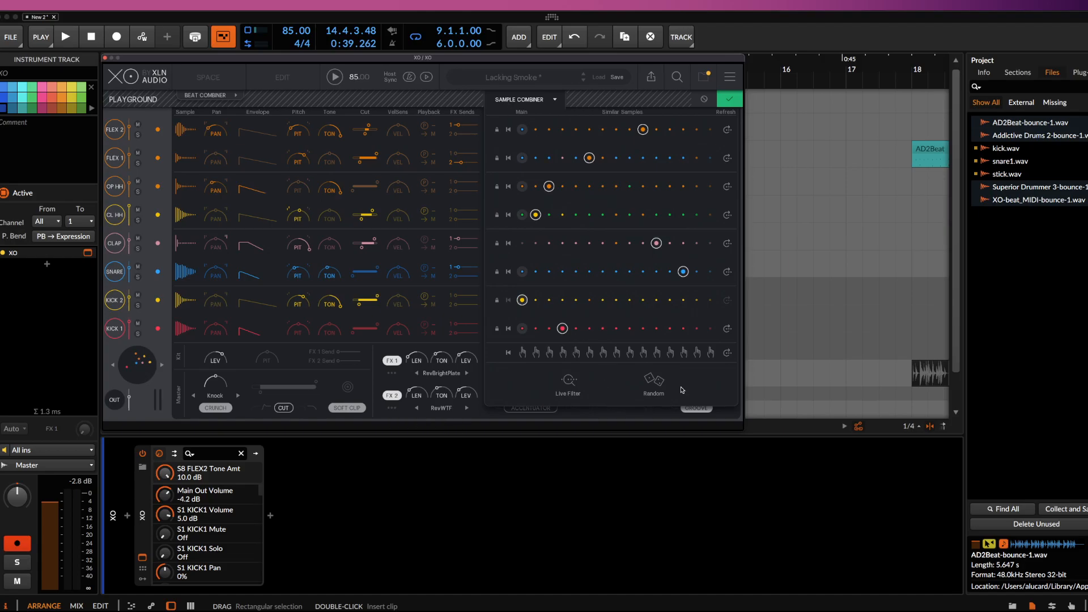
click(659, 381)
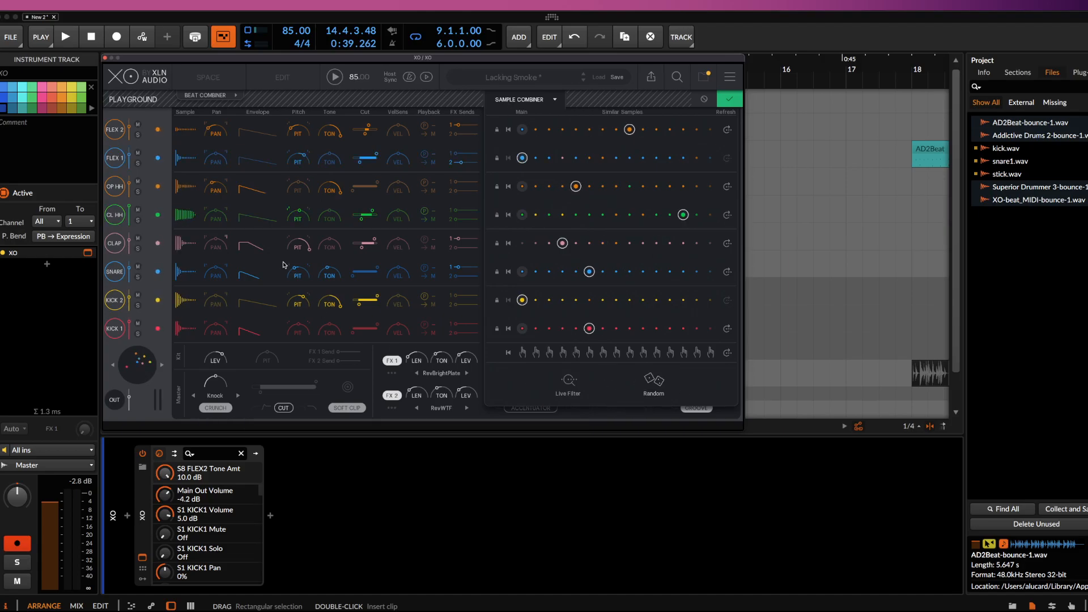
click(194, 96)
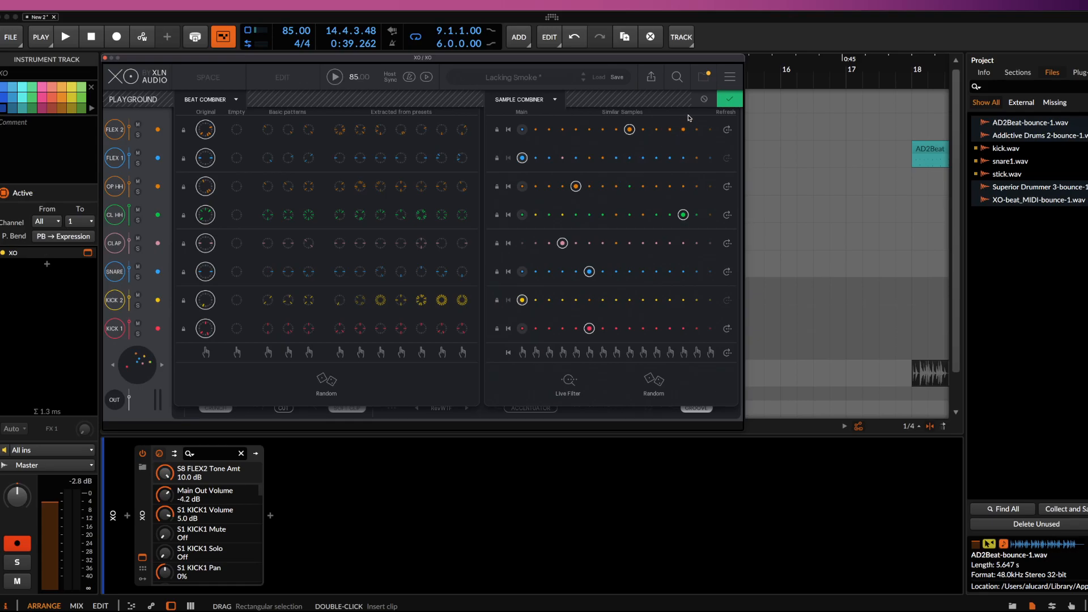
click(703, 101)
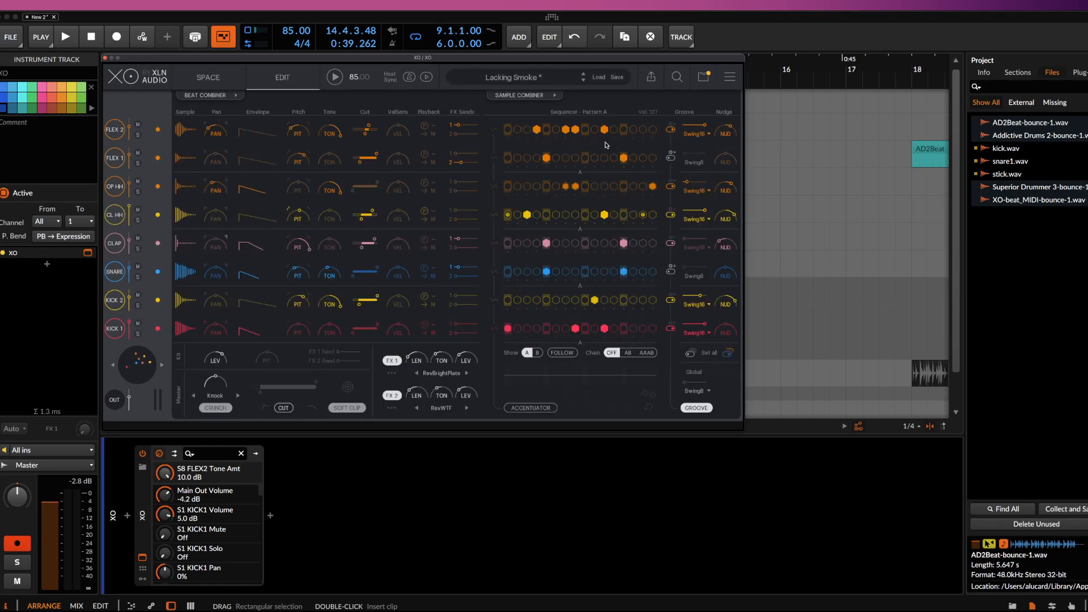
Open the Sample Combiner's Live Filter to examine the sample search and filter options, and close it.
click(551, 96)
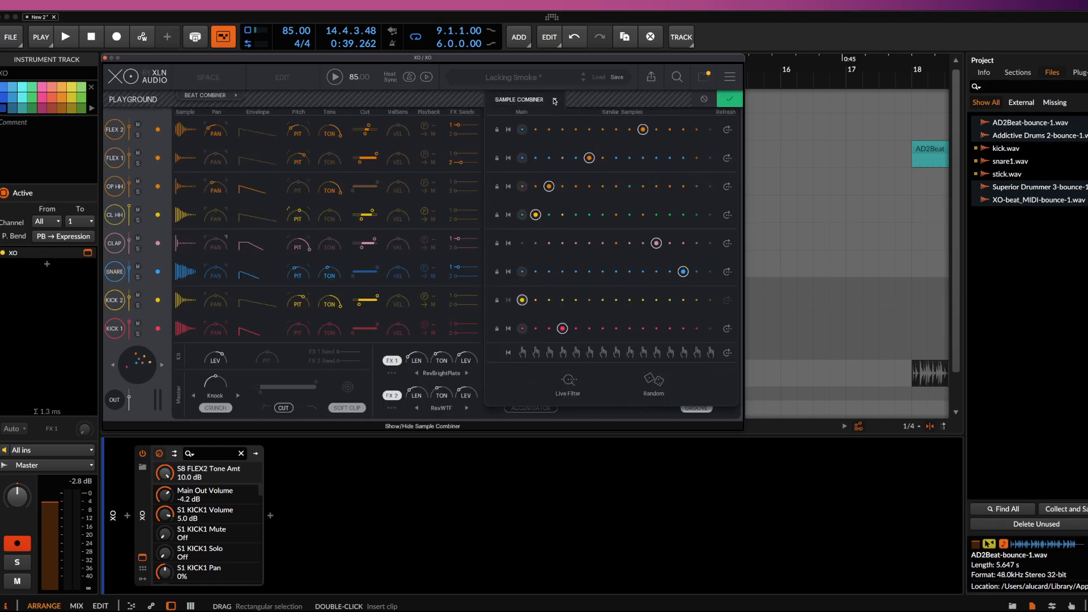
click(571, 394)
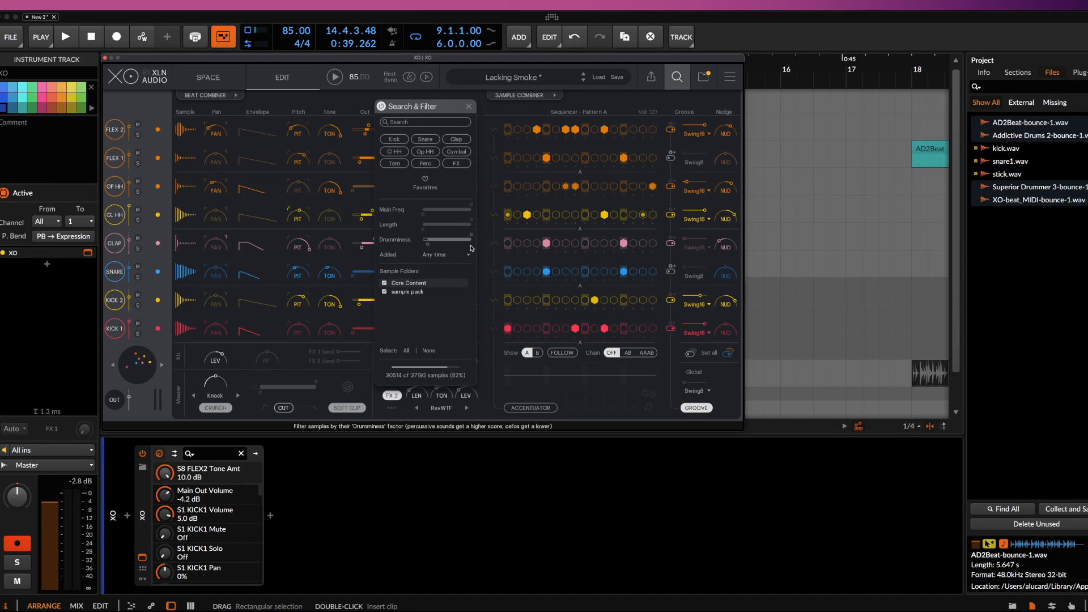
click(468, 107)
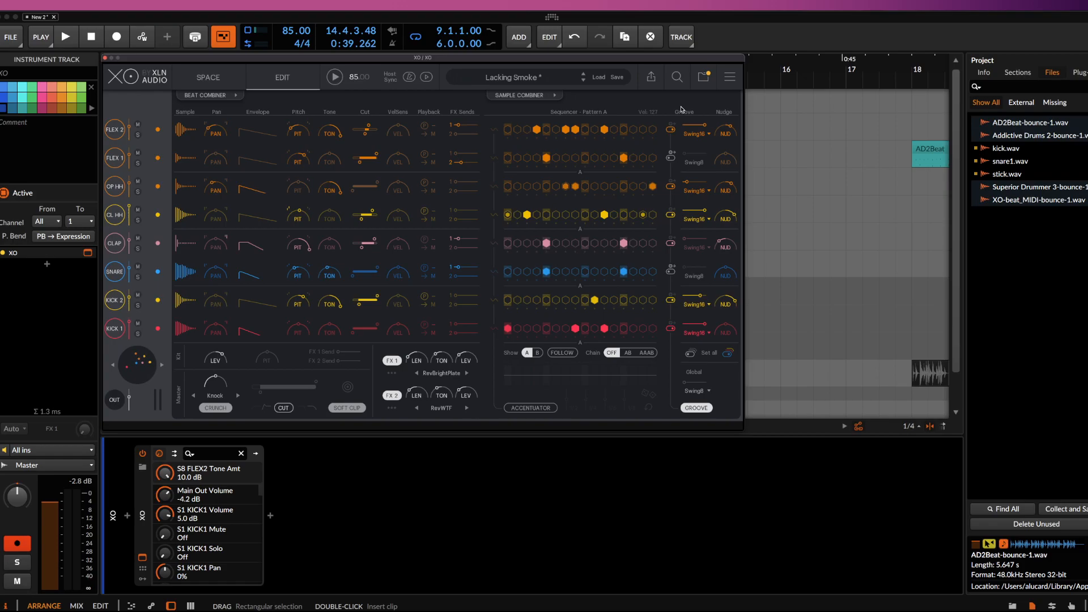
Render the kit and beat as WAVs in the Export WAV & MIDI window, review the exportable items and close it.
click(651, 78)
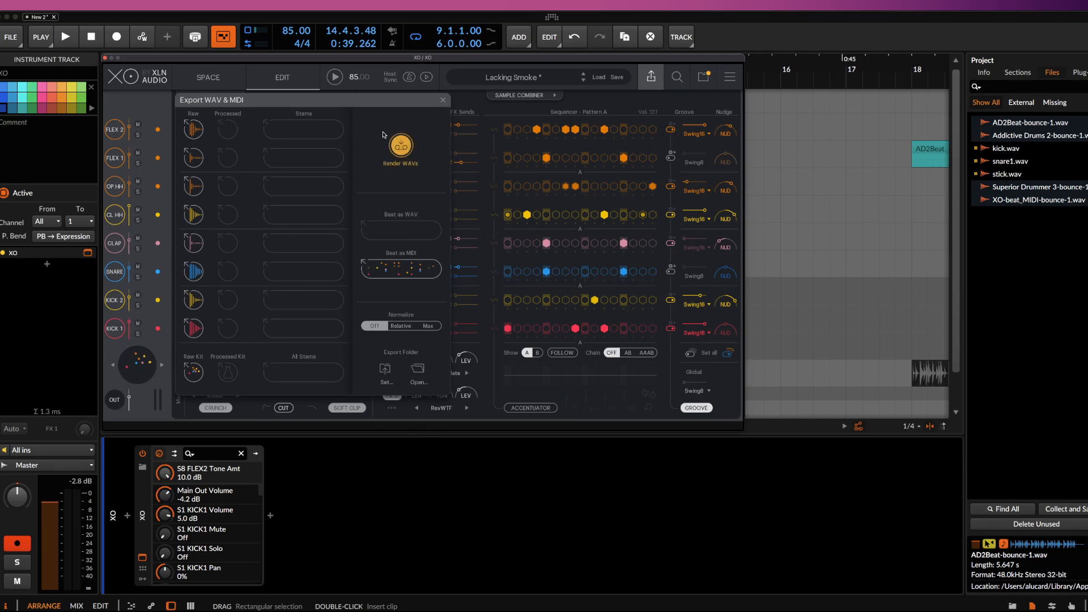
click(401, 146)
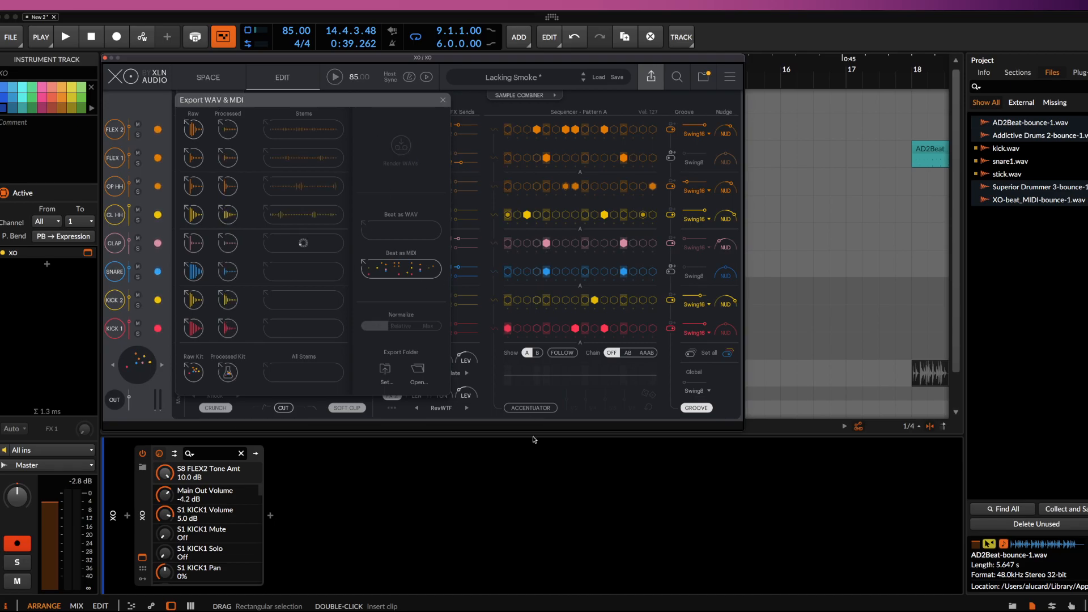
drag(192, 372, 312, 372)
drag(400, 230, 393, 267)
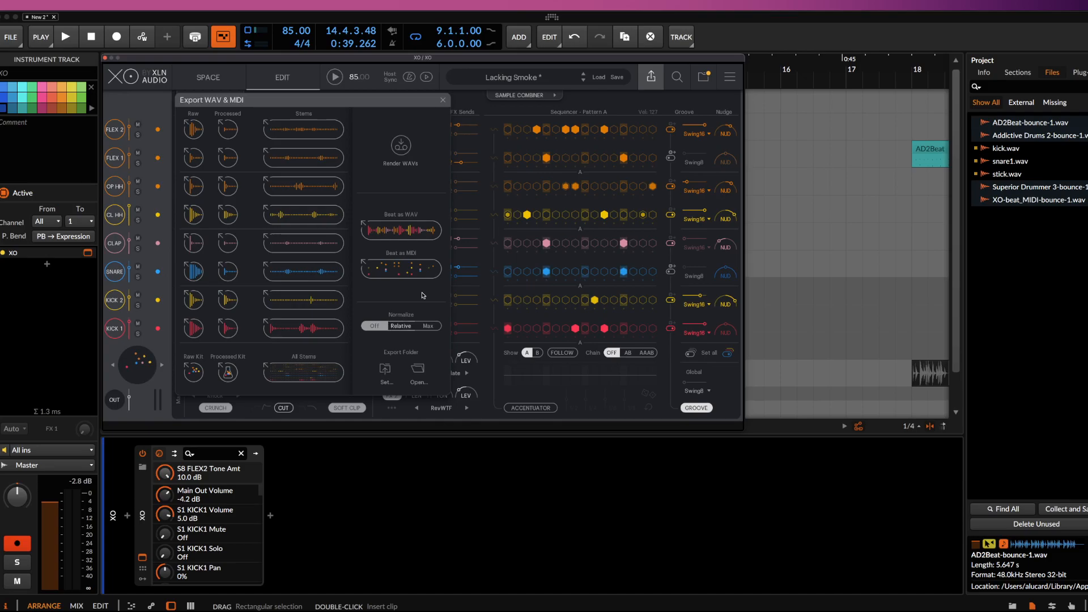
click(443, 101)
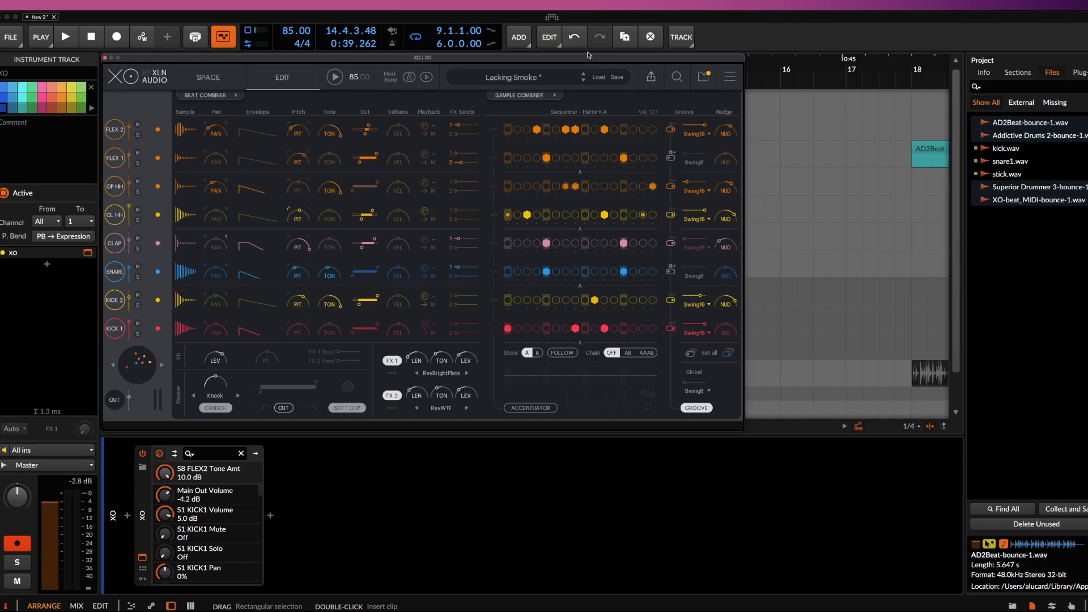
Place the XO beat as a WAV clip on the stick track at bar 16 and close the XO window.
drag(258, 59, 0, 159)
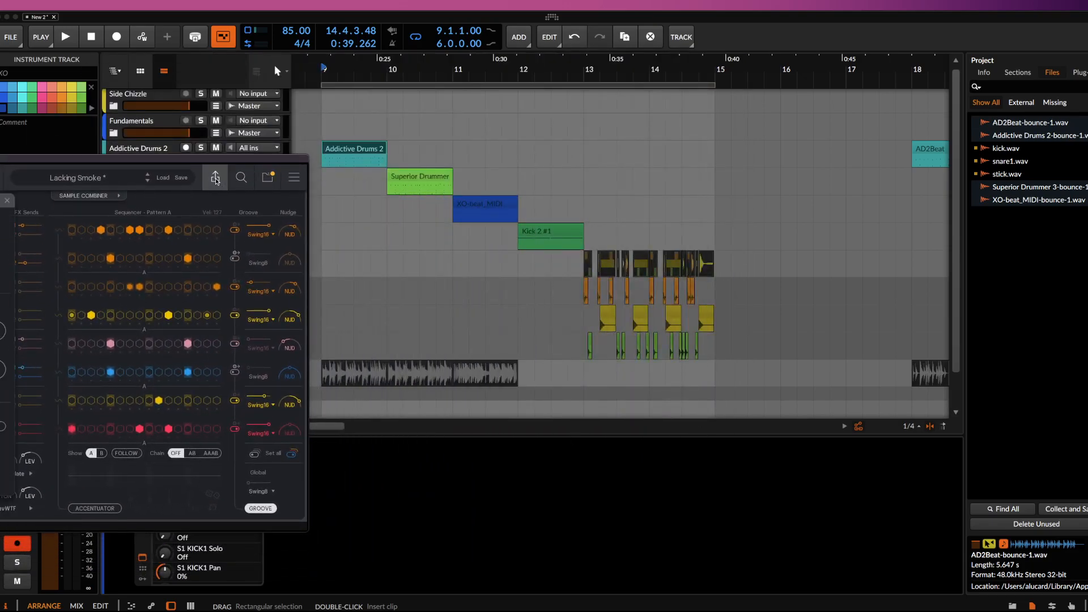
drag(215, 177, 781, 343)
scroll(771, 346, right, 3)
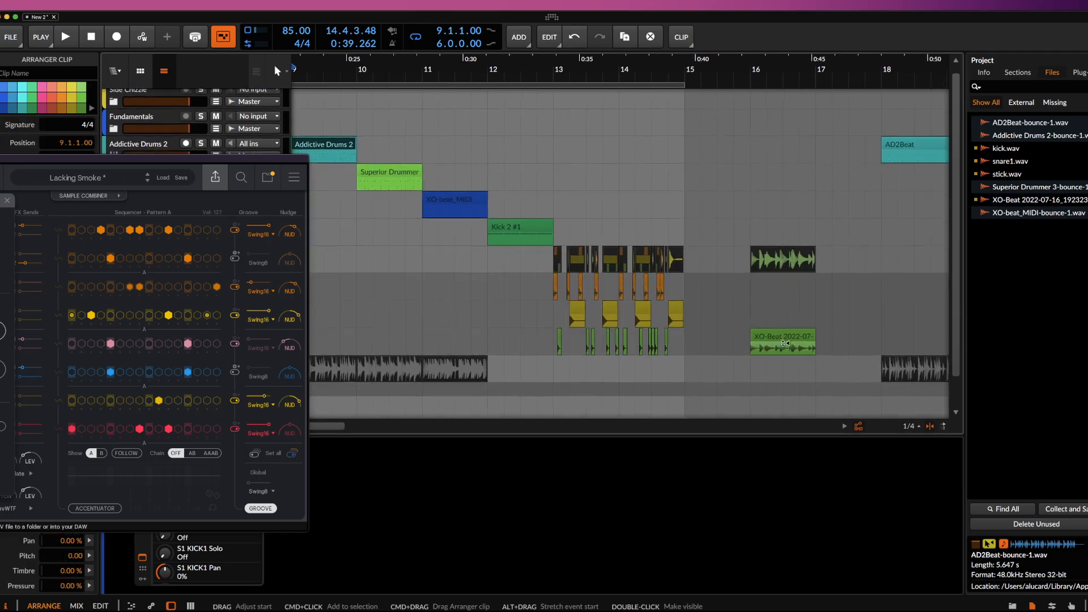
scroll(764, 347, up, 3)
click(665, 340)
scroll(667, 339, down, 2)
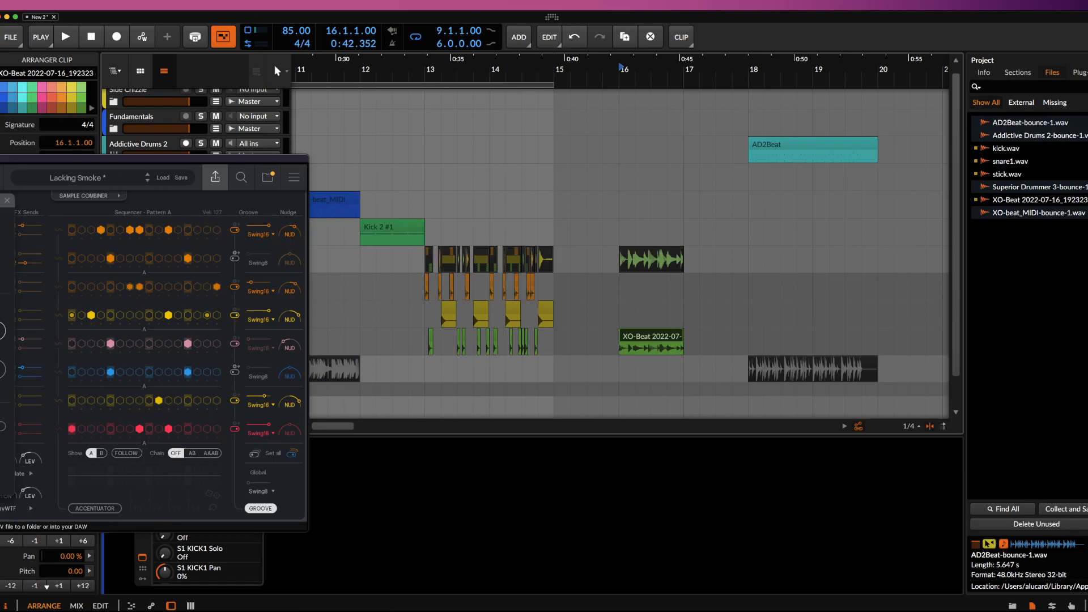
key(super+w)
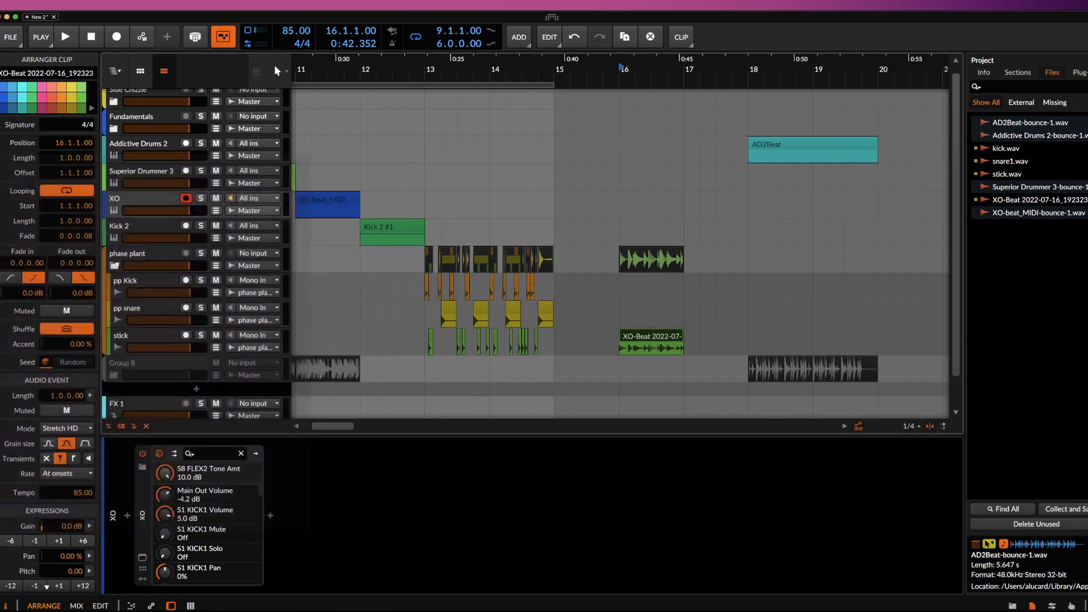
Set the XO beat clip on the stick track to Repitch mode with a clip tempo of 151.
click(150, 334)
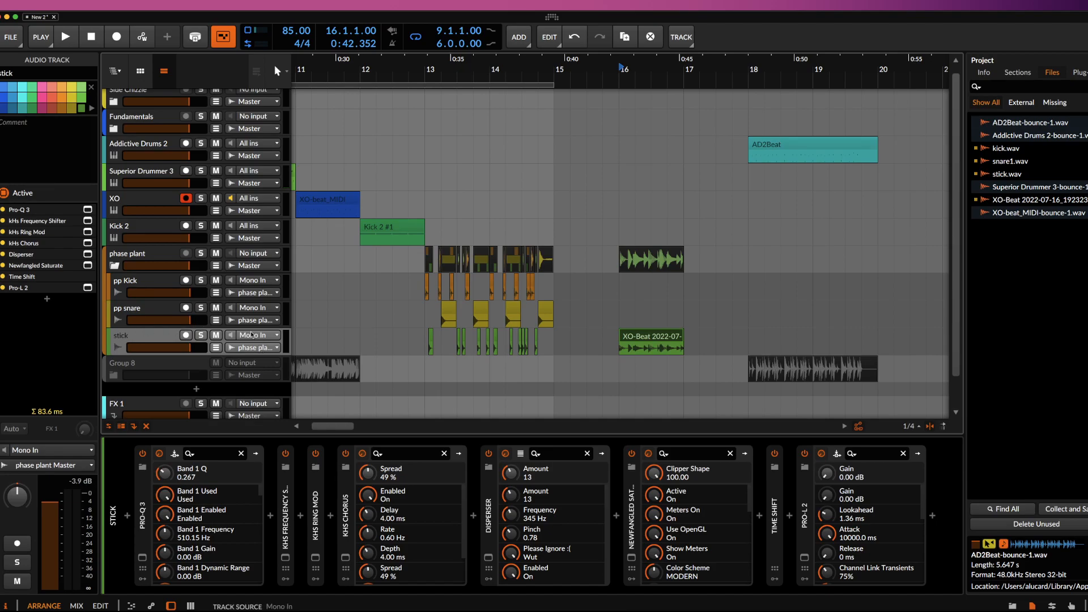
click(639, 343)
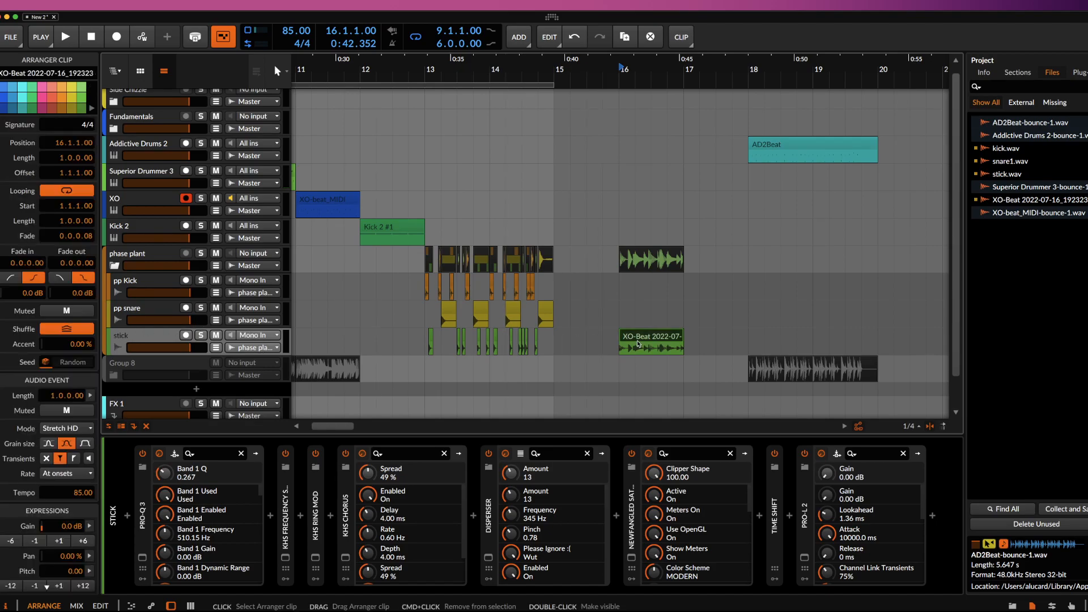
click(79, 429)
click(63, 427)
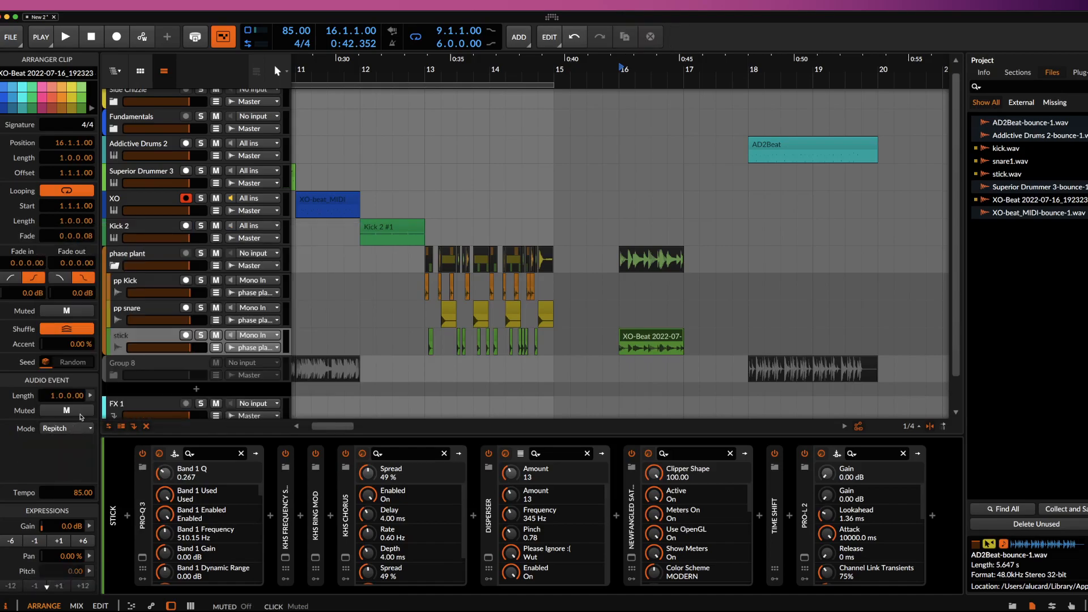
drag(80, 492, 79, 461)
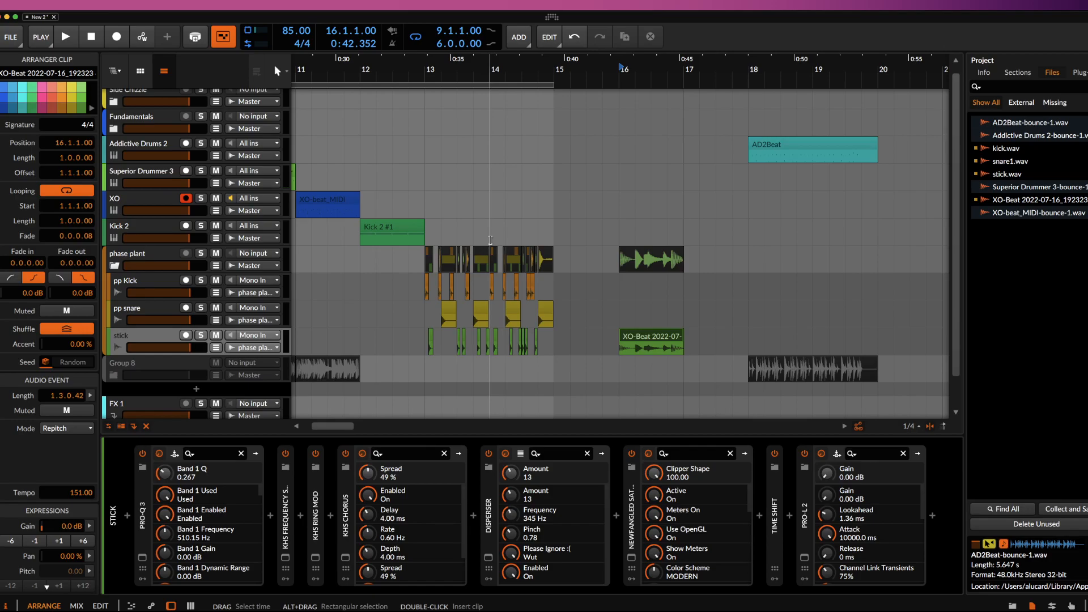
Reopen XO from its instrument track, close the export window and move XO fully into view.
click(140, 197)
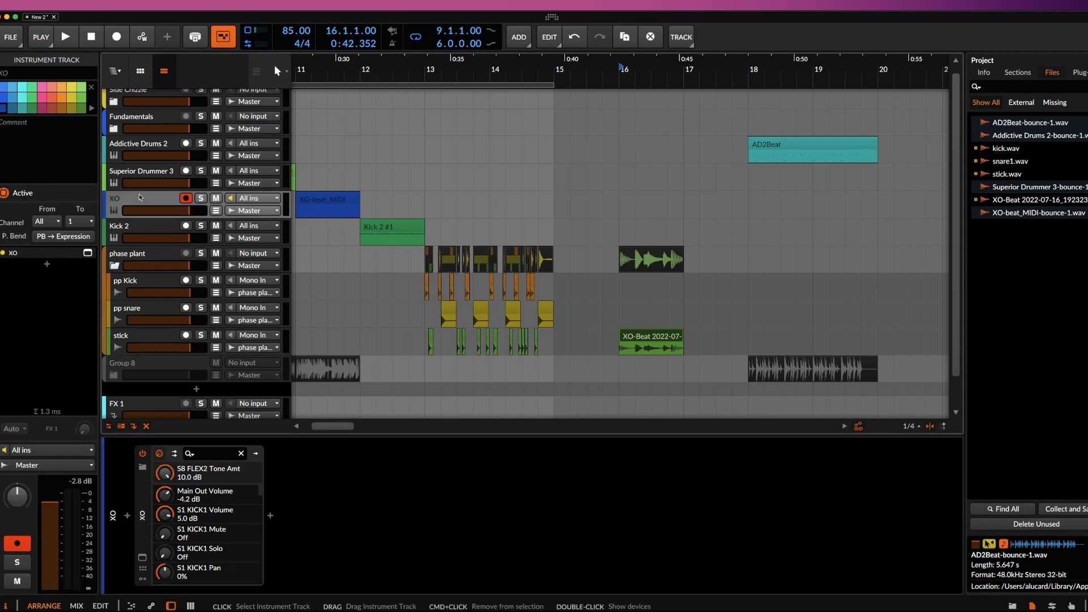
click(142, 557)
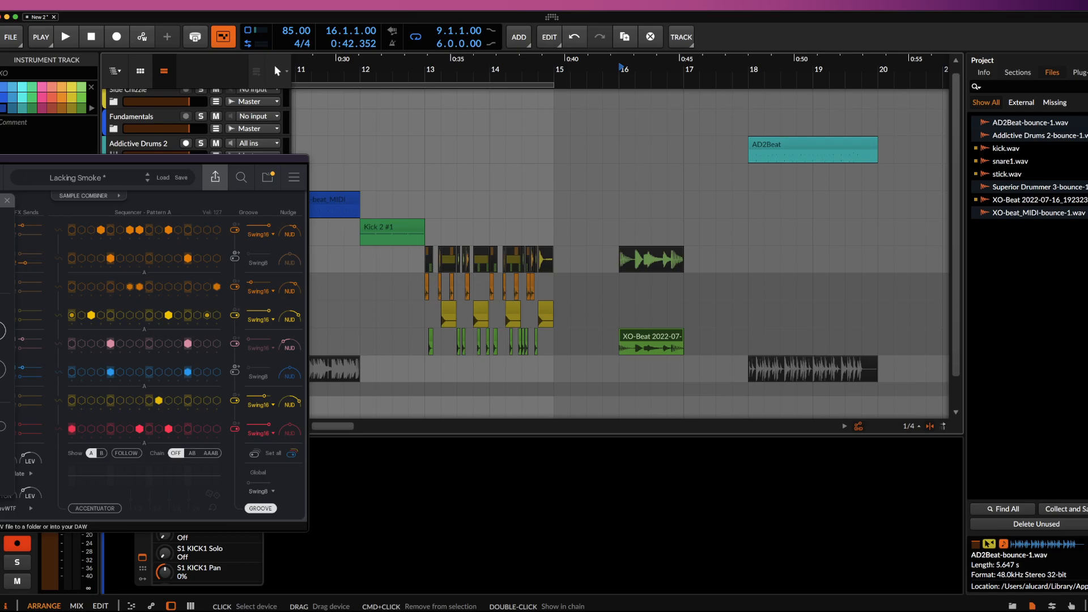
click(6, 204)
drag(1, 159, 470, 73)
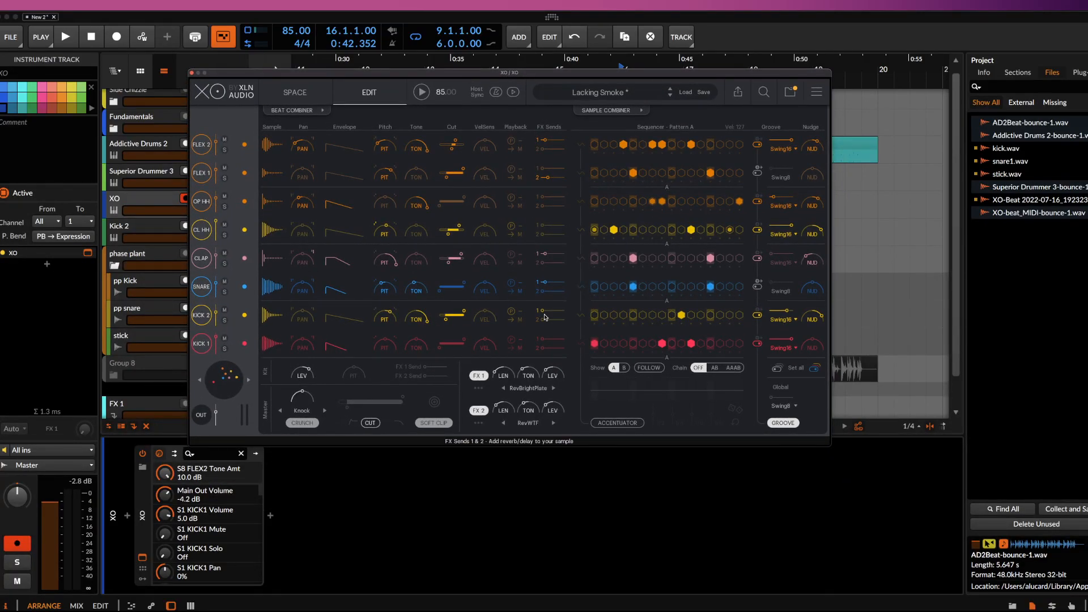
Enable the Accentuator and randomize its accent curve.
click(618, 423)
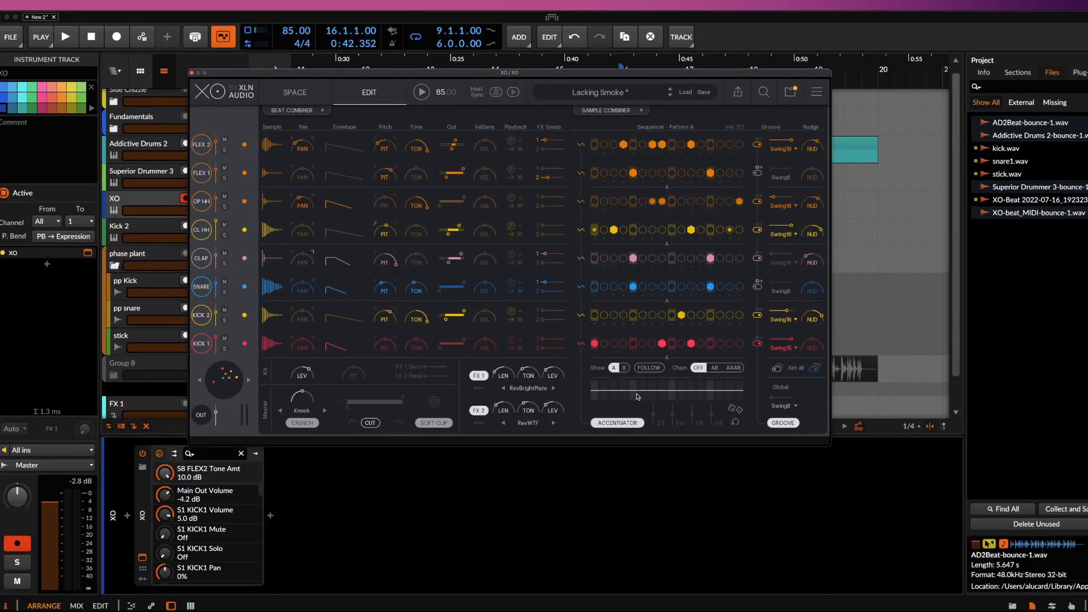
click(735, 408)
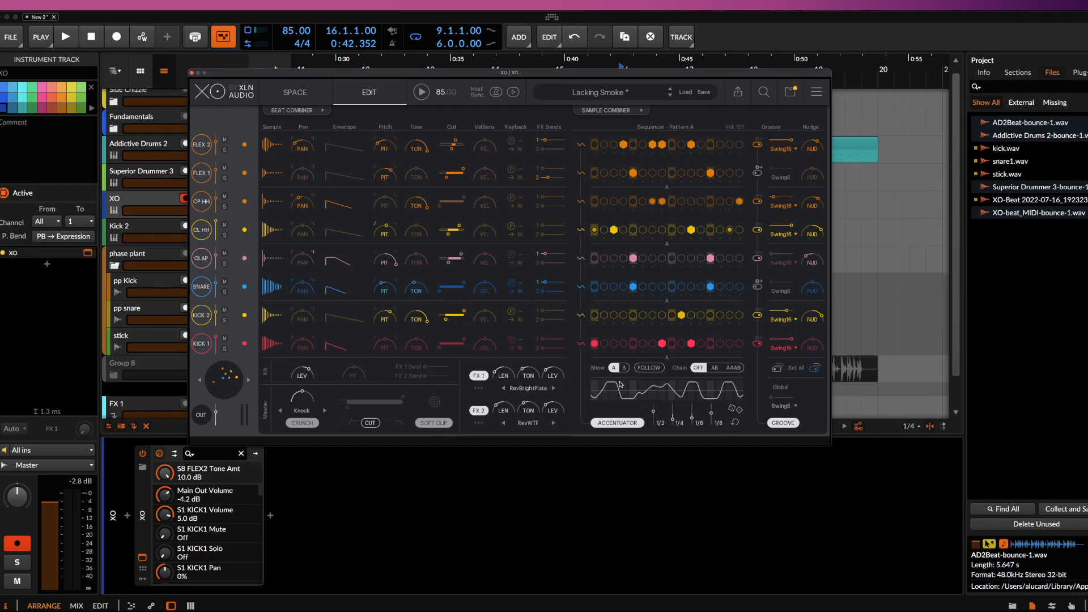
Turn on pattern Follow in the XO sequencer, try the AAAB chain, set the chain mode to AB and show pattern B.
click(650, 368)
click(715, 369)
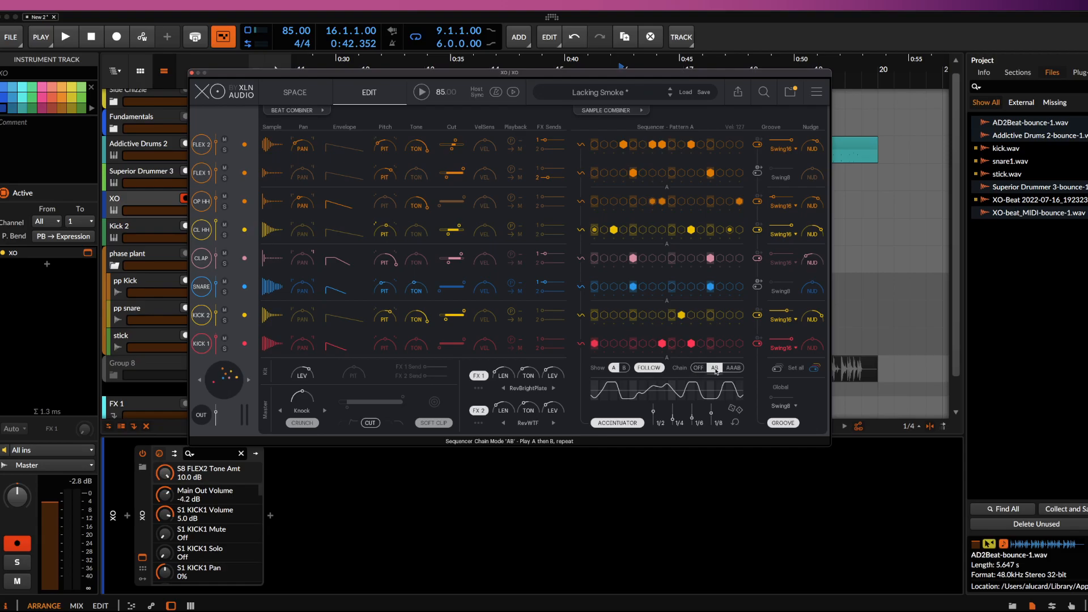
click(733, 367)
click(622, 368)
click(615, 368)
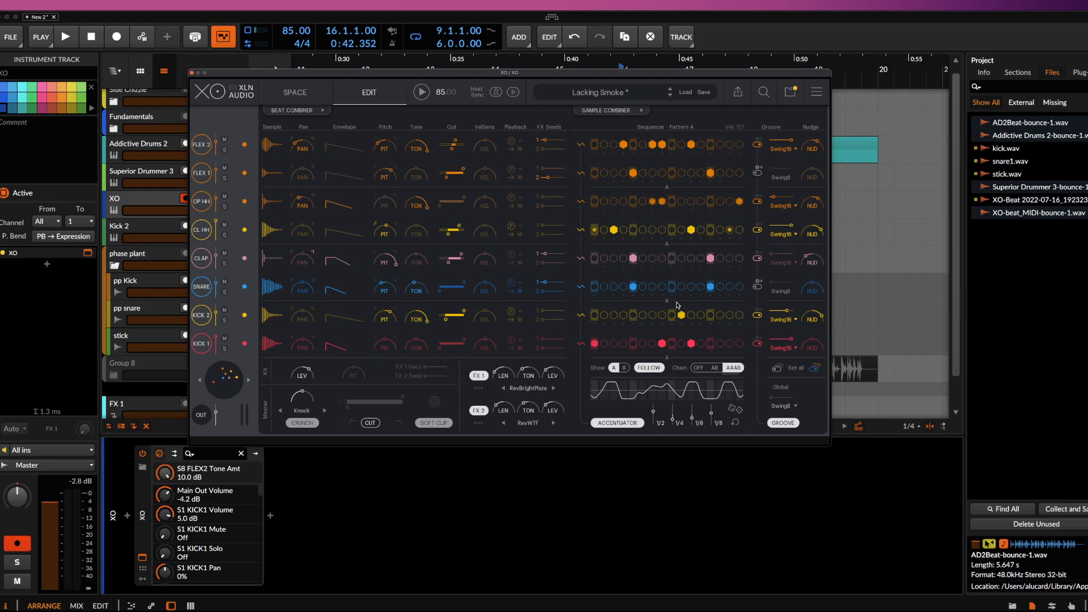
click(703, 368)
click(625, 368)
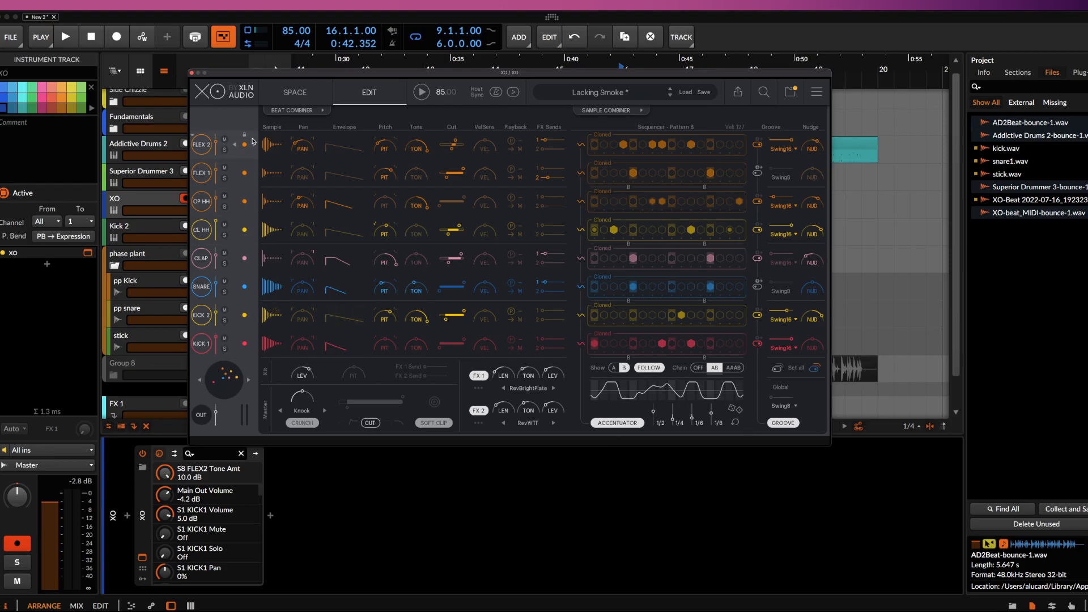
View the FLEX 2 sample in the Sample Edit window, and close it along with the XO window.
click(274, 145)
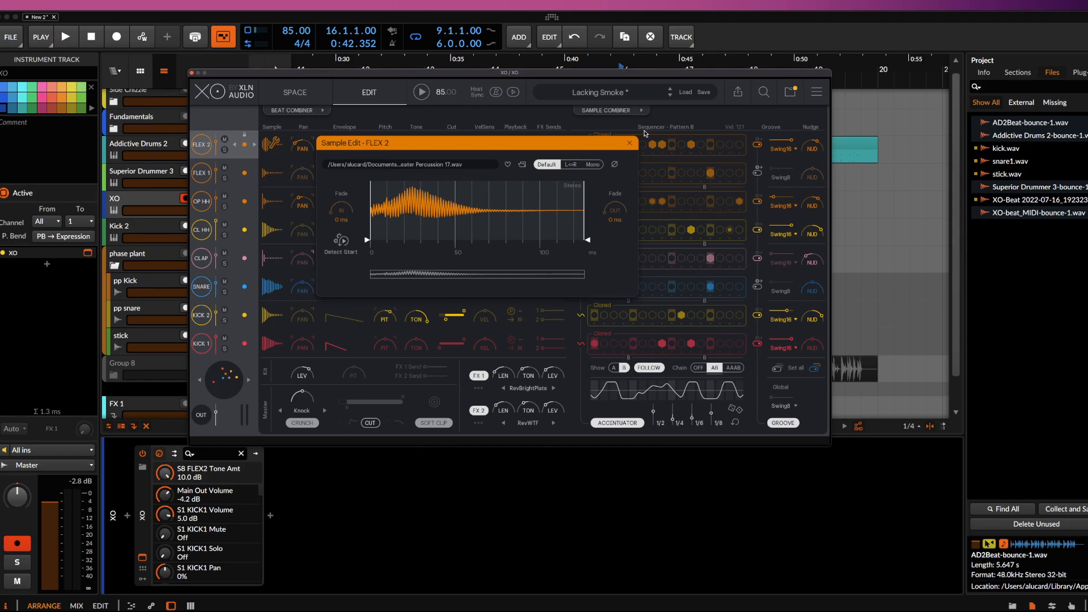
click(629, 144)
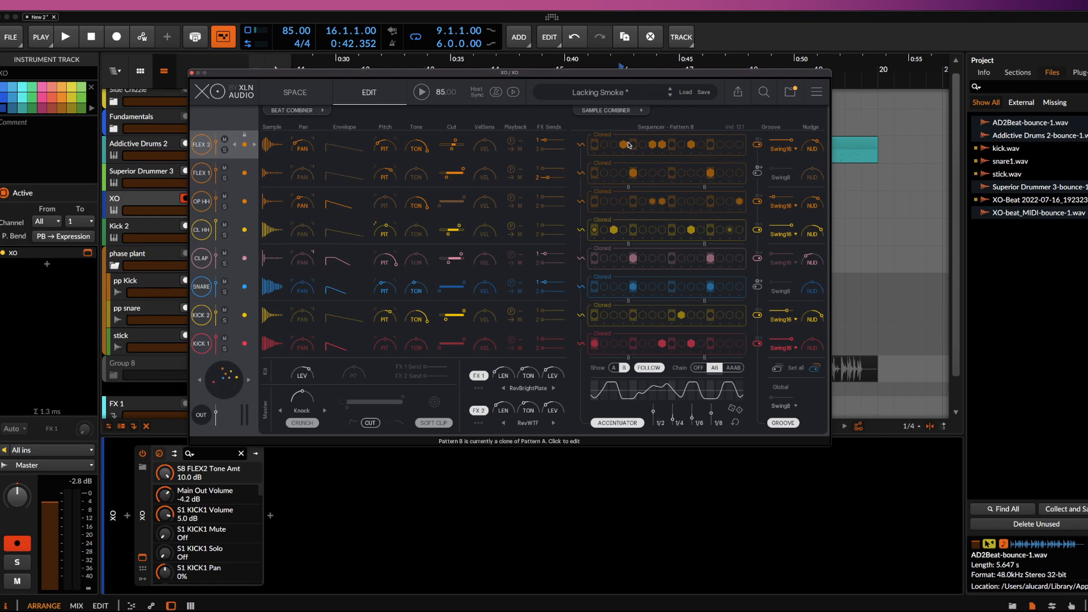
click(193, 74)
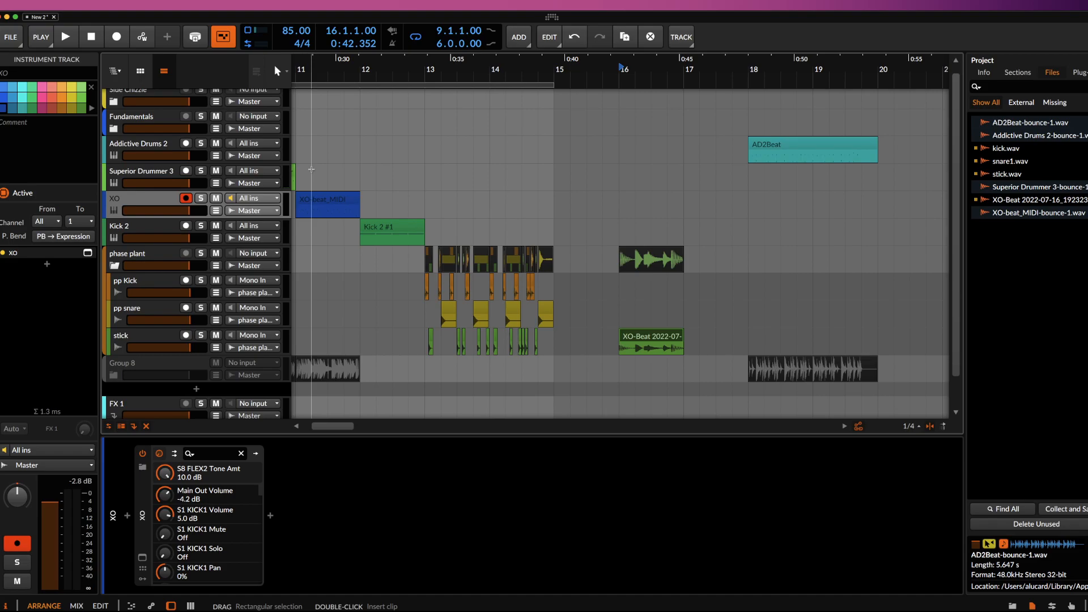
Compare the device chains of the Addictive Drums 2 and Superior Drummer 3 tracks.
scroll(334, 204, left, 1)
scroll(336, 205, down, 5)
scroll(335, 203, left, 3)
scroll(335, 202, up, 8)
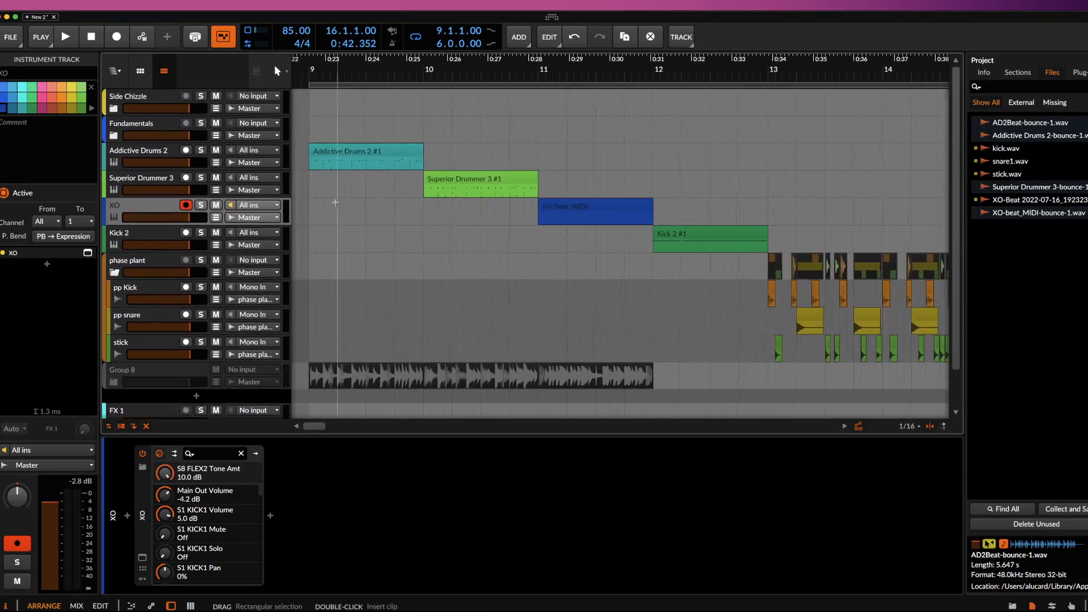
scroll(336, 203, right, 2)
click(158, 159)
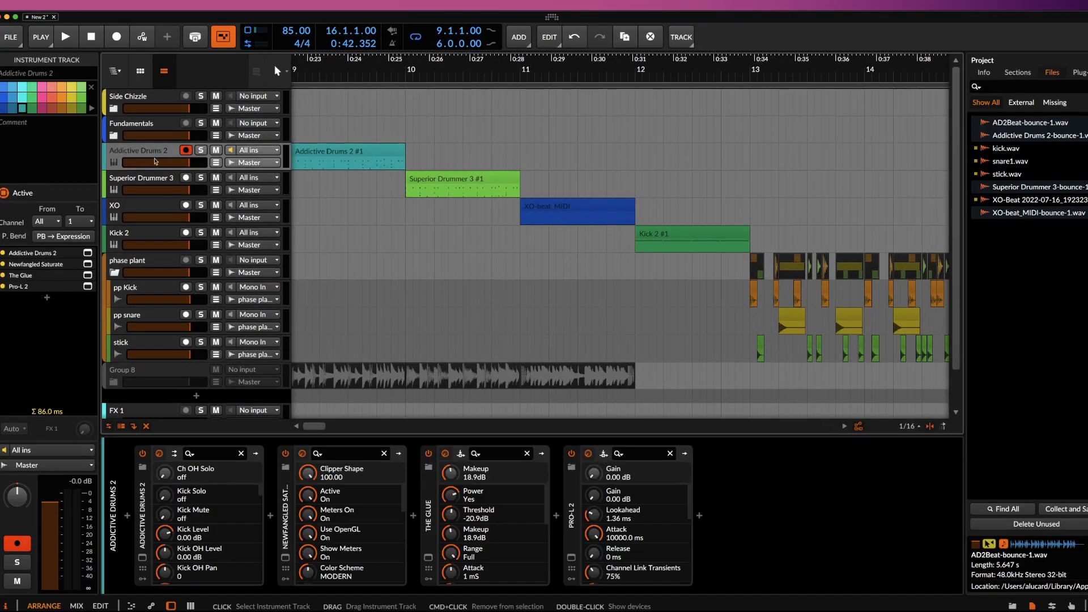
click(148, 181)
click(147, 155)
click(150, 182)
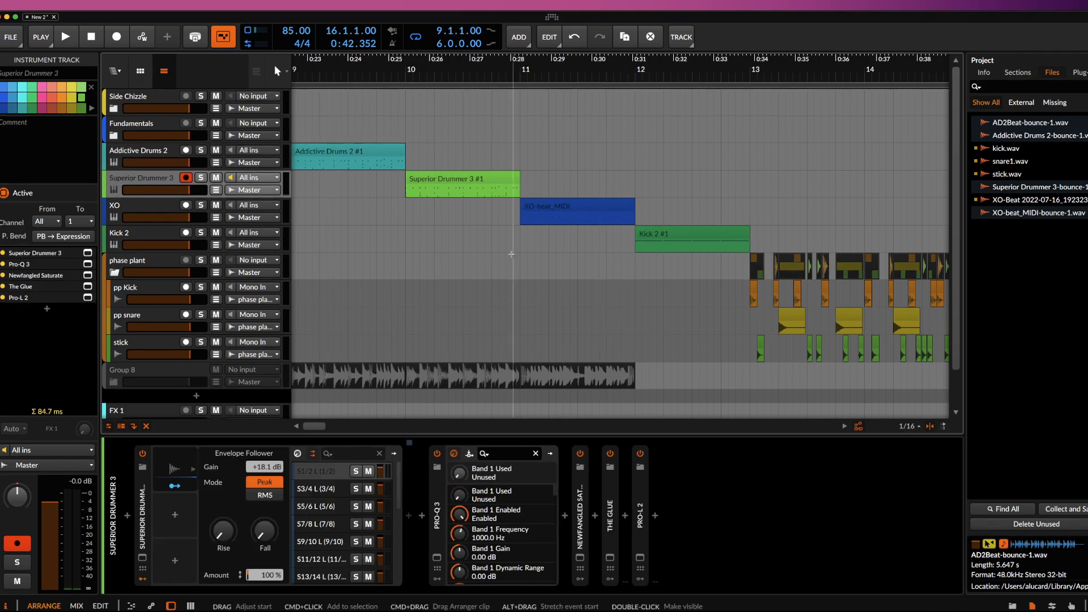
click(135, 155)
click(150, 177)
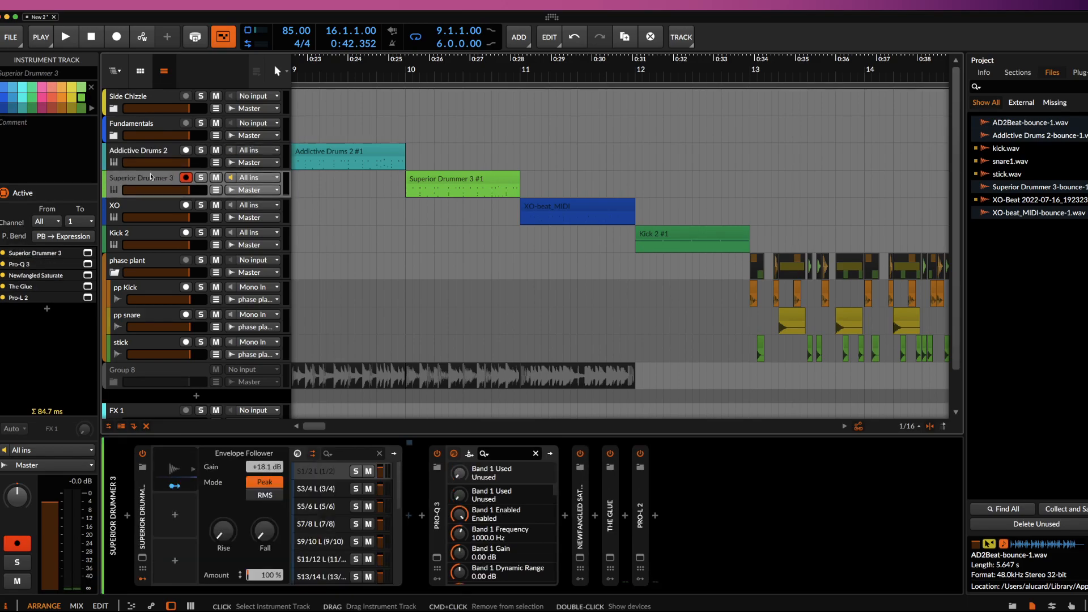
Open Superior Drummer 3 at its drum kit, audition the hi-hat and look over the options for adding an instrument.
click(142, 558)
click(492, 106)
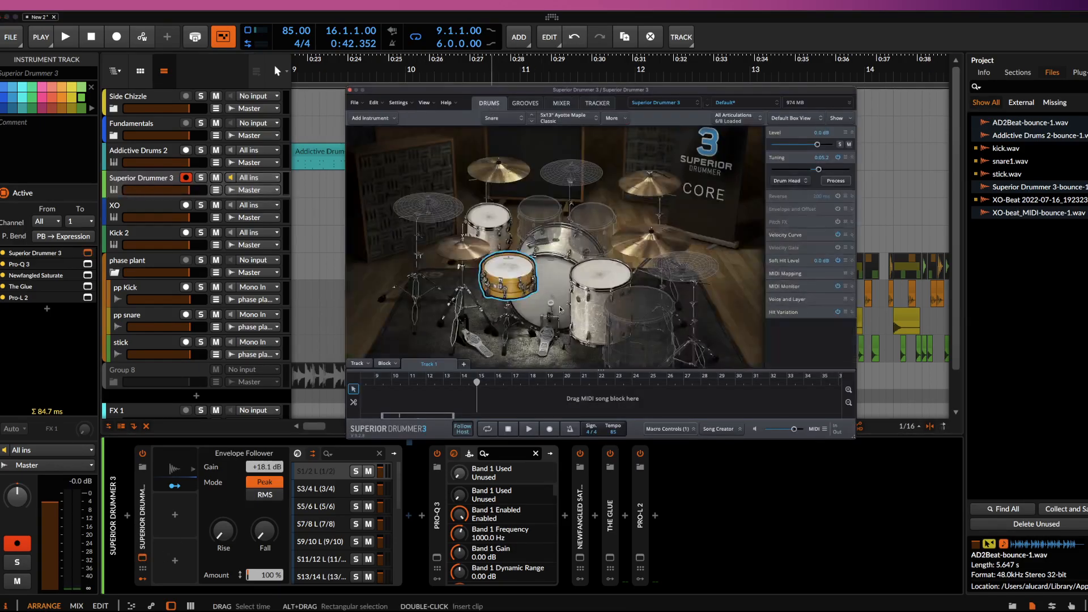
click(462, 245)
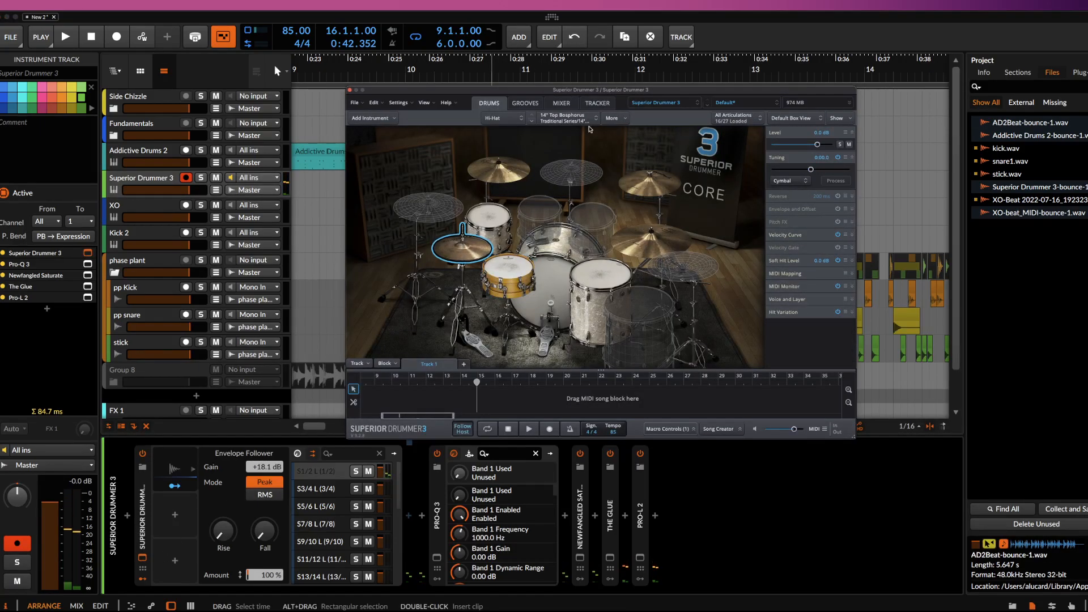
click(371, 118)
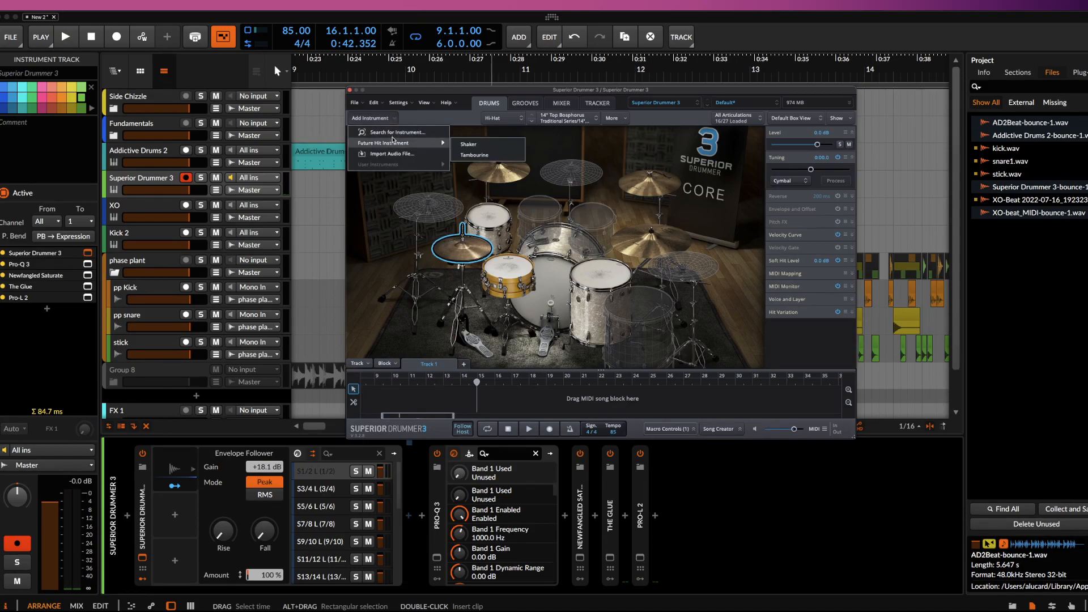
click(463, 114)
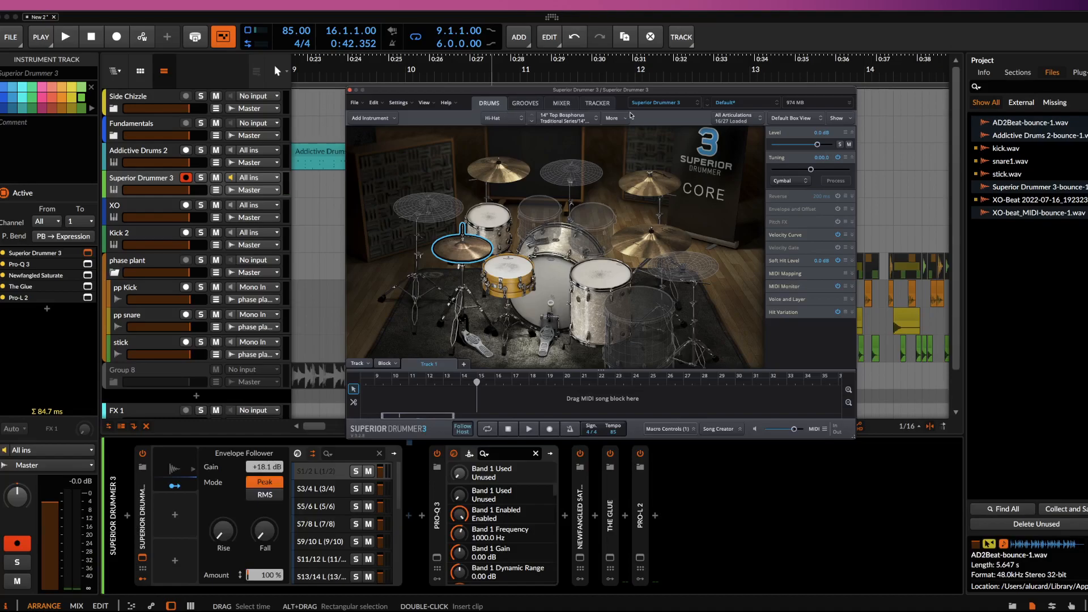
View Superior Drummer 3's Tracker and Mixer pages, and close its window.
click(567, 104)
click(595, 103)
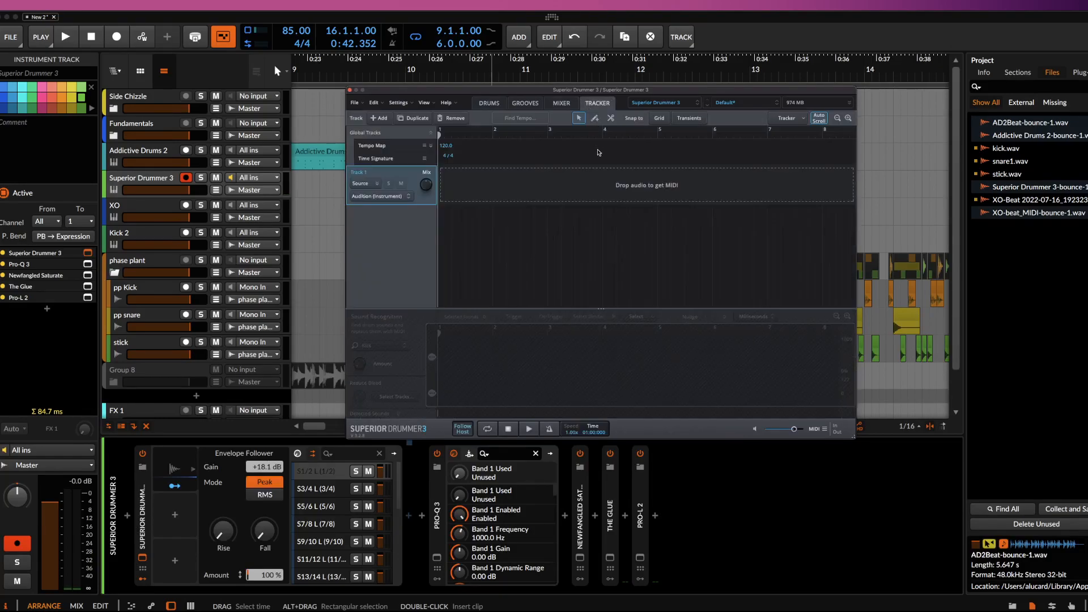
click(554, 102)
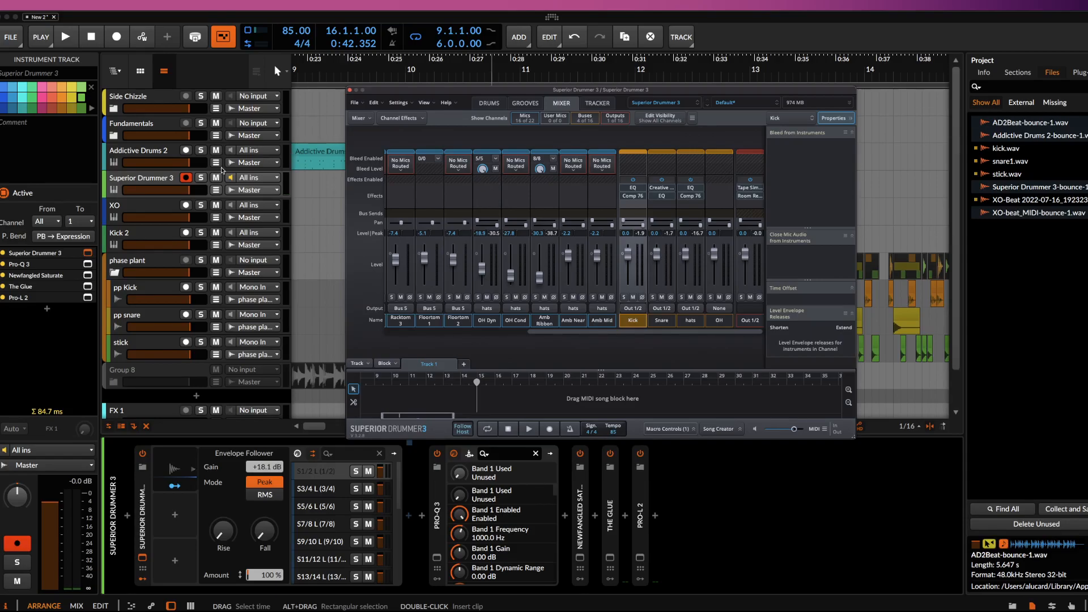
click(350, 89)
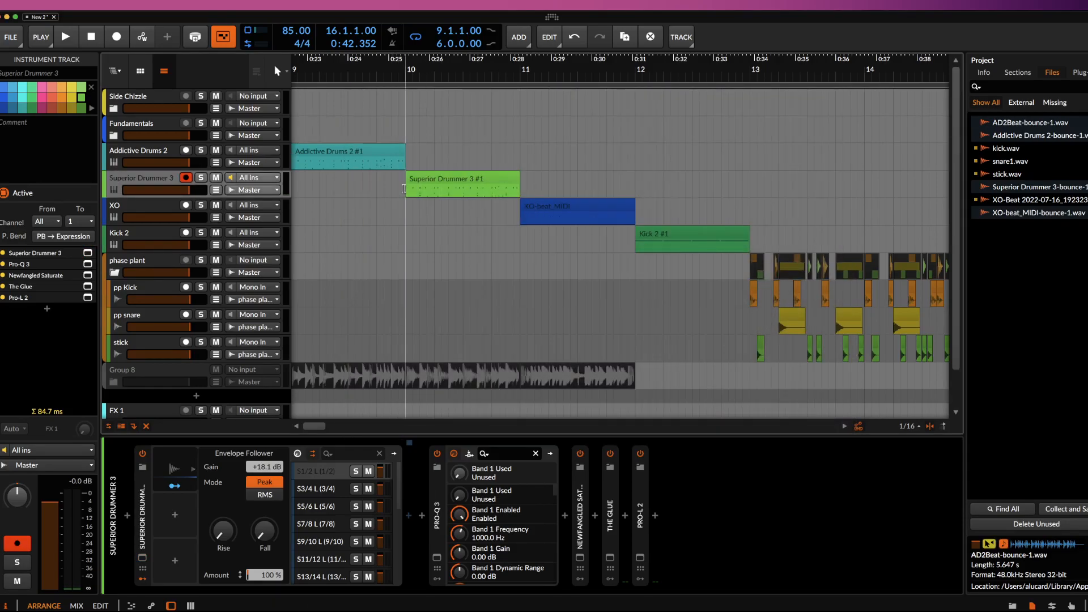
Expand Group 8 and select the bounced Addictive Drums 2 clip at bar 9.
click(408, 187)
scroll(326, 311, down, 2)
scroll(325, 310, left, 2)
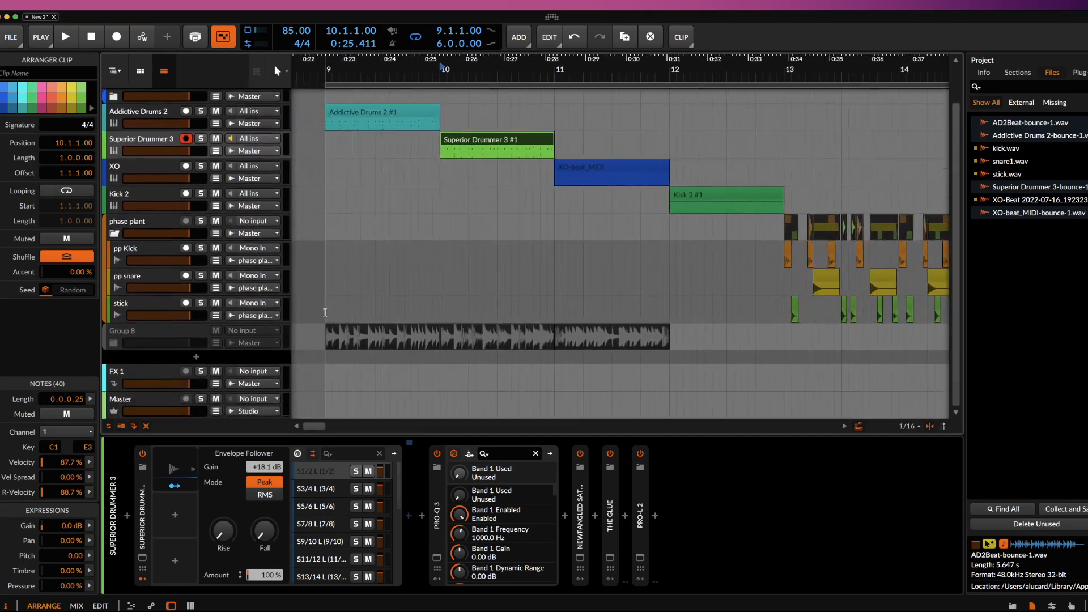
click(114, 343)
click(373, 361)
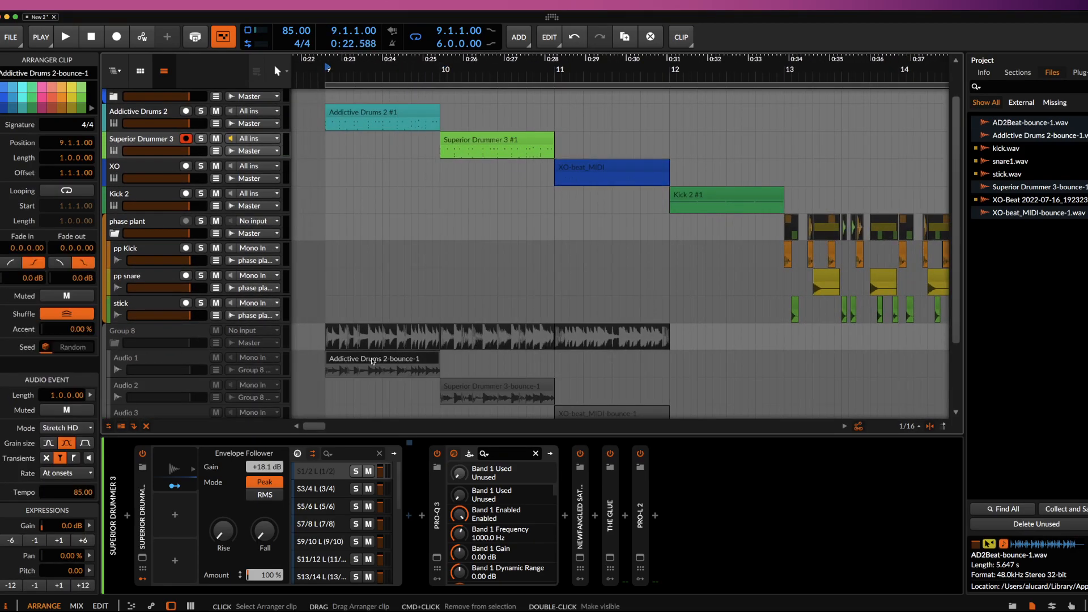
scroll(617, 296, right, 10)
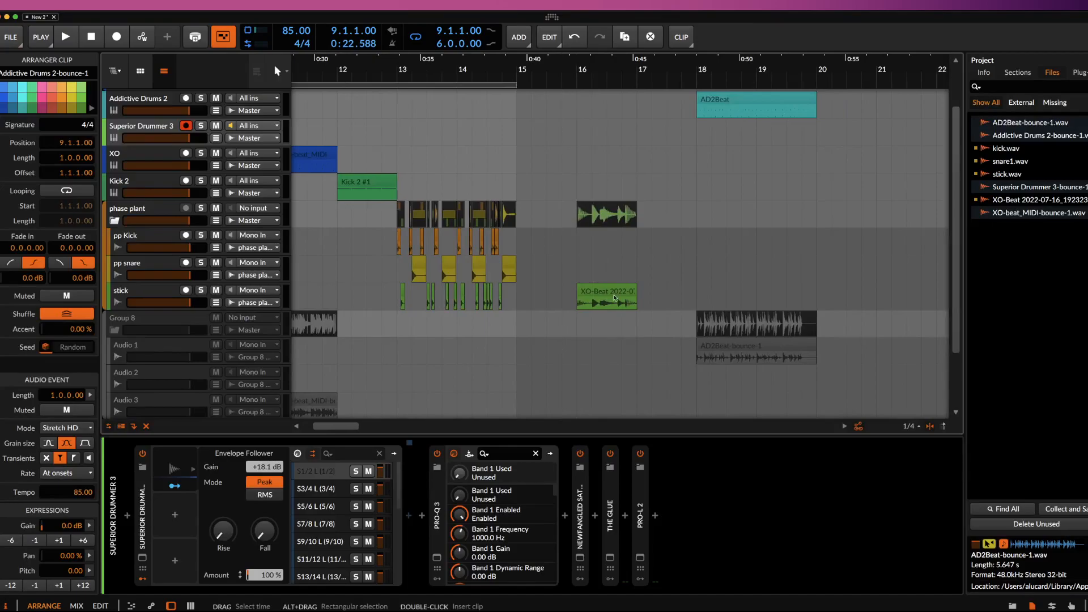
Select the XO-Beat clip on the stick track and look over the drum clips from bar 9 to bar 18.
click(616, 297)
scroll(616, 297, up, 5)
scroll(667, 302, left, 5)
scroll(543, 234, down, 5)
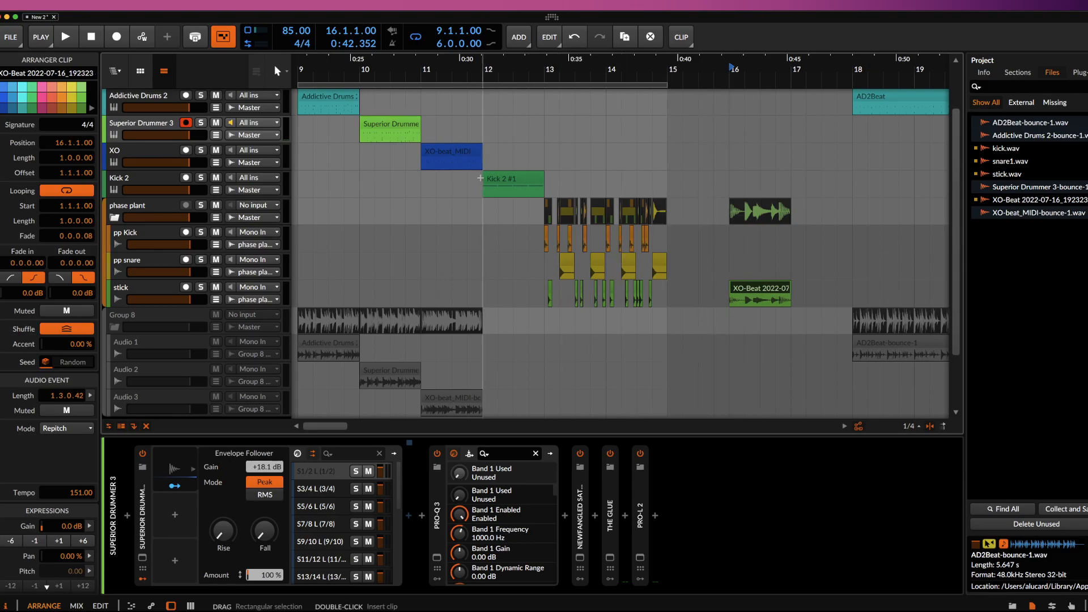
scroll(481, 187, down, 2)
scroll(482, 178, up, 2)
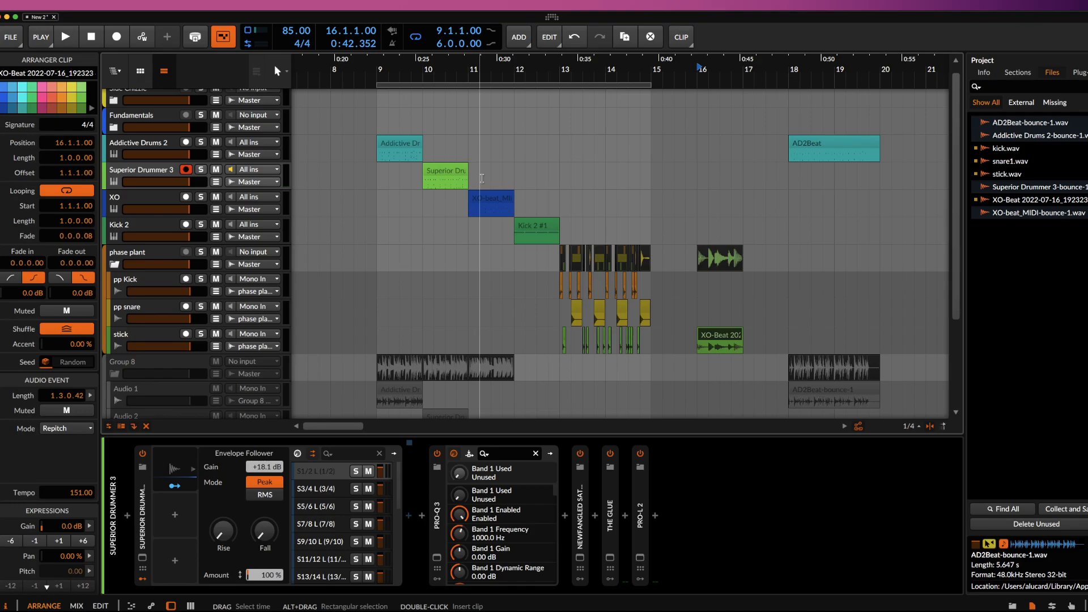
scroll(482, 178, up, 2)
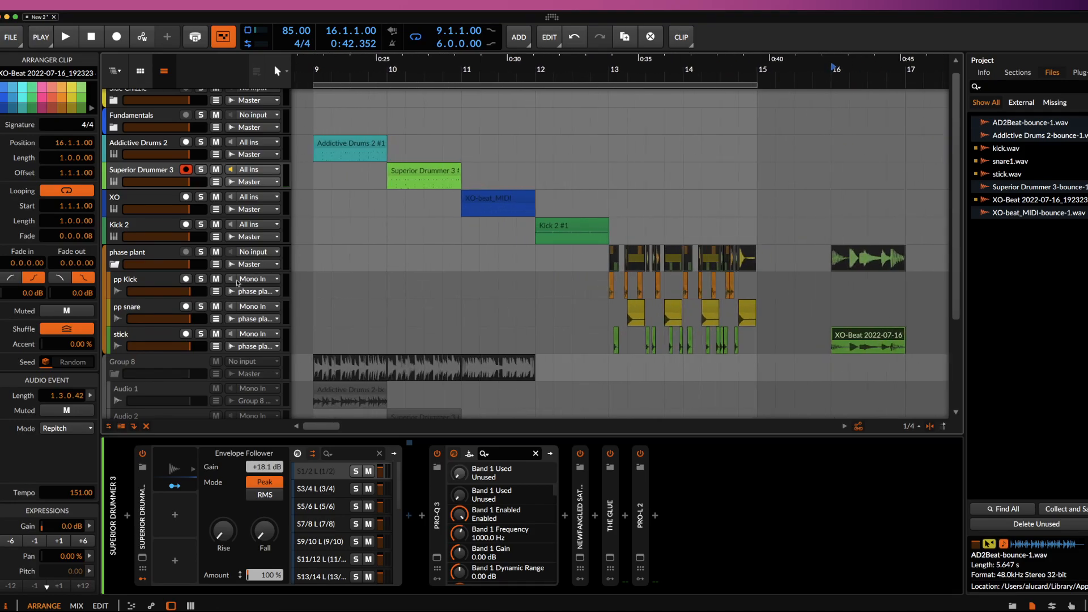
Collapse the phase plant group, and open XO from its track for another look before closing it.
click(114, 265)
click(129, 200)
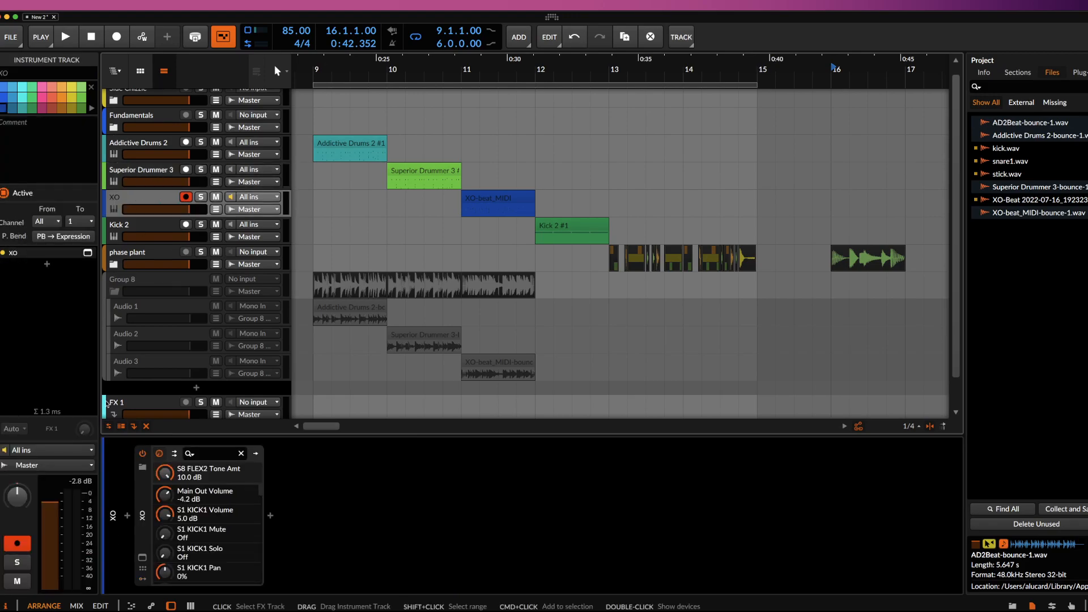
click(143, 556)
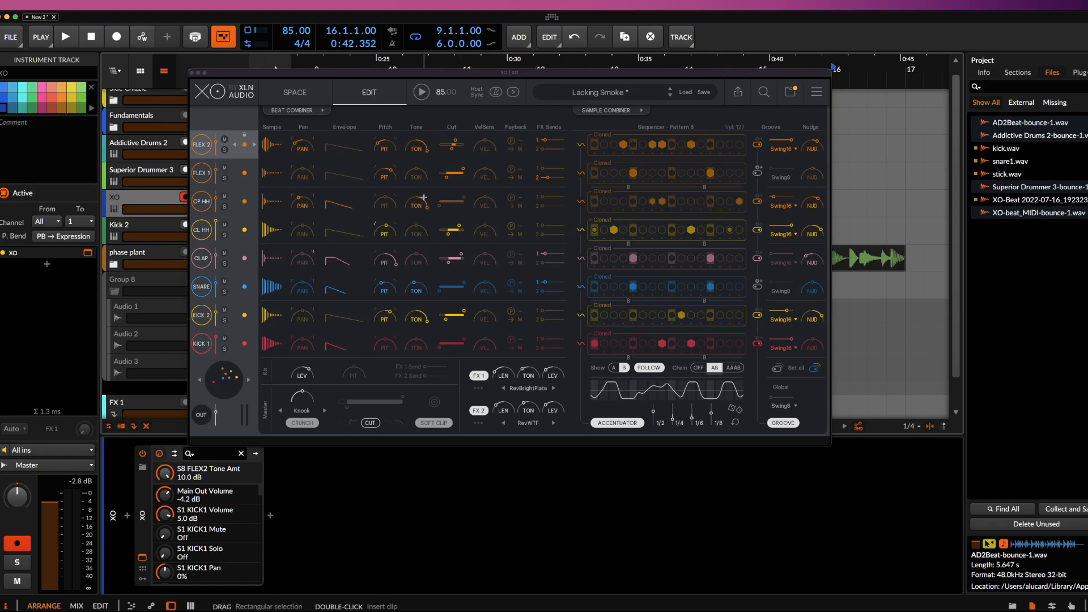
click(193, 73)
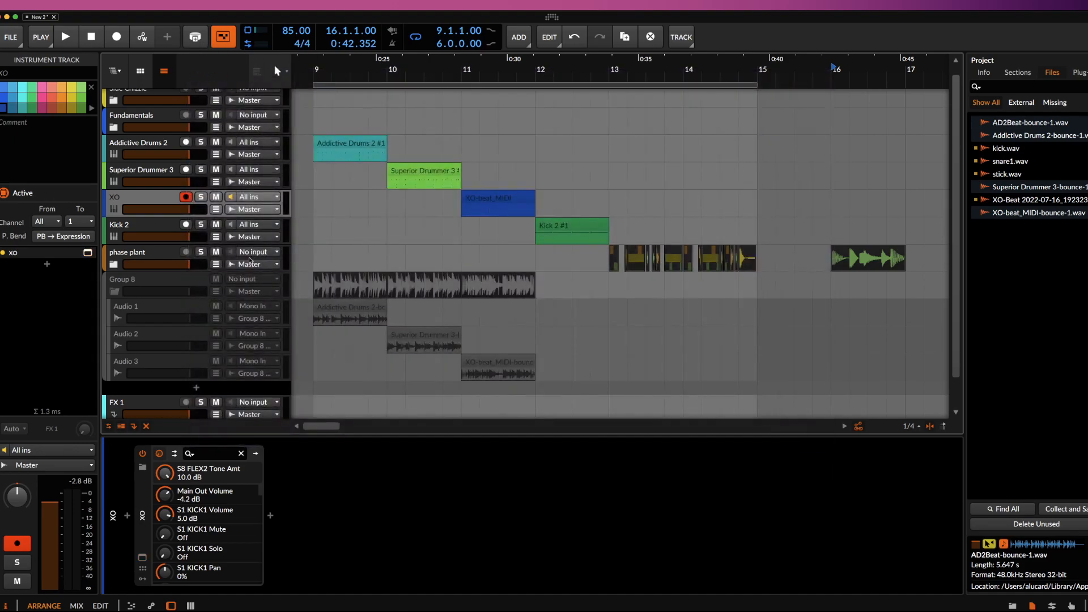
Expand the phase plant group and play the Kick 2 clip from bar 12 through the Kick 2 track's oscilloscope.
click(115, 265)
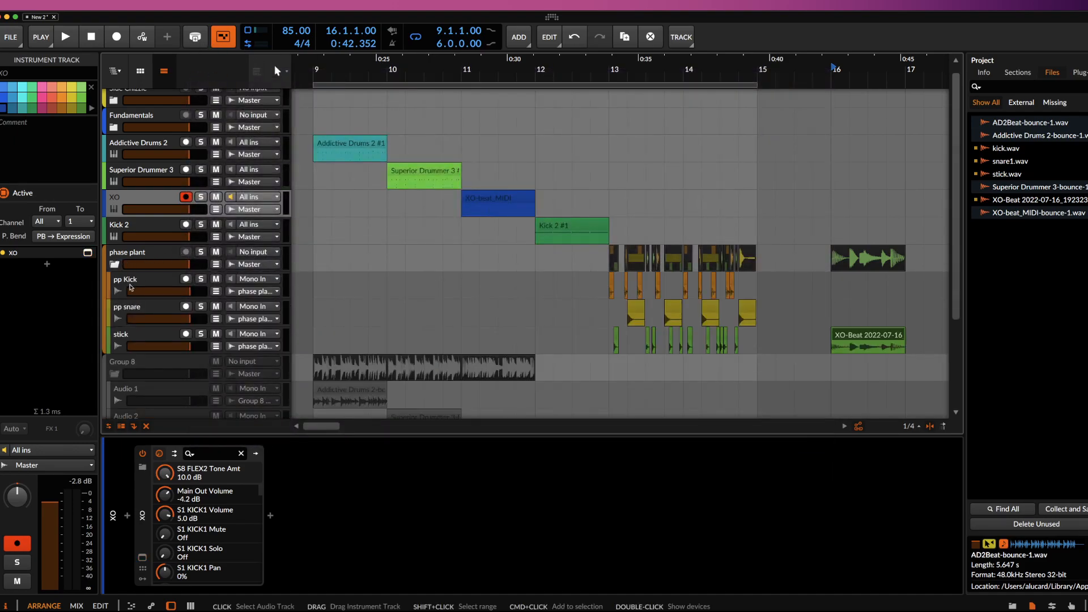
click(128, 226)
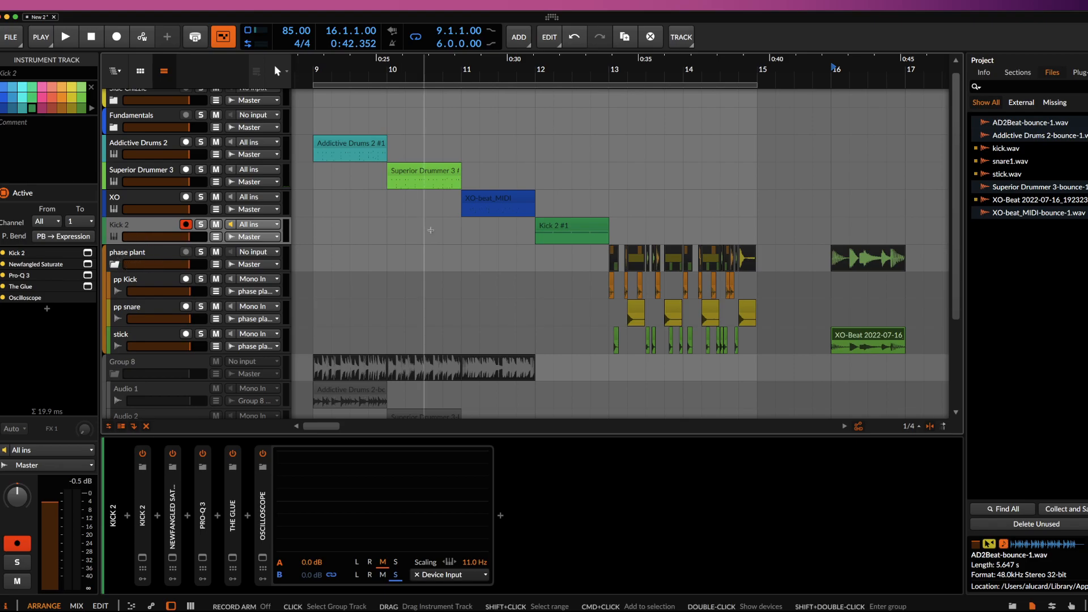
click(579, 229)
key(space)
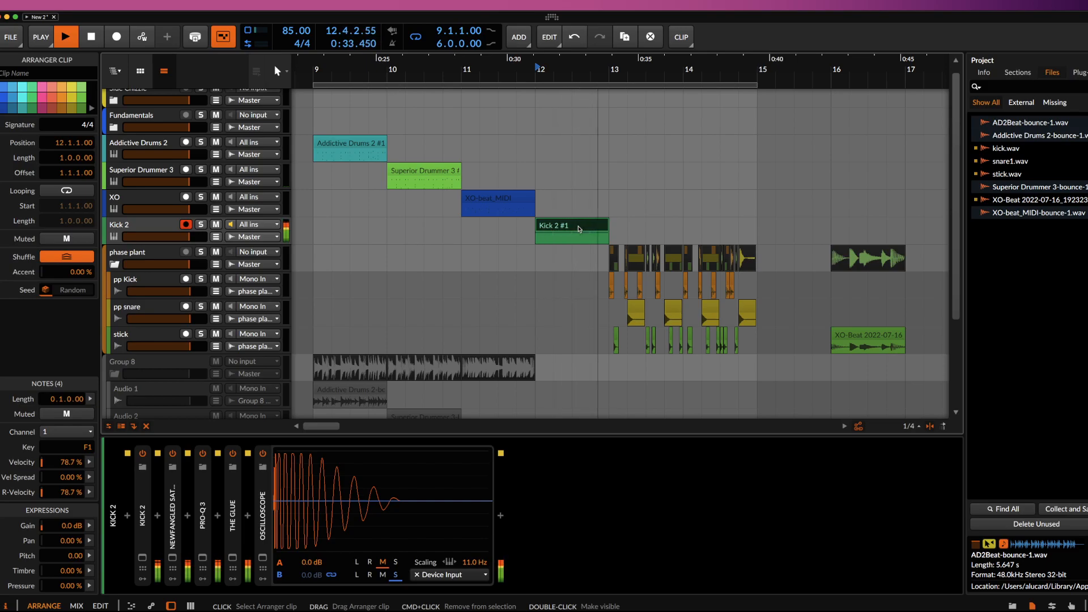
key(space)
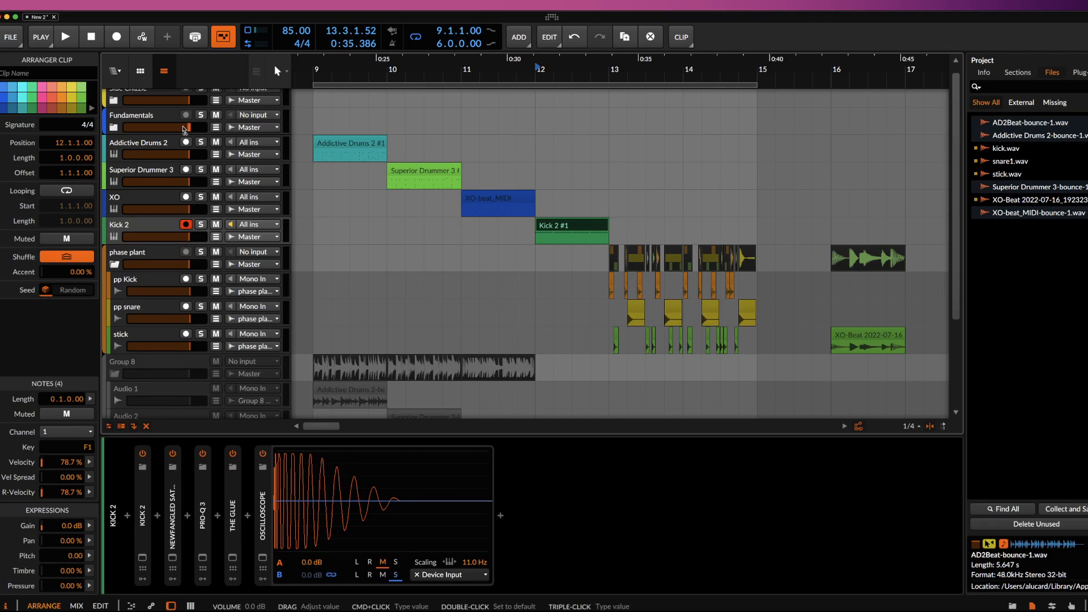
Select the Superior Drummer 3 track and briefly play its clip from bar 10.
click(136, 151)
click(165, 170)
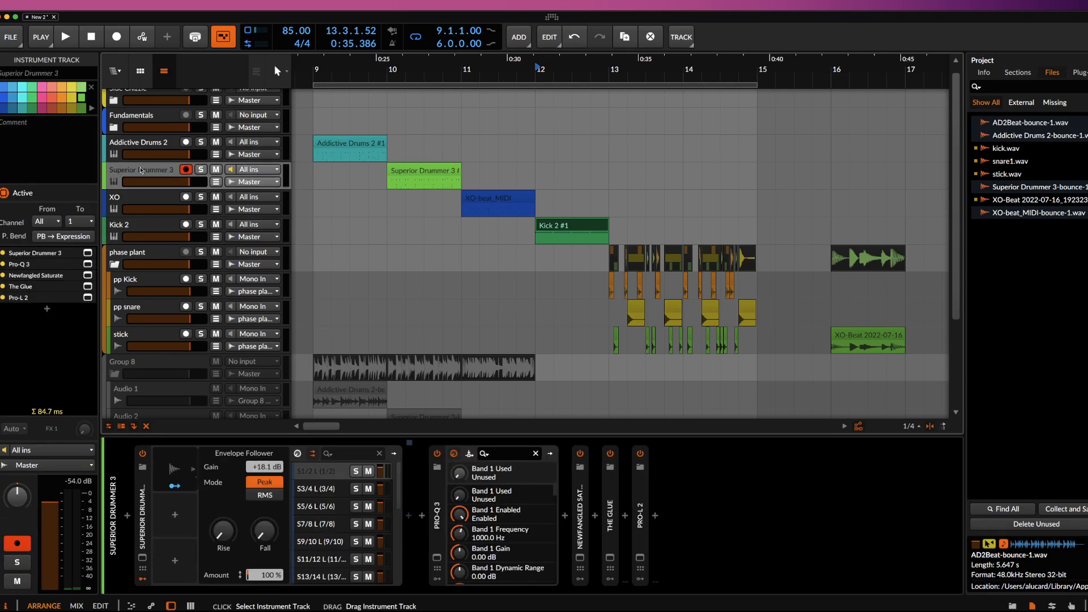
click(395, 173)
key(space)
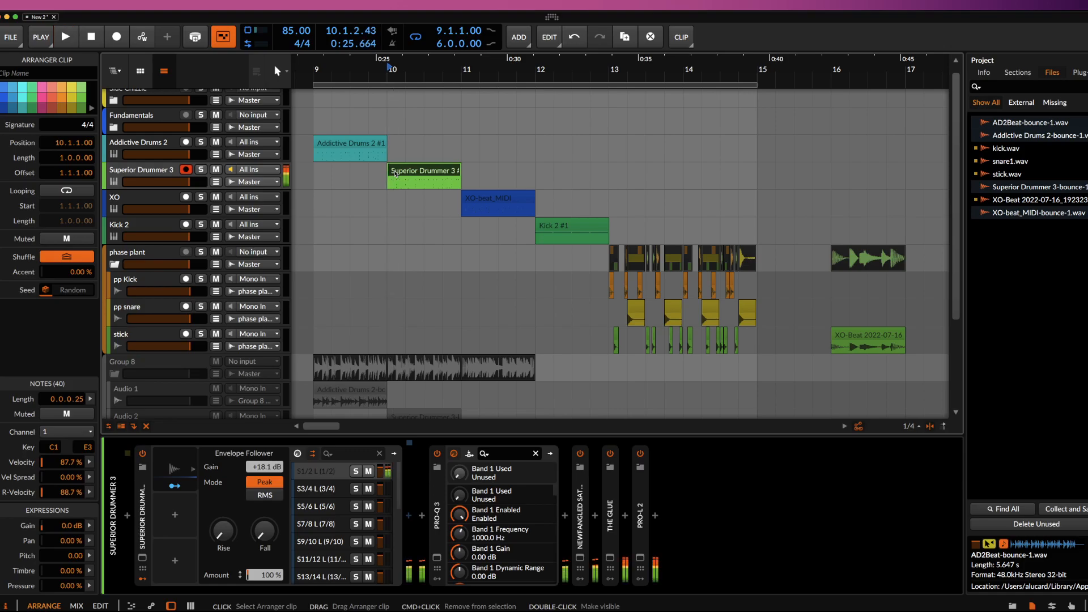
key(space)
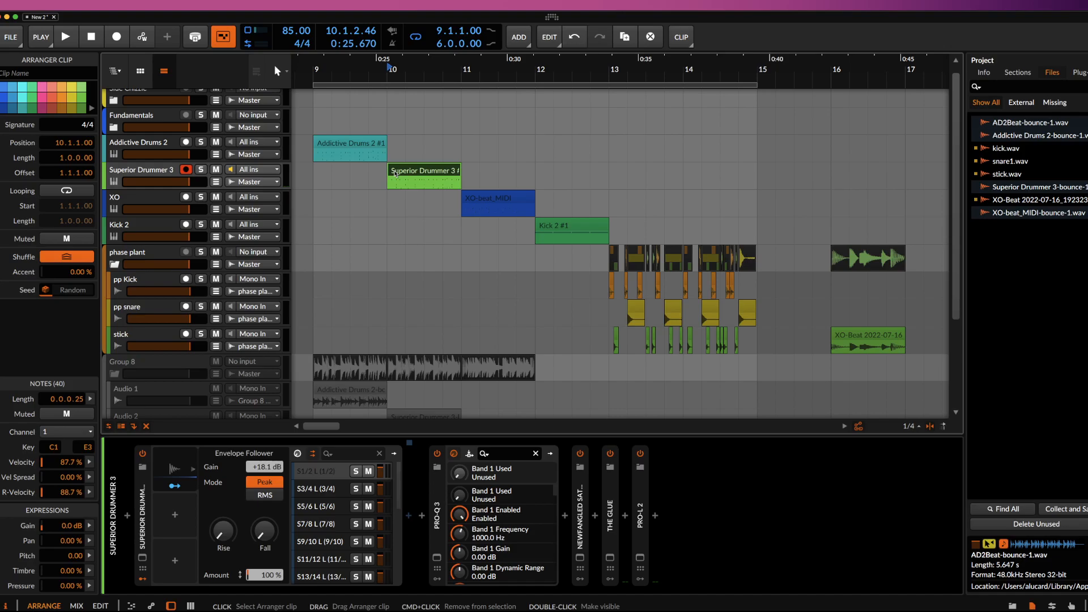
Open the Pro-L 2 limiter from the Addictive Drums 2 track's device chain.
click(146, 149)
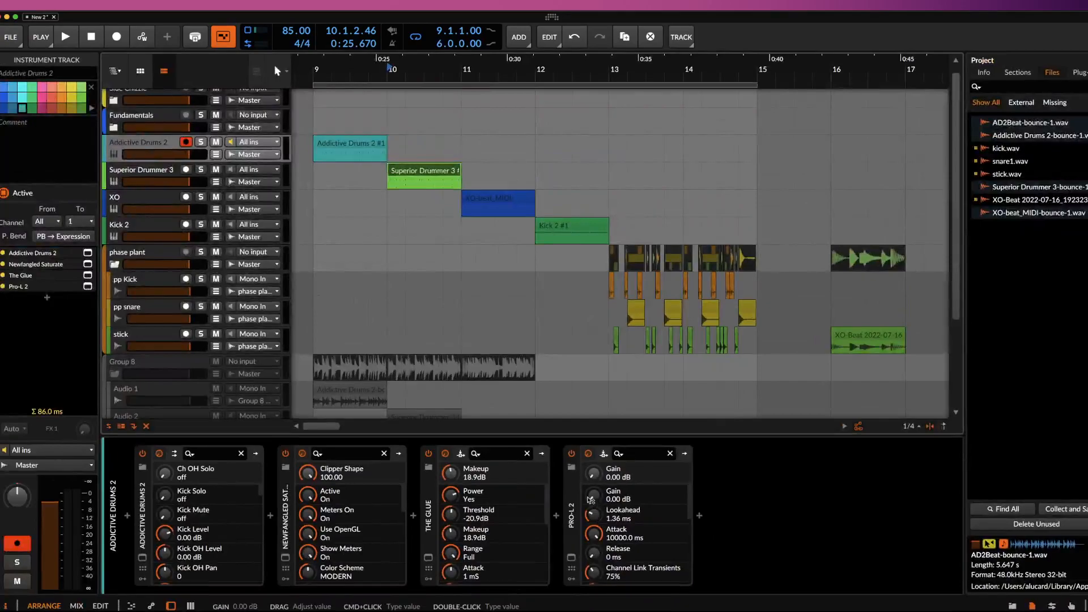
click(572, 557)
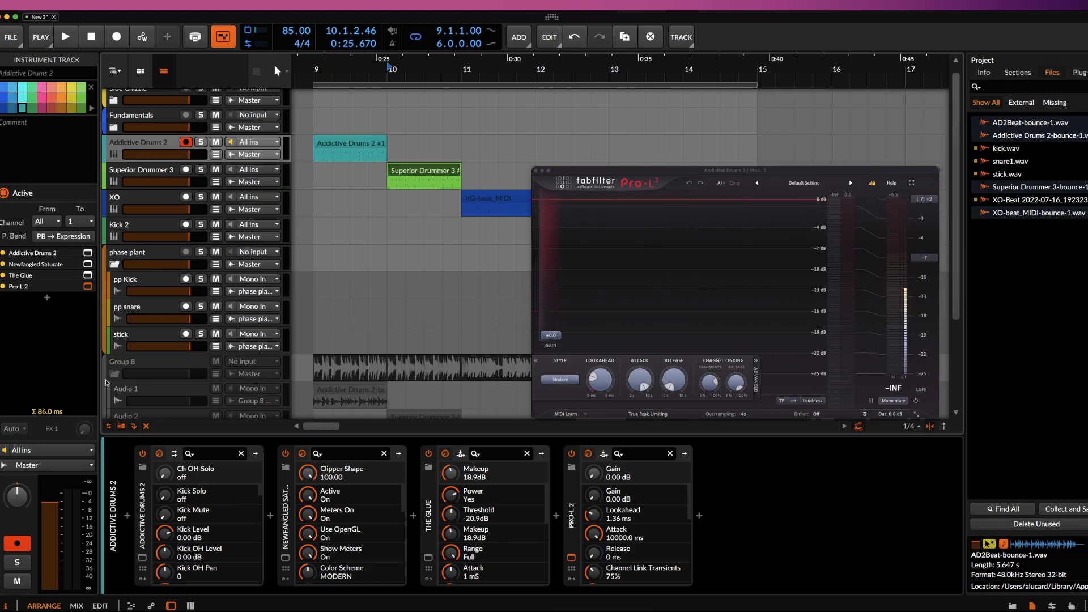
Play the Addictive Drums 2 clip from bar 9 while watching the Pro-L 2 level and loudness meters.
key(space)
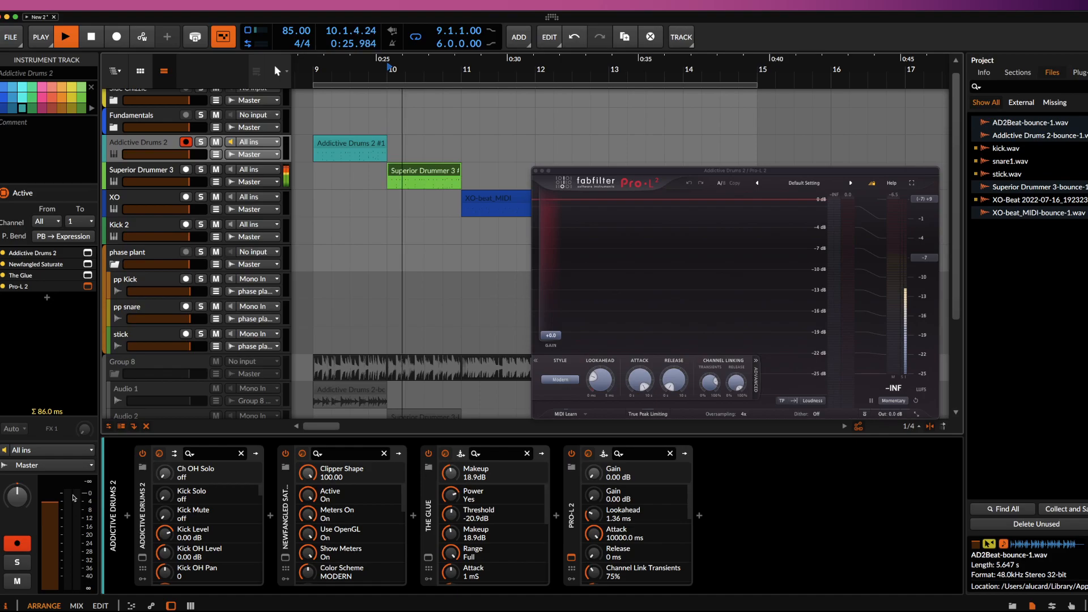
key(space)
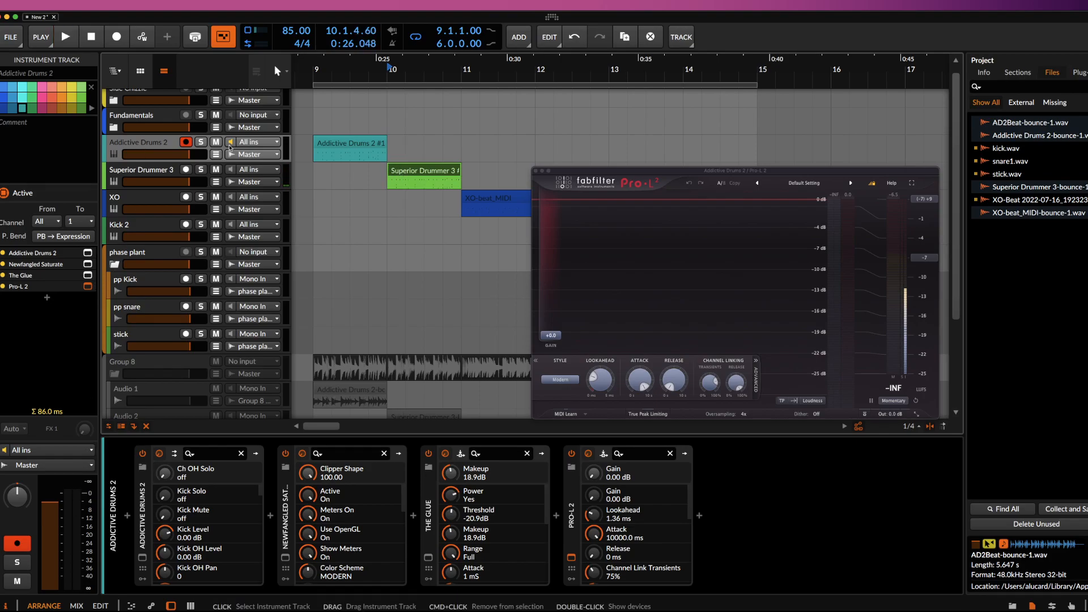
click(344, 143)
click(151, 147)
key(space)
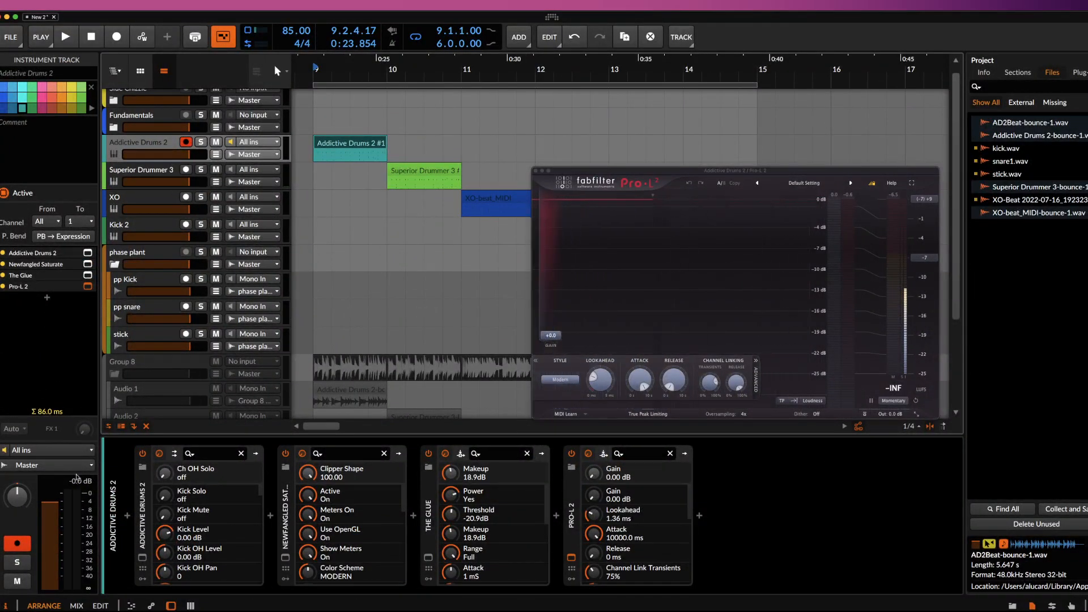
click(362, 145)
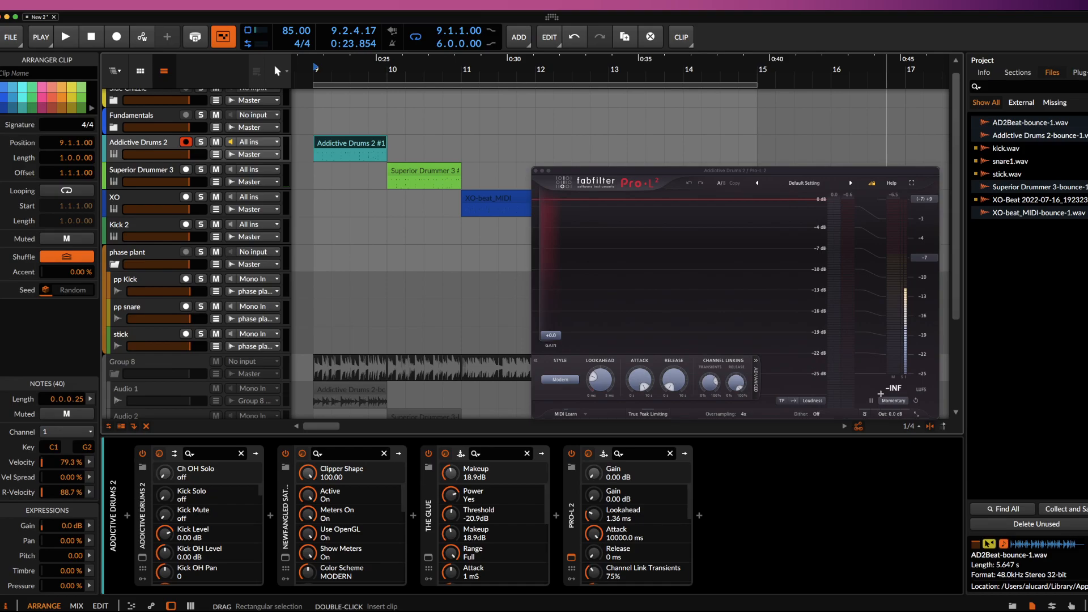
key(space)
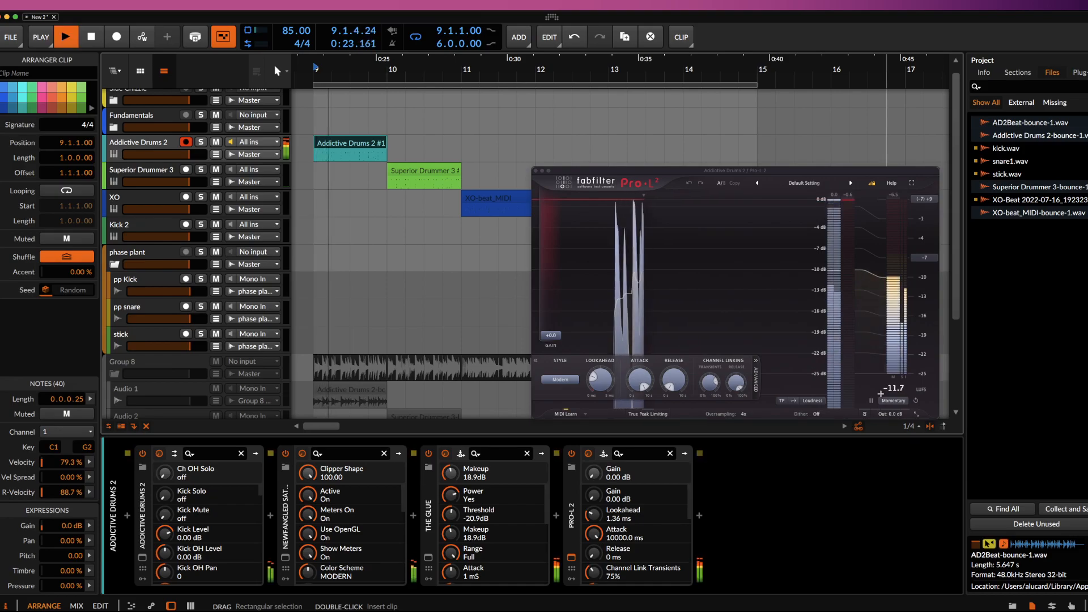
key(space)
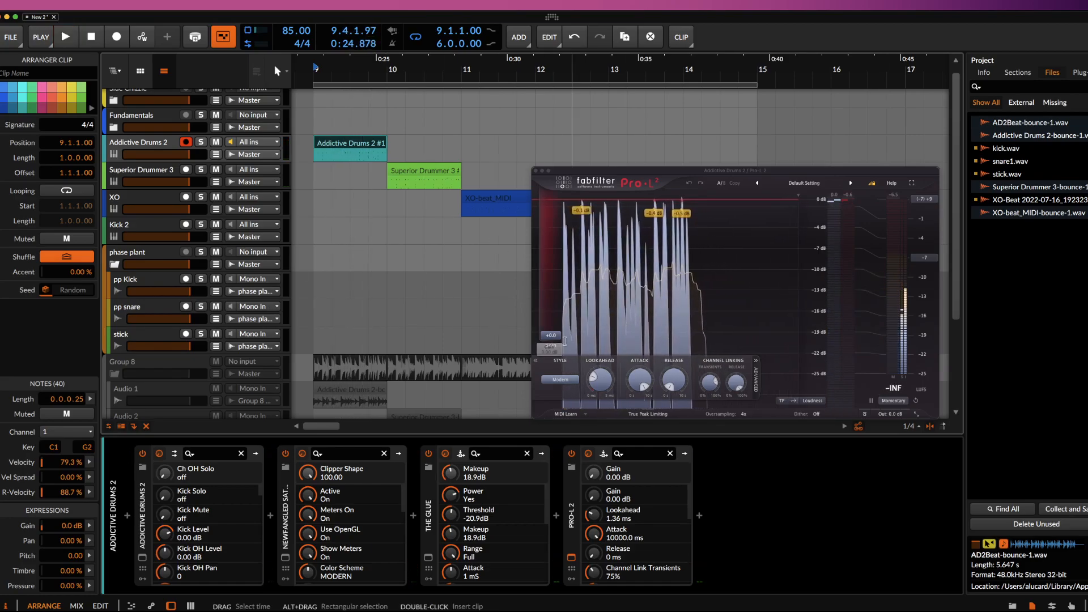
Audition the Addictive Drums 2 clip with the Pro-L 2 gain raised to +7.93 dB, and return the gain to 0 dB before closing the limiter.
drag(550, 335, 554, 300)
key(space)
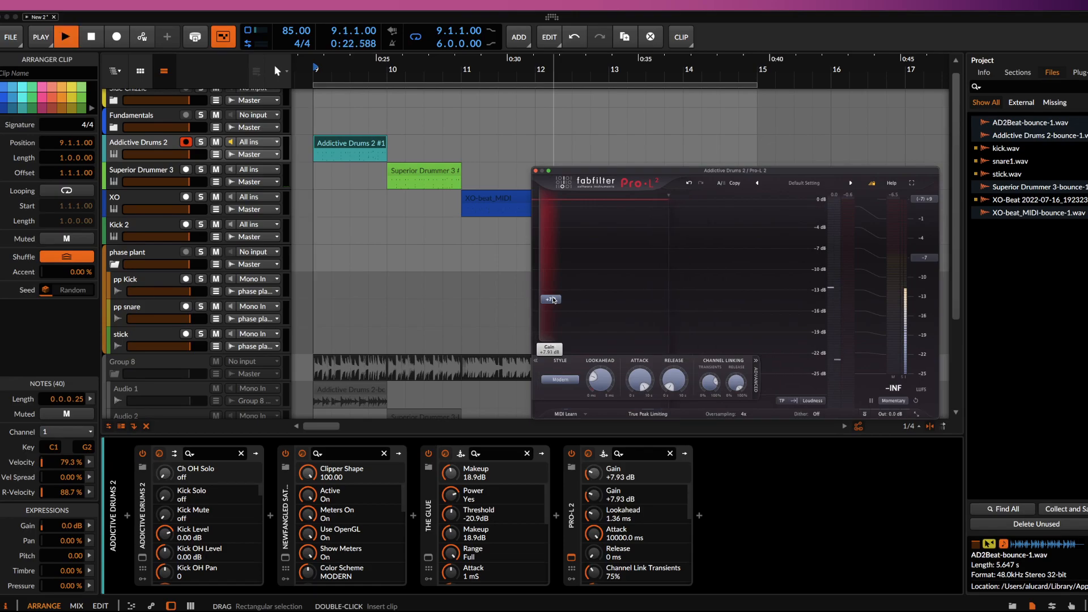
key(space)
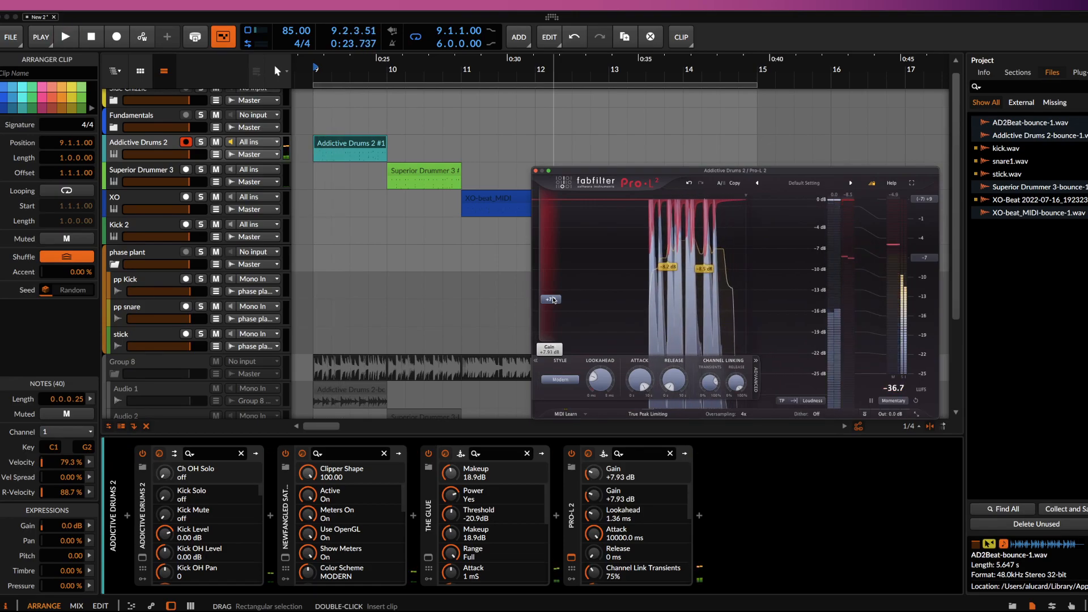
drag(554, 300, 552, 340)
click(162, 144)
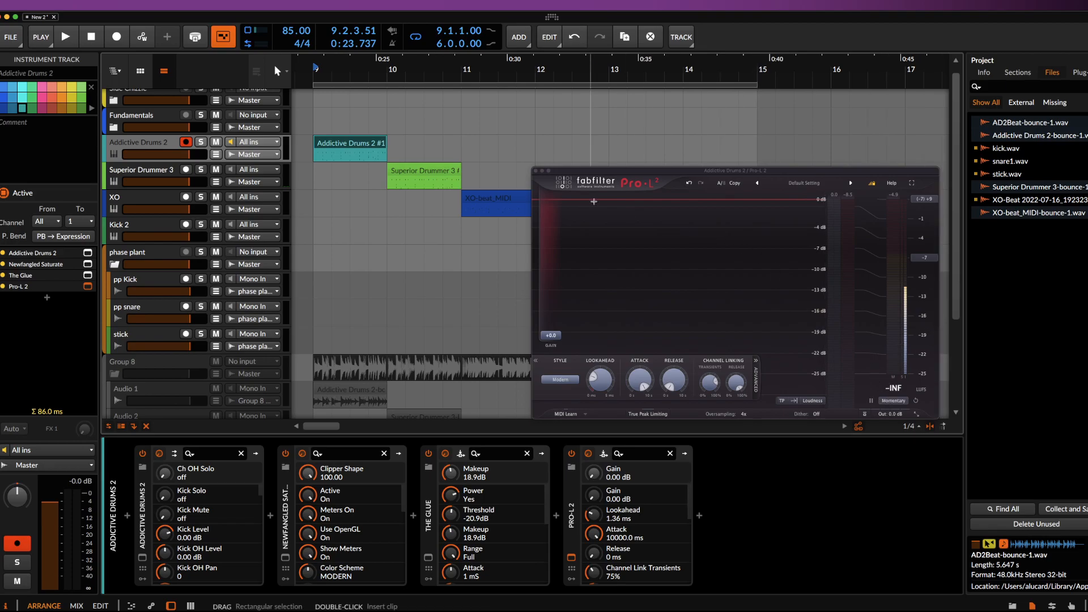
click(536, 170)
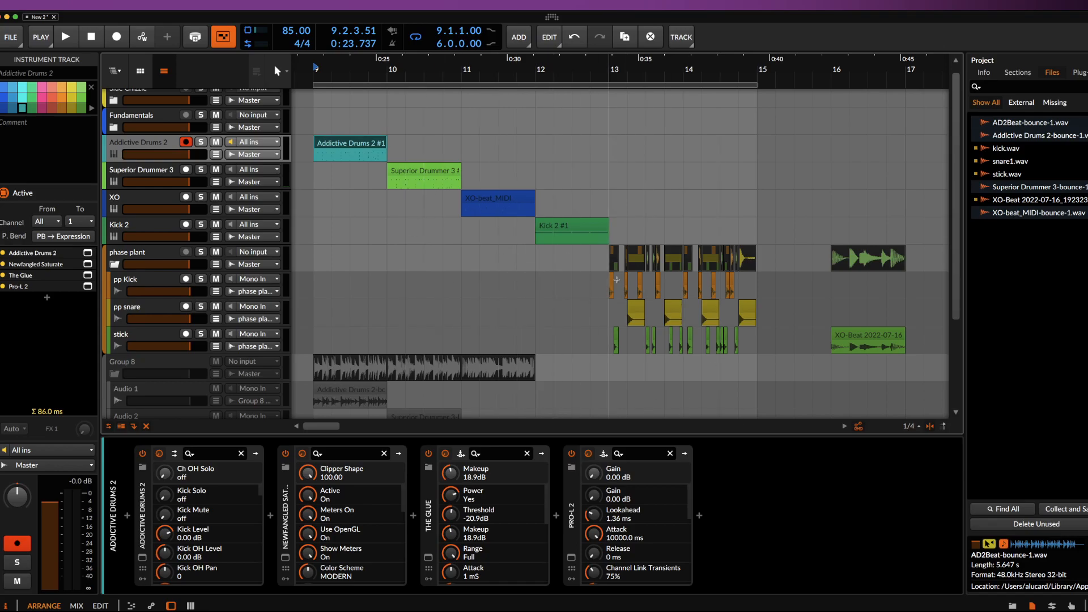
Select the first pp Kick clip at bar 13 and insert the Pro-L 2 limiter on the pp Kick track.
scroll(566, 261, up, 5)
click(580, 284)
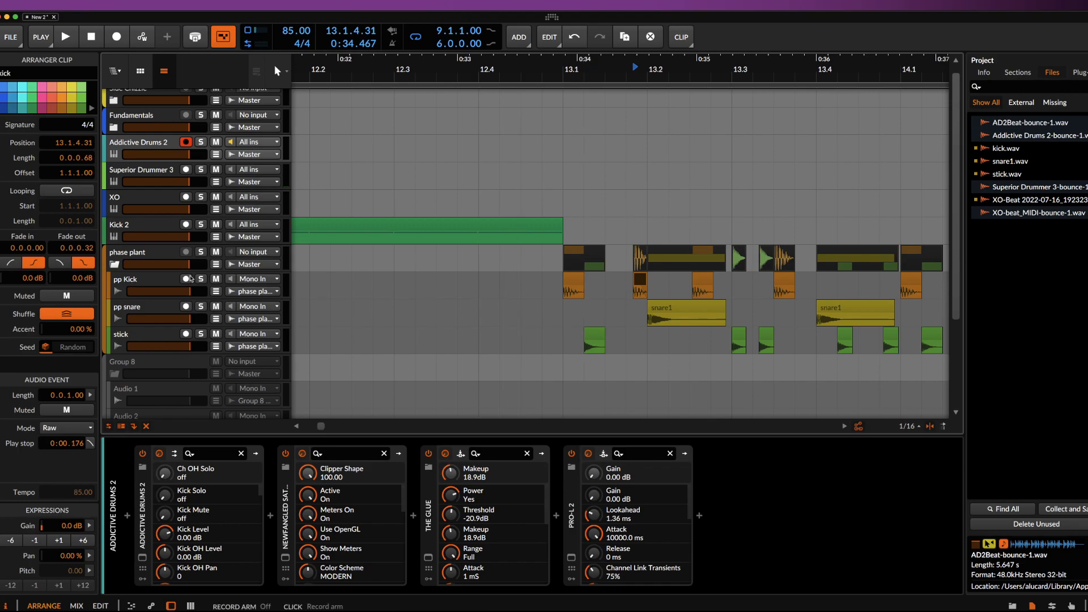
click(574, 283)
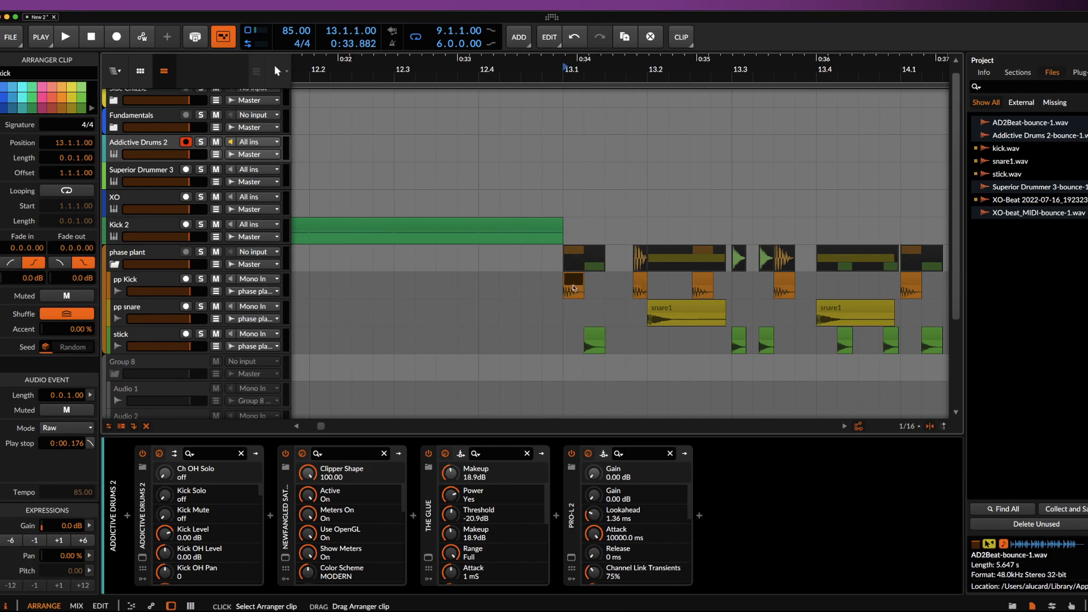
click(151, 284)
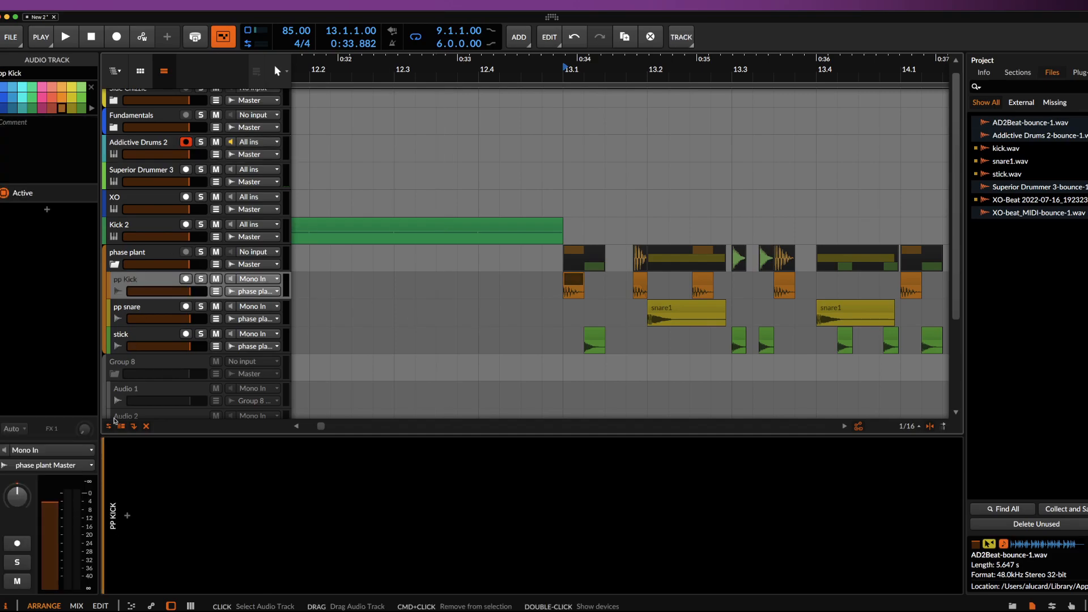
click(127, 515)
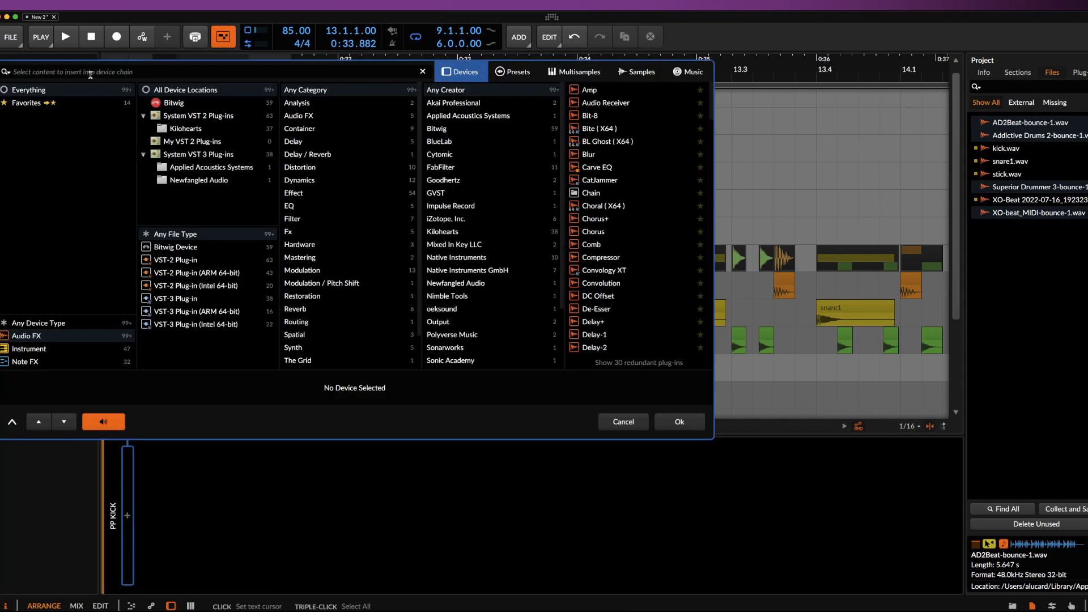
text(pro)
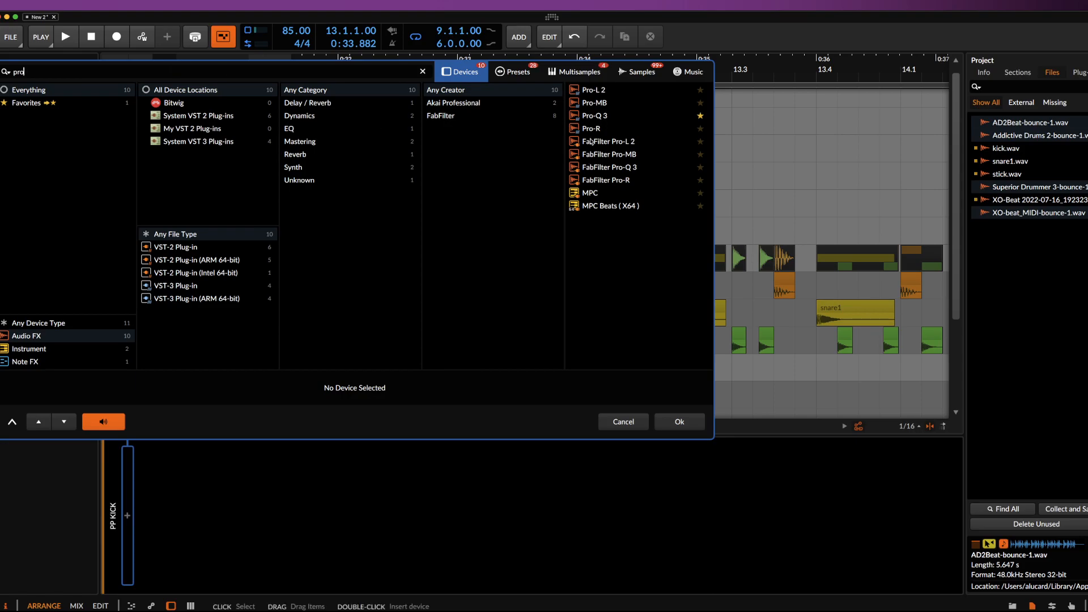
double_click(591, 89)
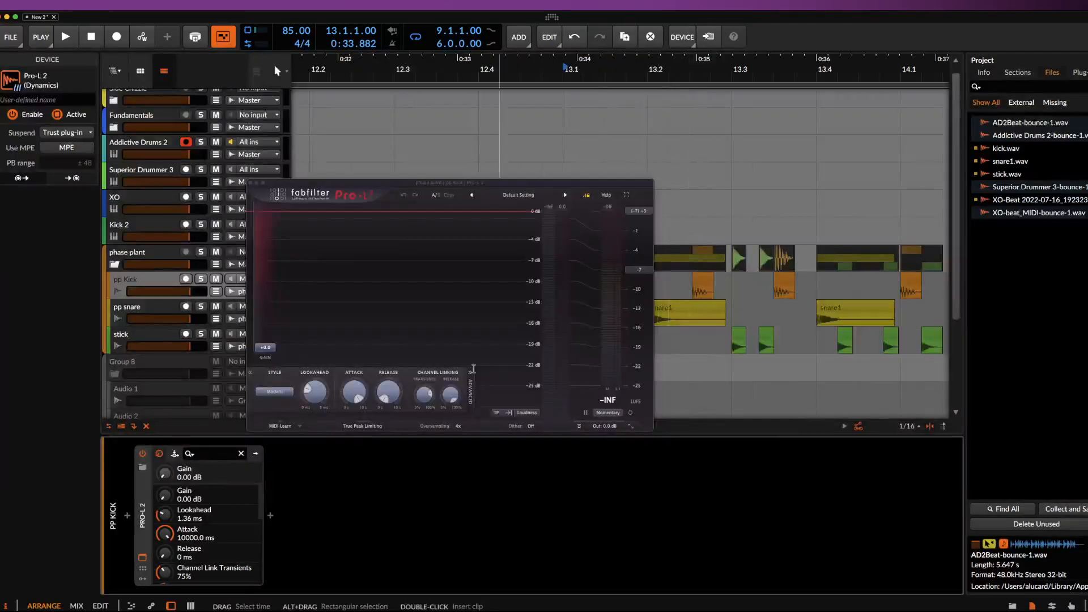
Play the phase plant beat from bar 13 while watching pp Kick's Pro-L 2 meters, and close the limiter window.
key(space)
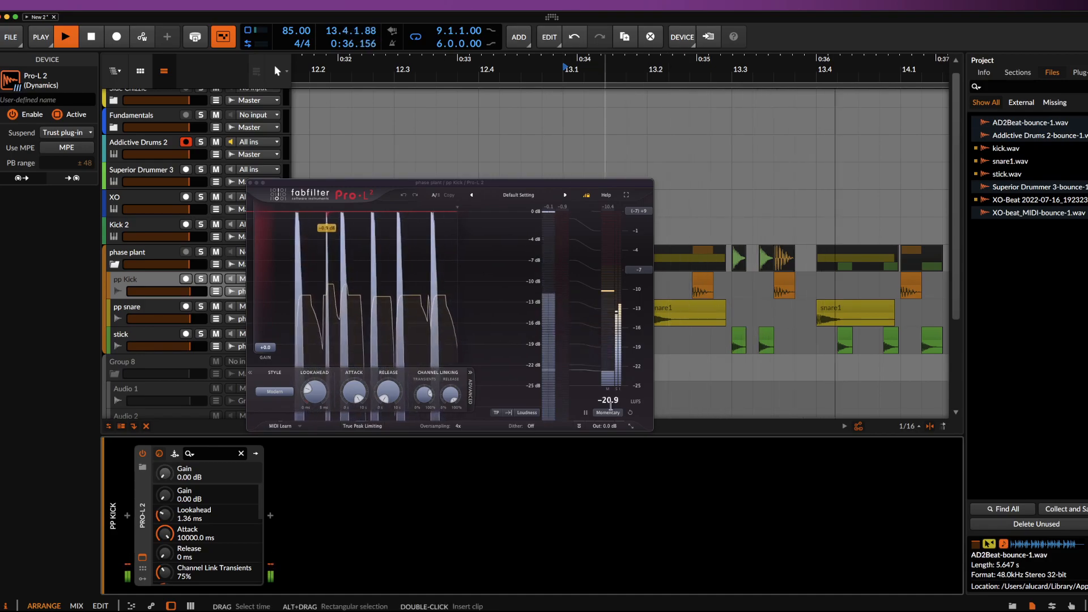
key(space)
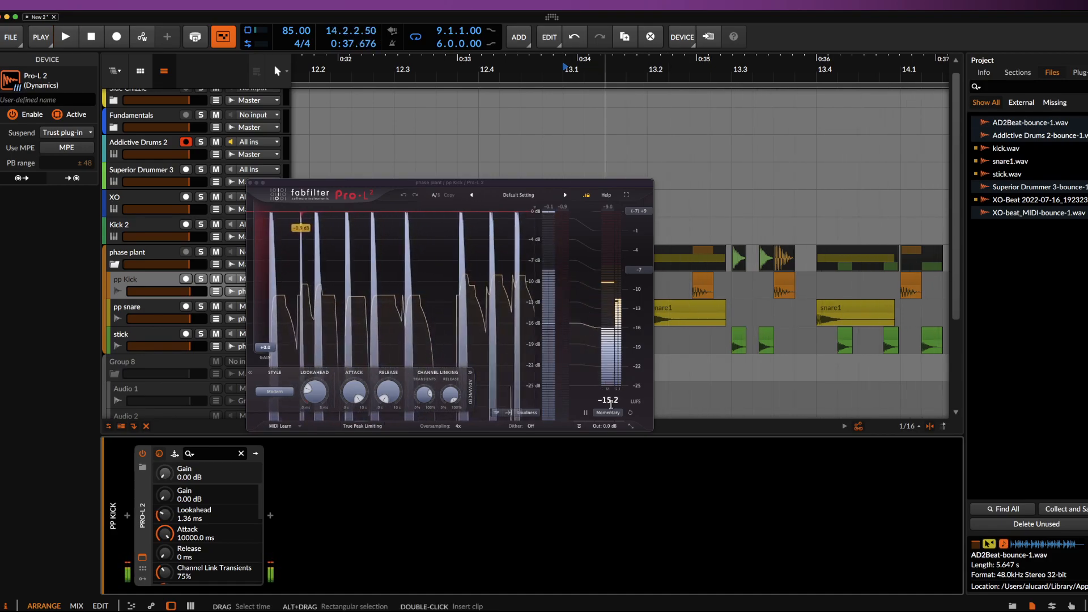
click(250, 183)
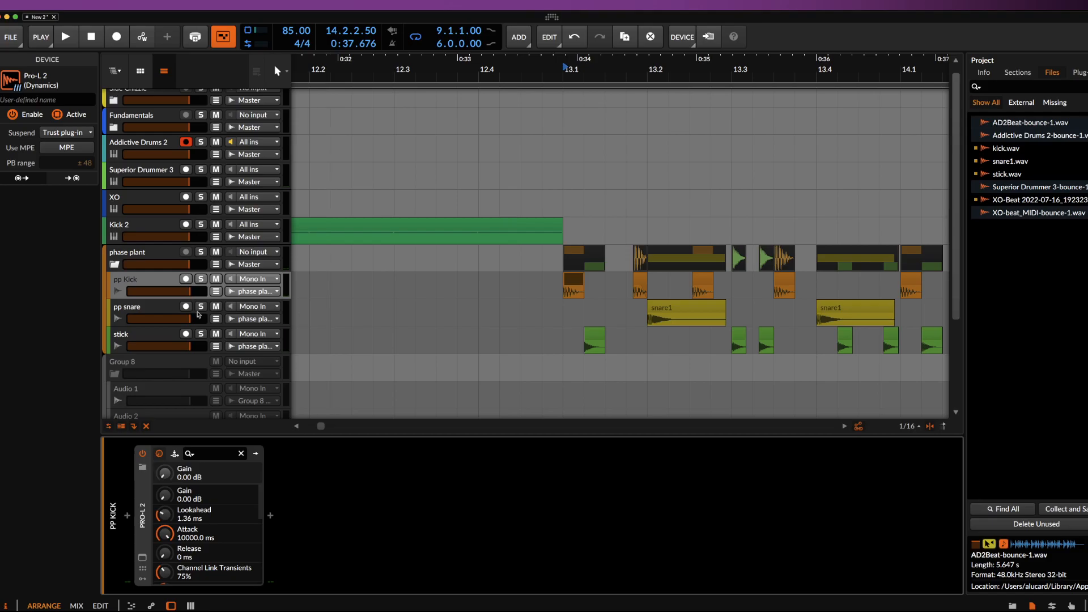
Solo the pp snare track and play it from bar 13 with its Pro-L 2 limiter open, closing the limiter when finished.
click(155, 306)
click(220, 558)
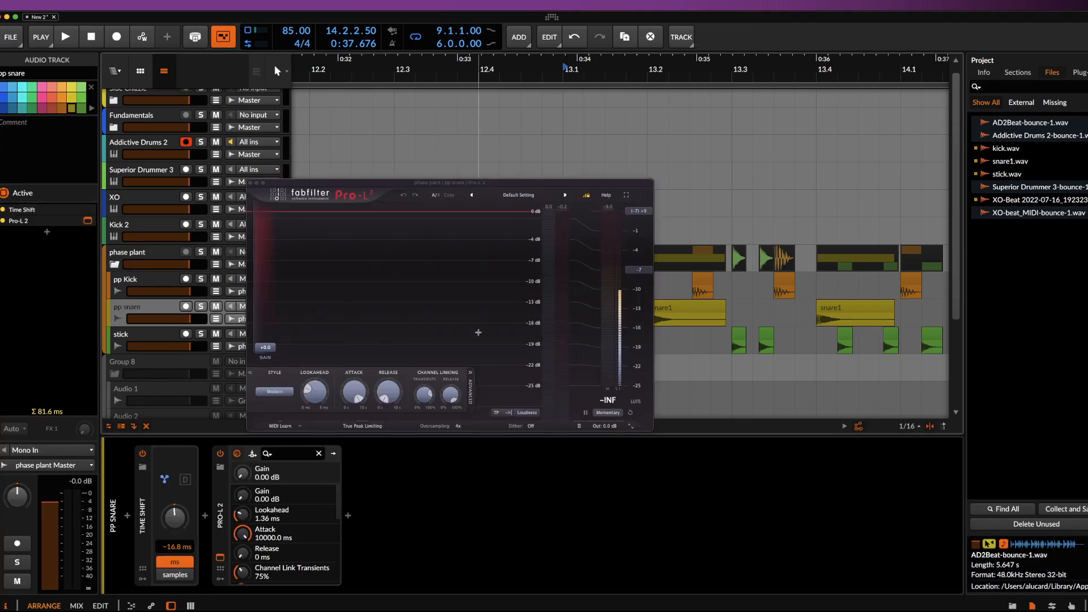
click(201, 306)
key(space)
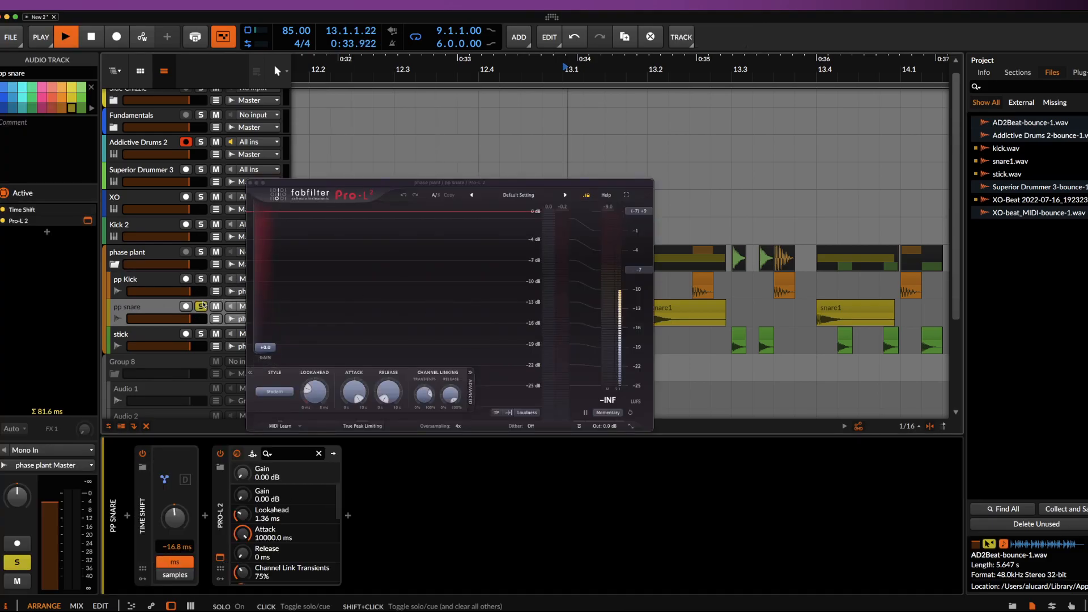
key(space)
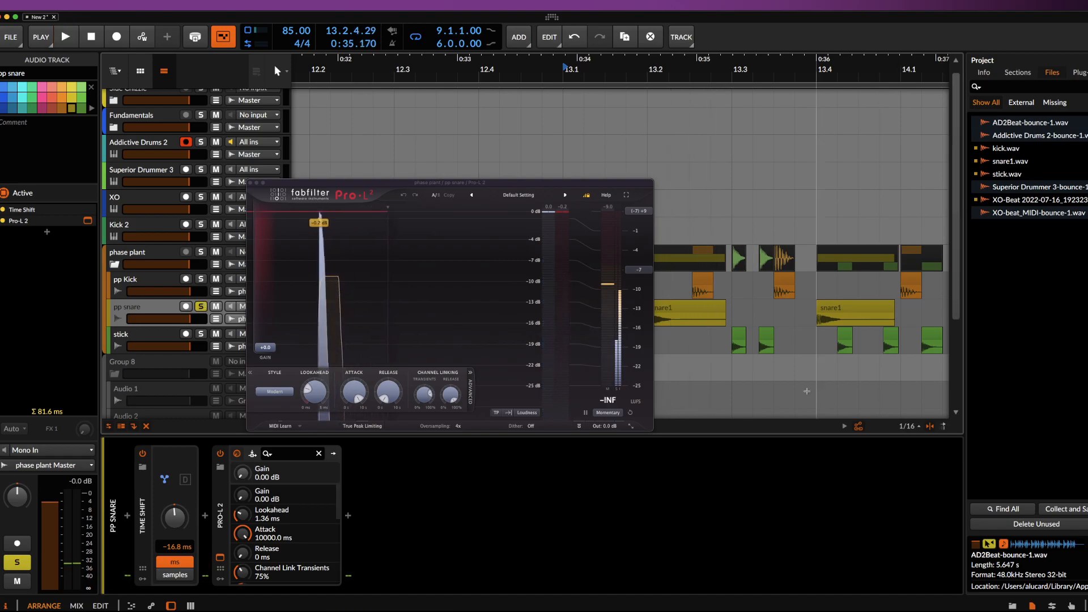
click(251, 183)
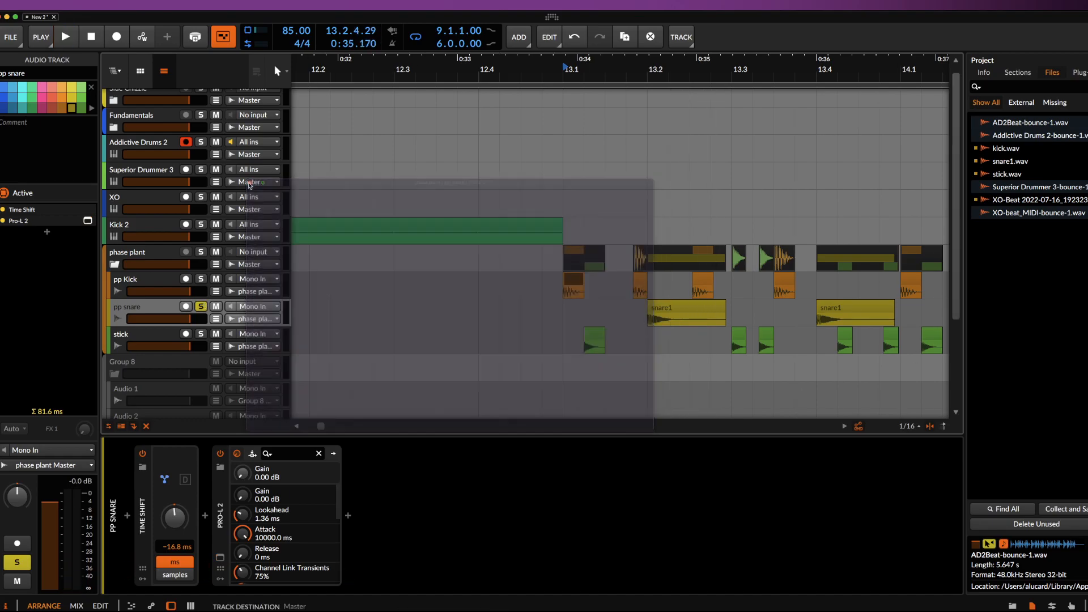
Return to the Addictive Drums 2 track's device chain, select Newfangled Saturate, and briefly open The Glue.
key(minus)
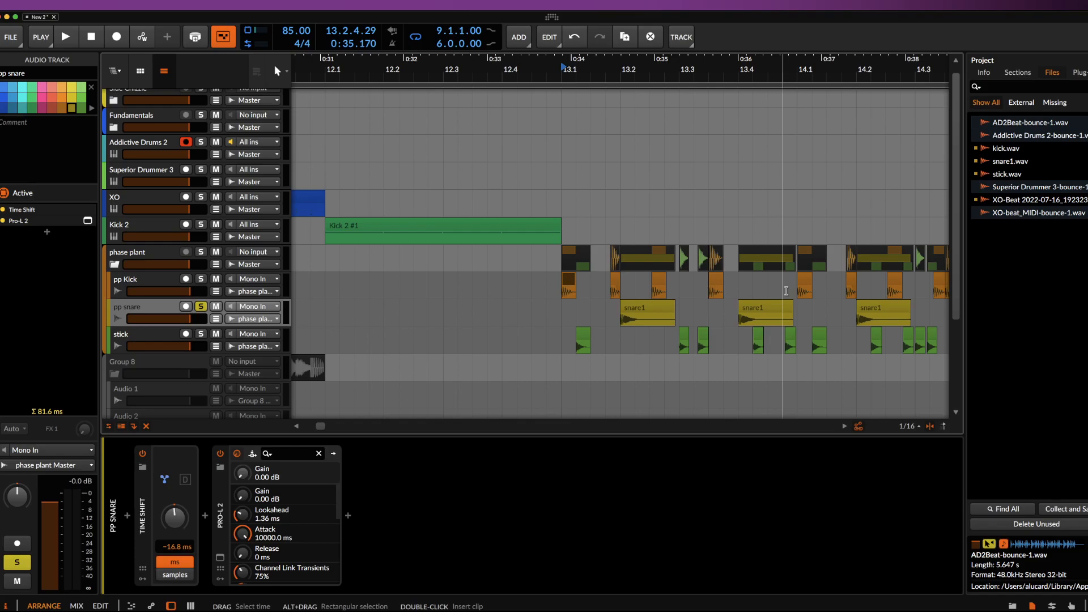
key(minus)
scroll(787, 291, left, 3)
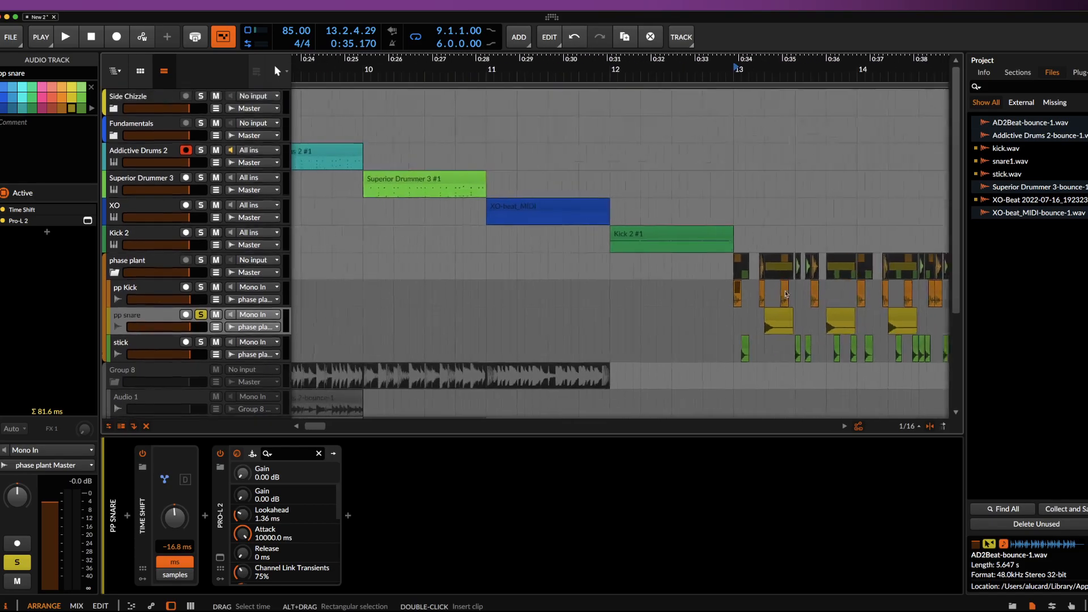
key(minus)
click(555, 148)
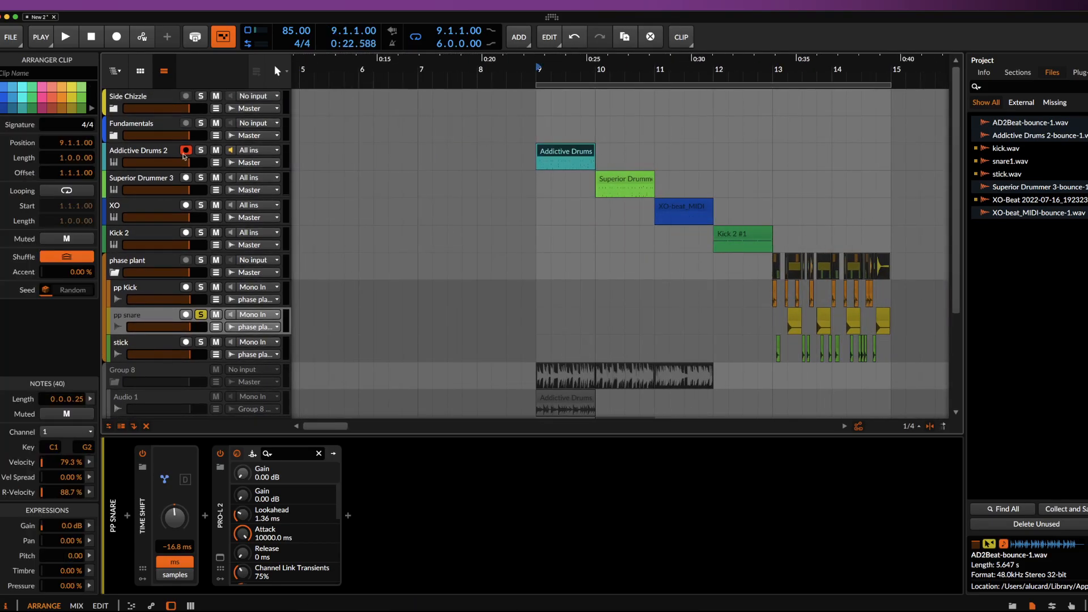
click(158, 153)
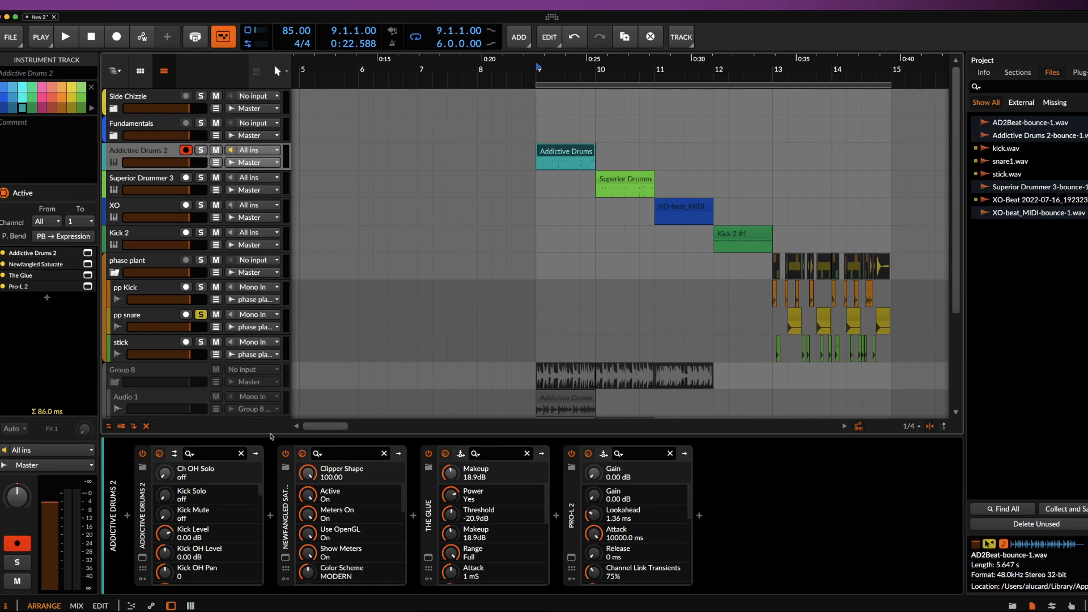
click(288, 509)
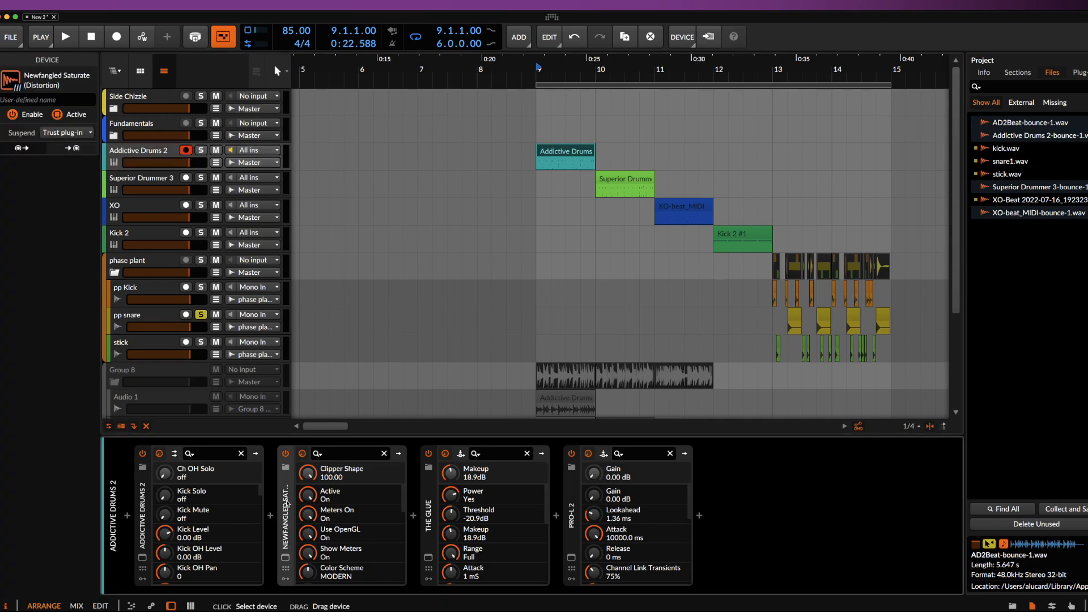
click(429, 558)
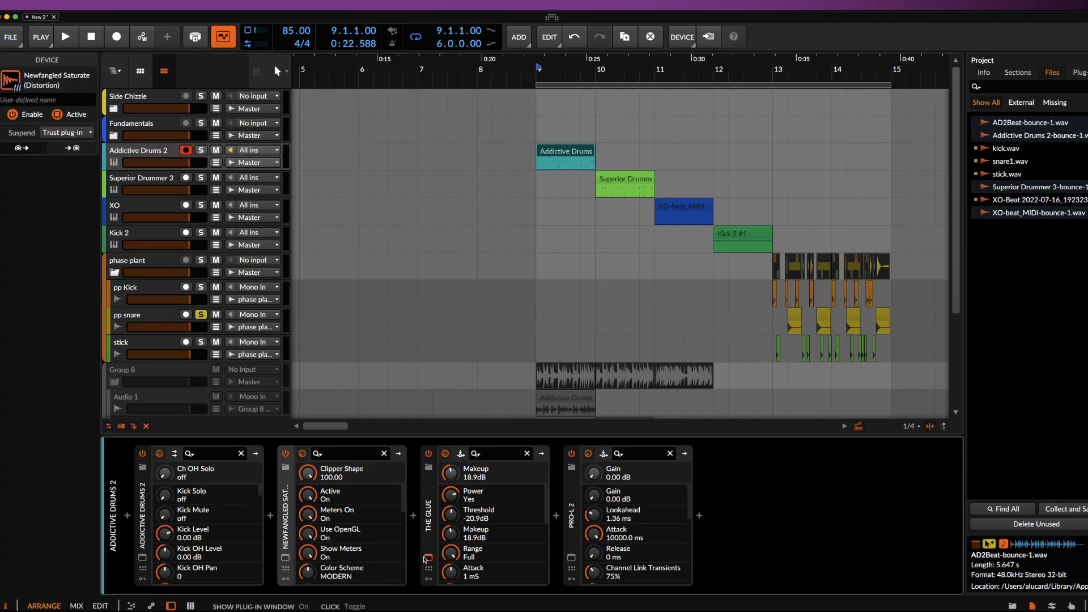
click(391, 164)
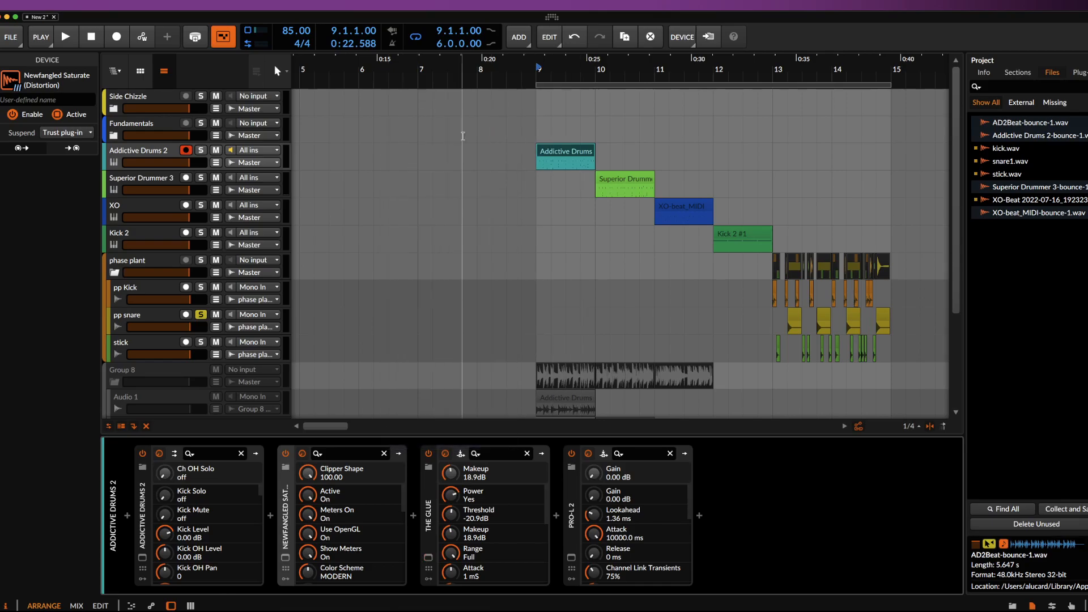
Review the drum clips from bar 9 onward, and show the Kick 2 track's device chain before reselecting the Addictive Drums 2 clip.
click(567, 156)
scroll(566, 155, down, 5)
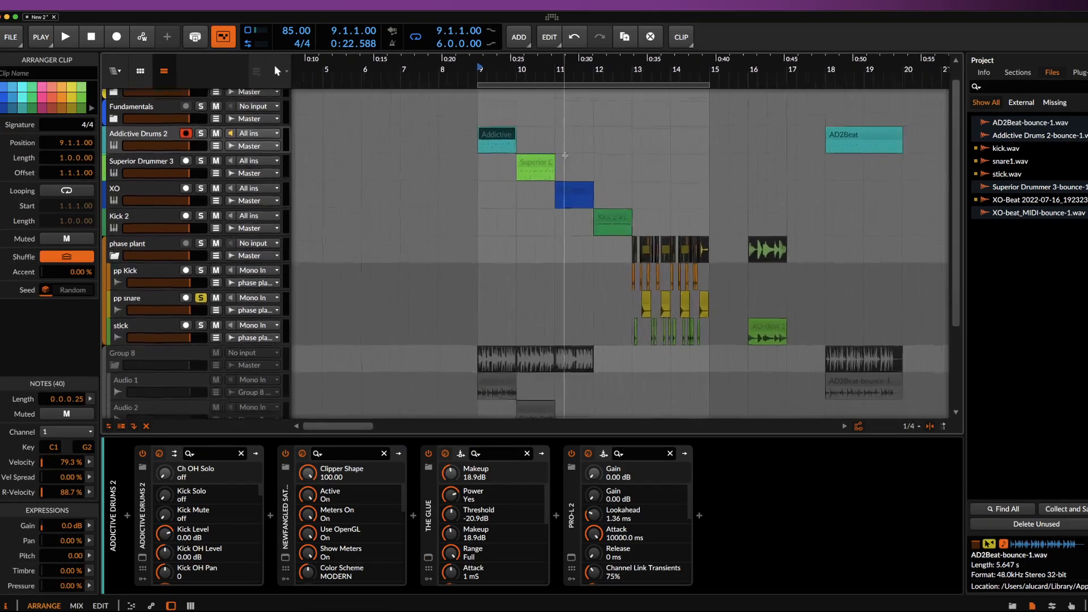
scroll(565, 155, up, 5)
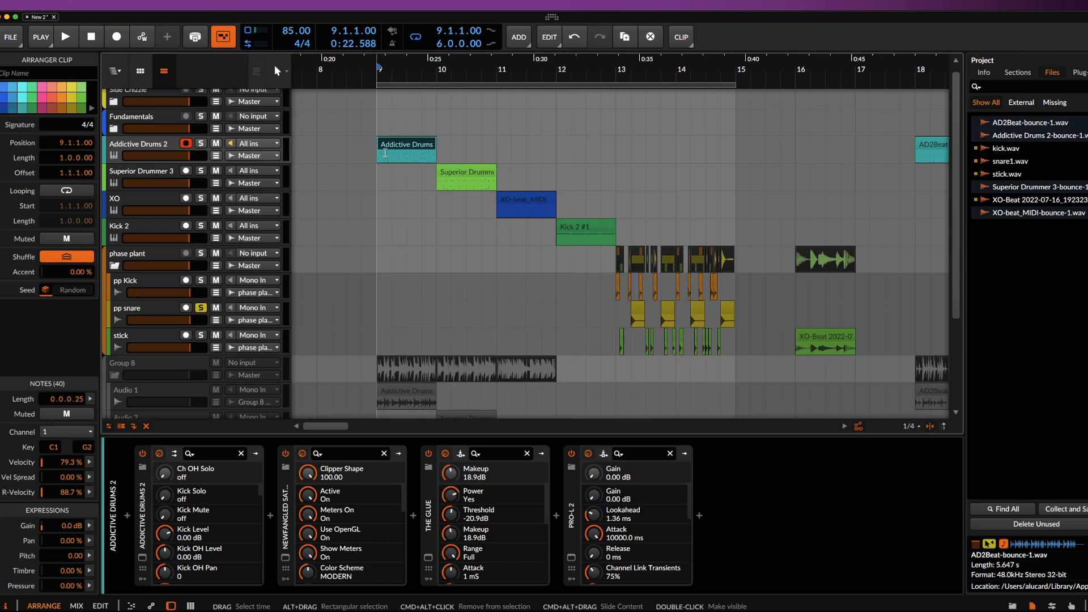
scroll(383, 146, up, 2)
scroll(384, 145, up, 1)
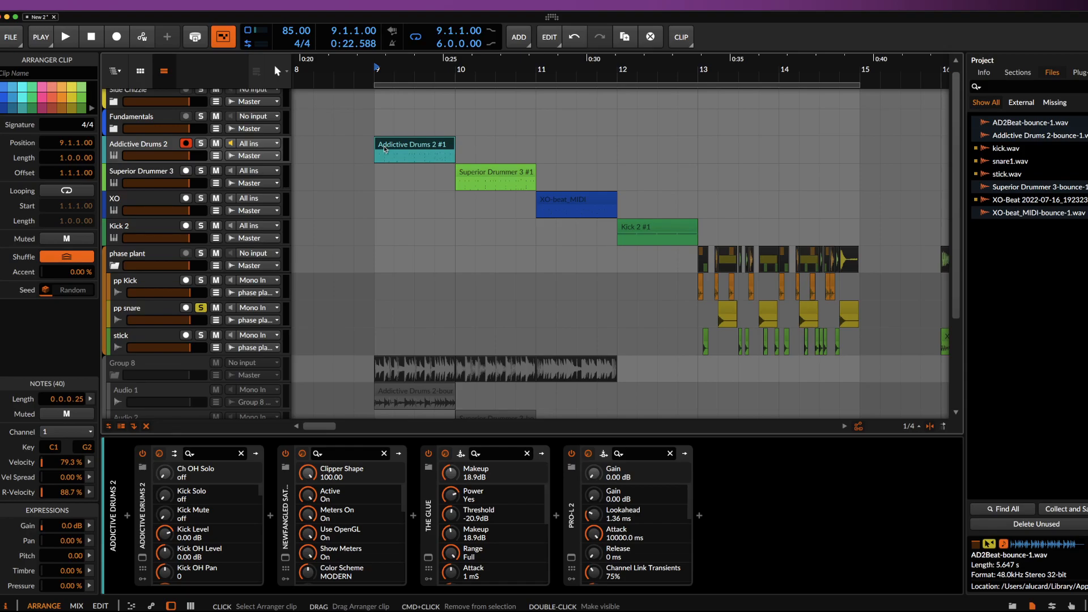
click(140, 224)
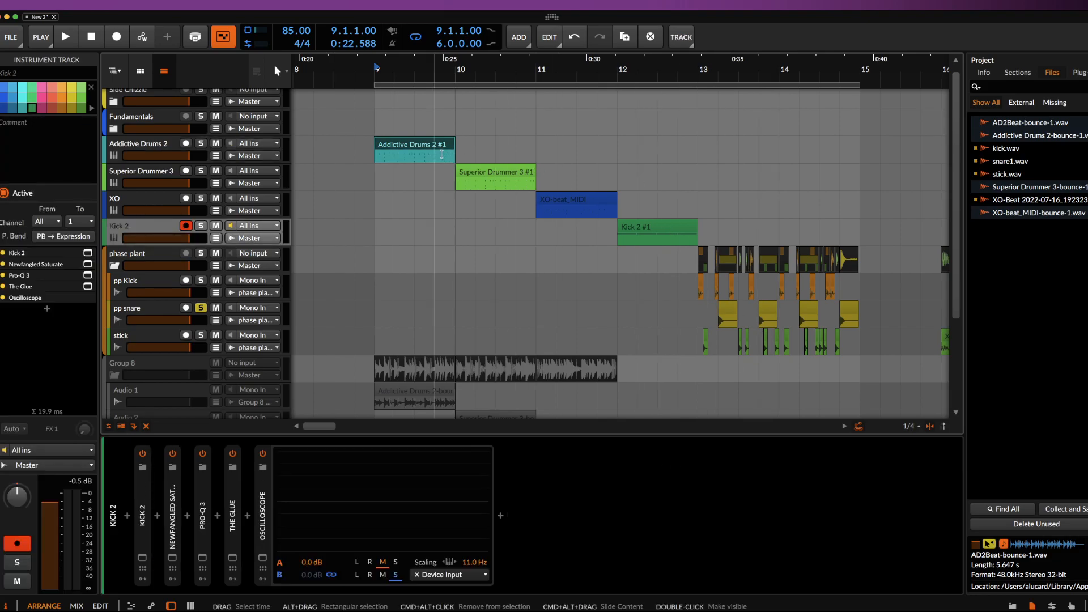
click(421, 146)
scroll(422, 146, down, 1)
scroll(421, 146, up, 3)
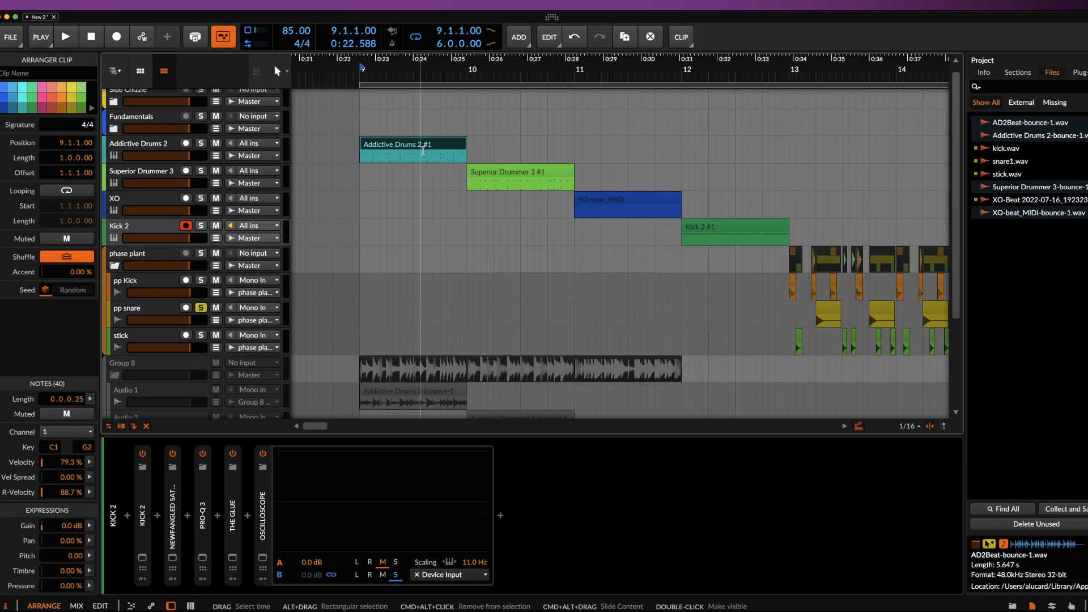
Step through the Superior Drummer 3, XO and Kick 2 clips, and inspect the Kick 2 synth's window before closing it.
click(483, 170)
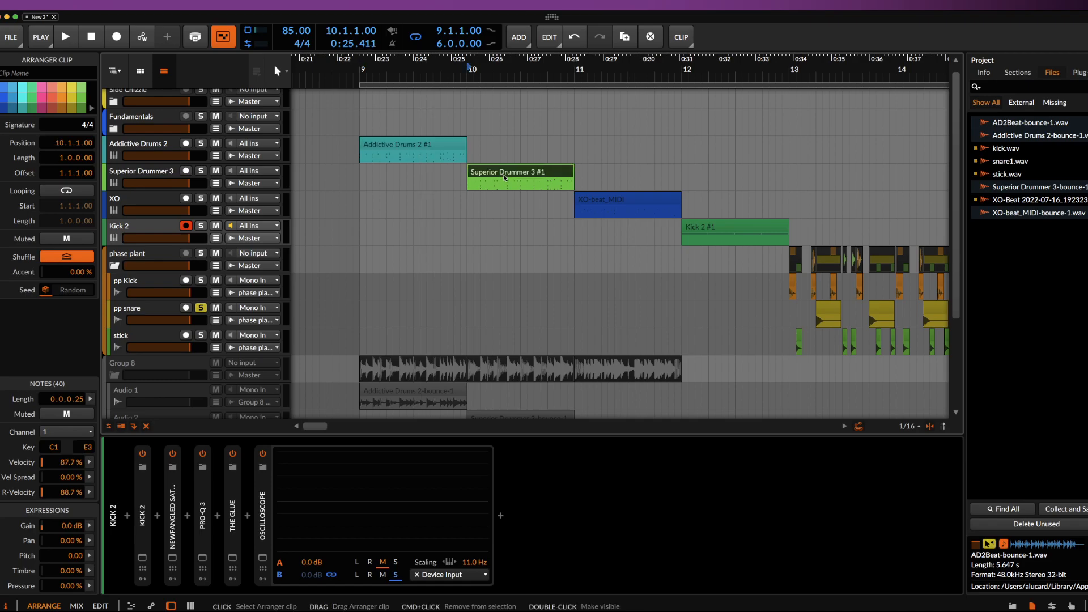
click(615, 201)
click(704, 228)
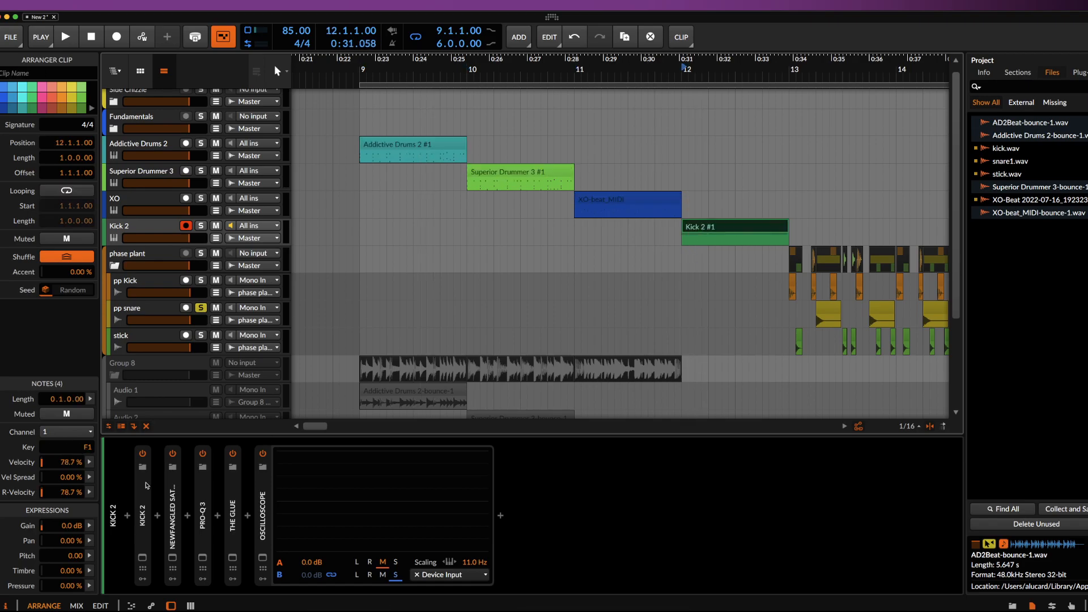
click(142, 522)
click(143, 558)
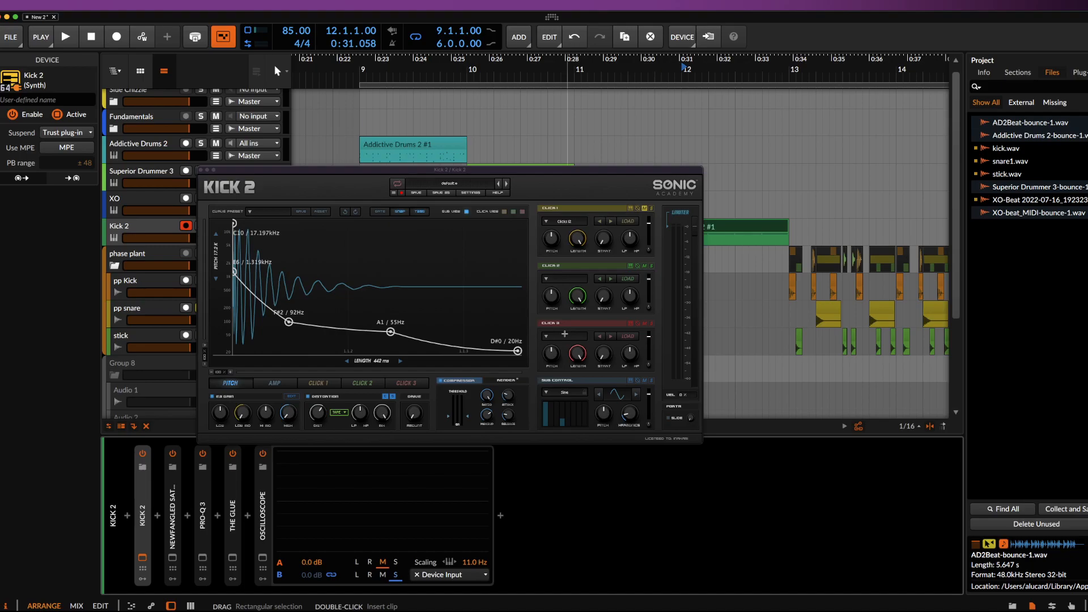
click(200, 172)
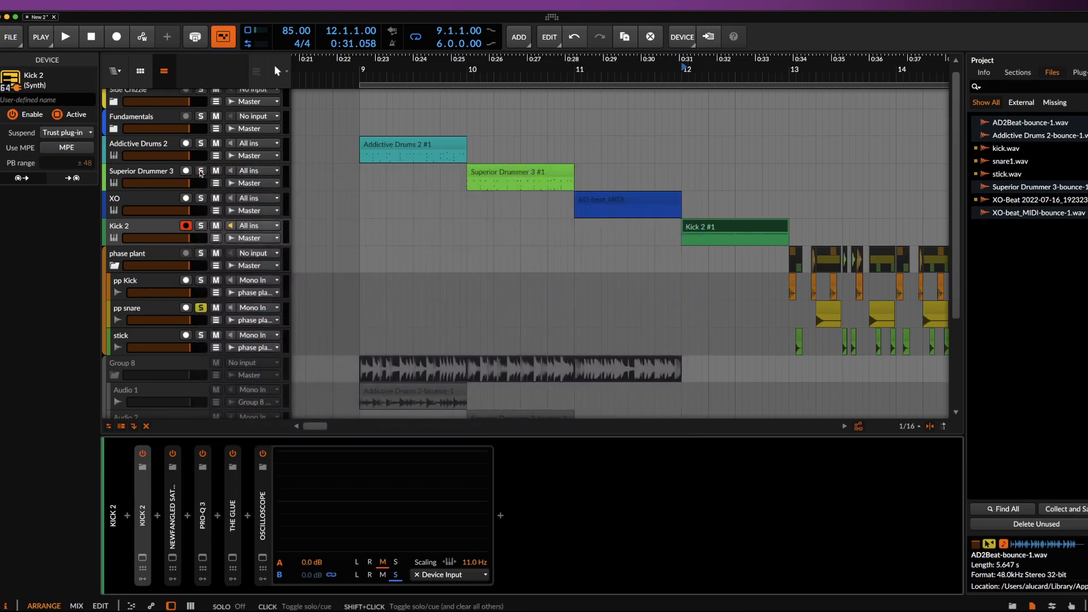
Deactivate the Kick 2 track, and select the Addictive Drums 2, Superior Drummer 3 and XO clips in turn.
click(176, 230)
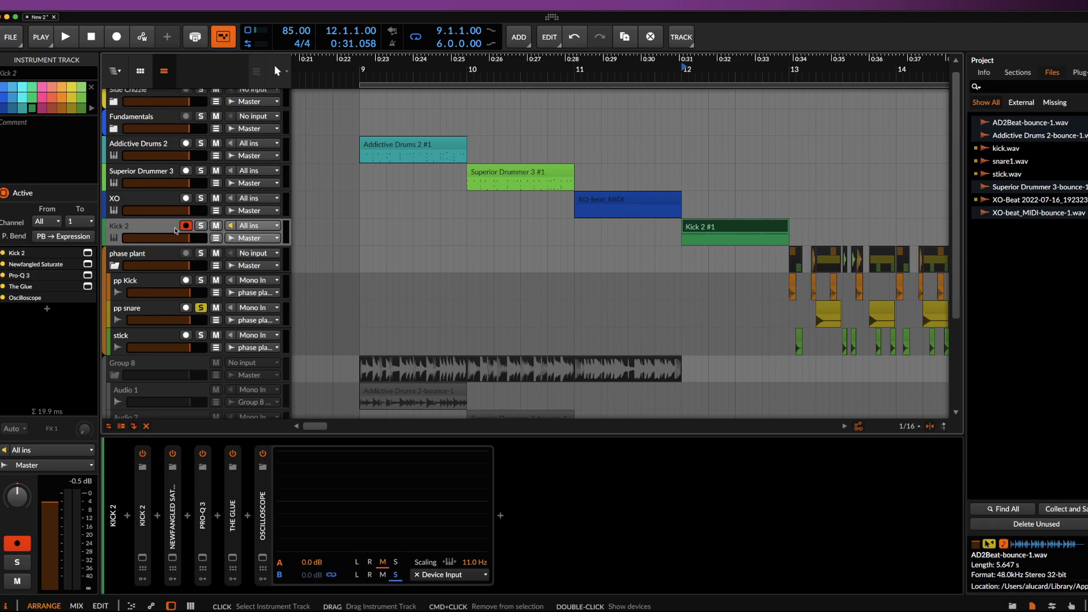
key(alt+a)
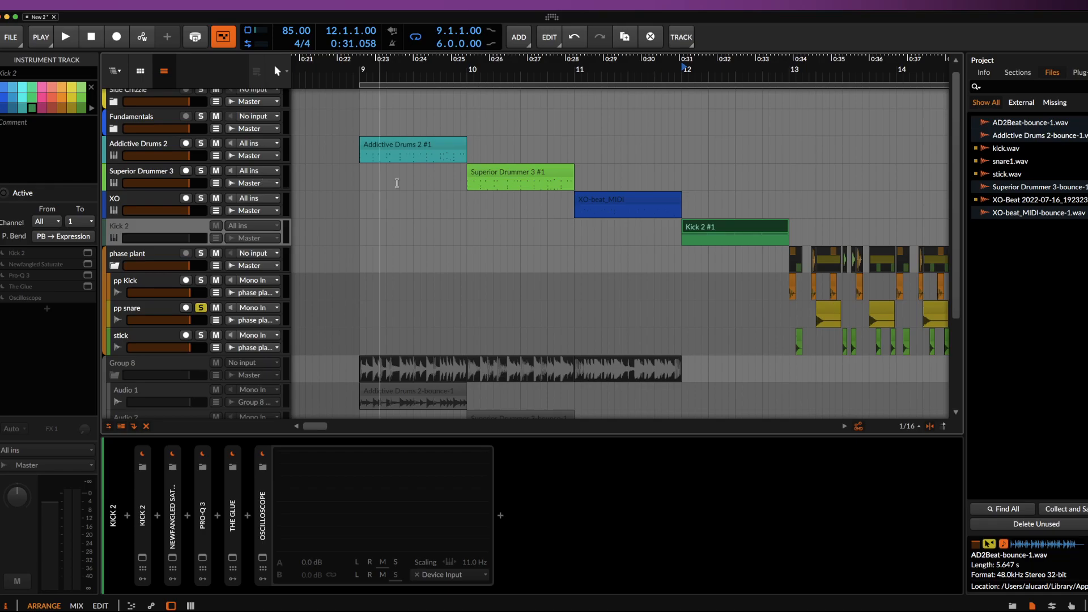
click(431, 147)
click(508, 175)
click(631, 201)
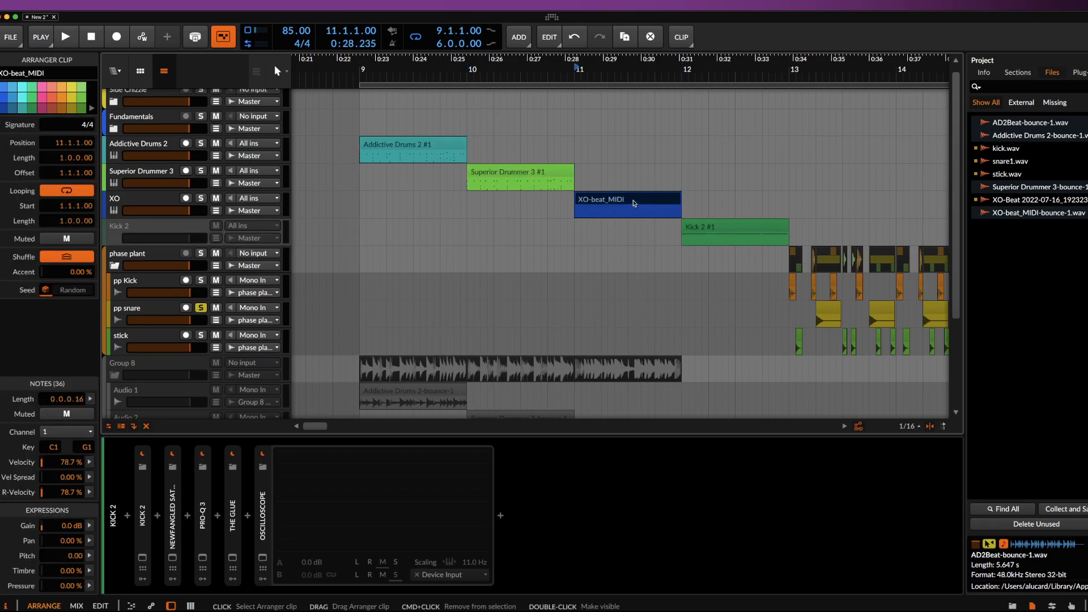
Open the Addictive Drums 2 instrument from its track and examine the snare and hi-hat channel settings.
click(162, 144)
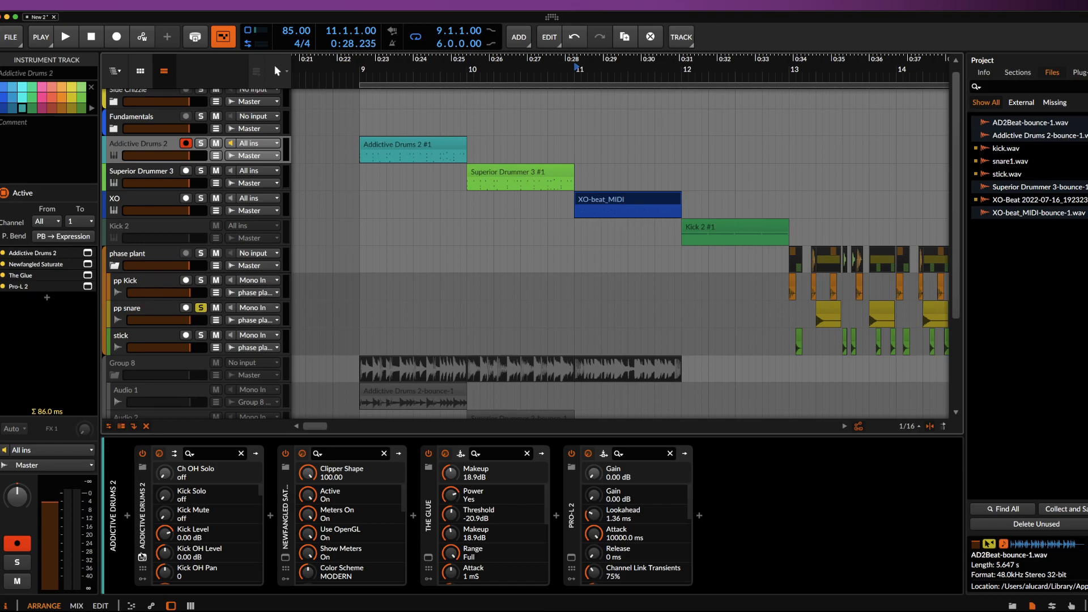
click(143, 557)
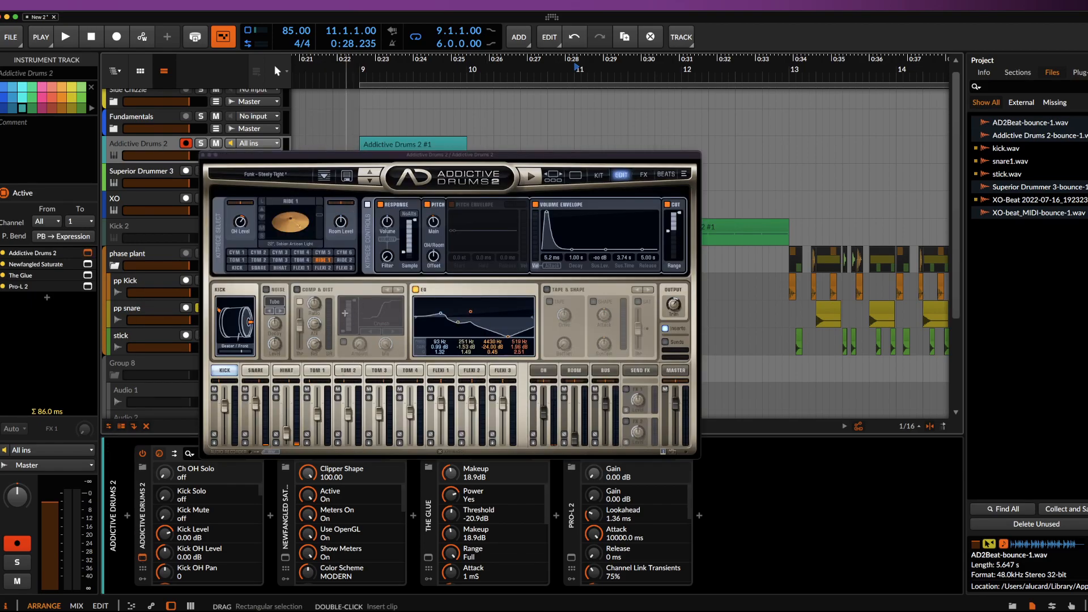
click(255, 370)
click(287, 370)
click(255, 371)
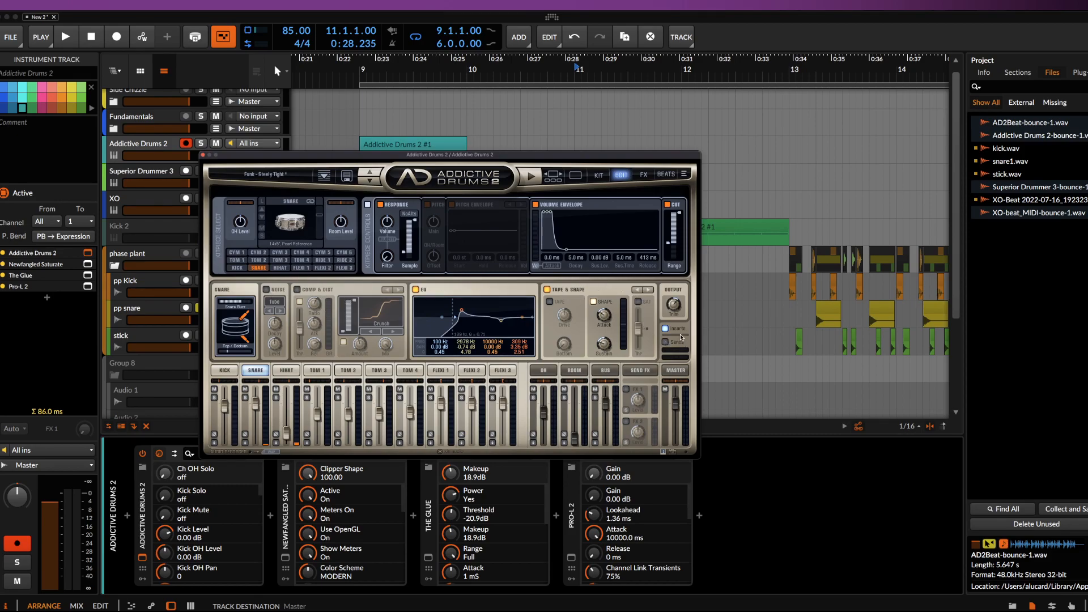
Show the Send FX section, enable both Delerb effects and switch them off again, and close the Addictive Drums 2 window.
click(641, 370)
click(218, 203)
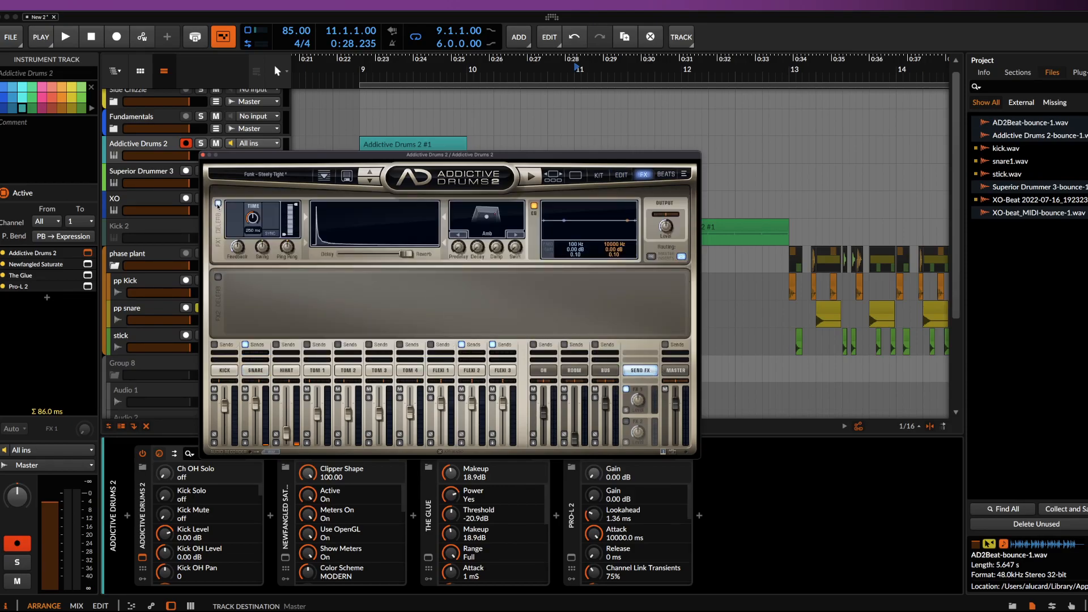
click(218, 277)
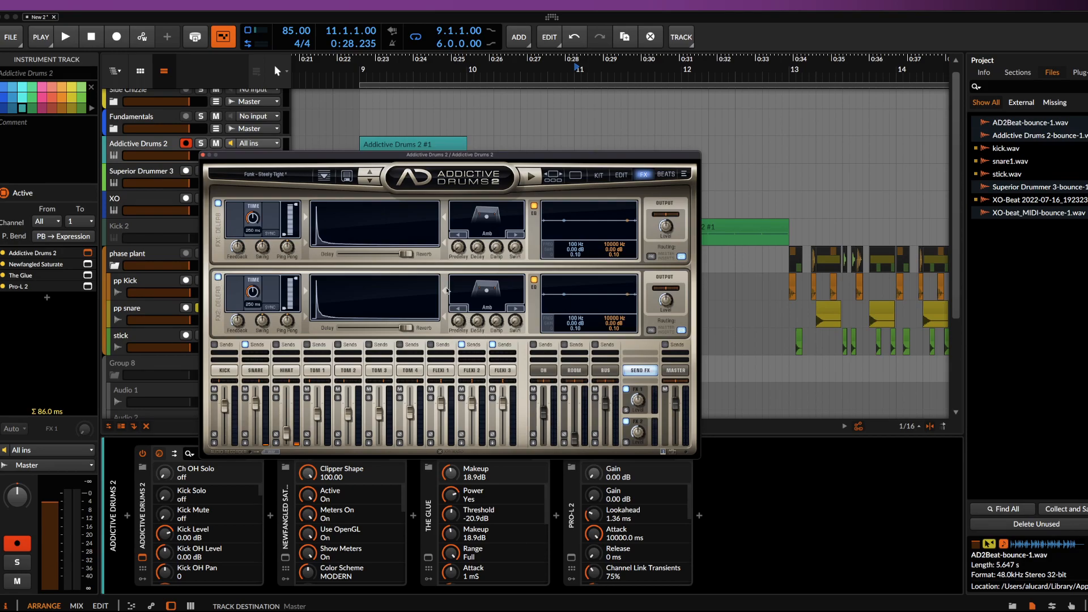
click(218, 203)
click(218, 278)
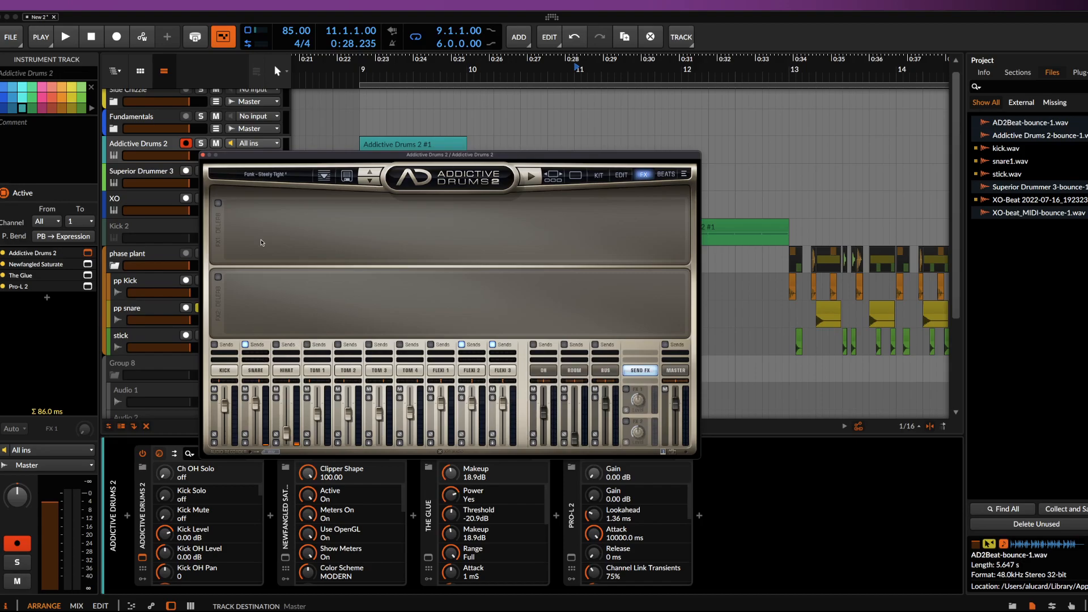
click(202, 156)
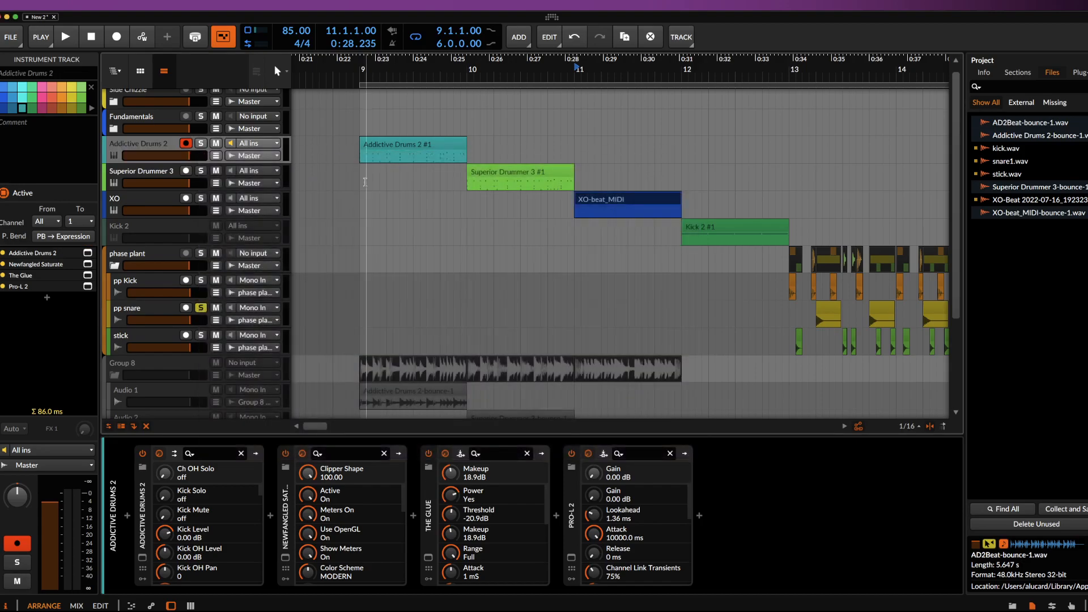
Loop and play the Addictive Drums 2 clip at bar 9, soloing its track and removing the pp snare solo.
click(376, 145)
key(super+l)
key(space)
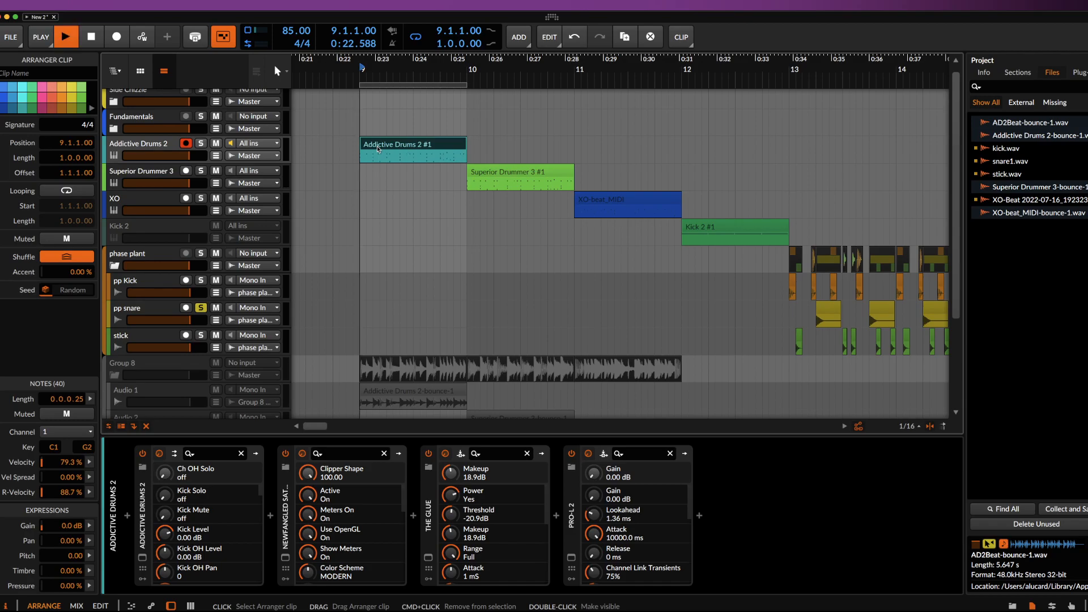
click(200, 142)
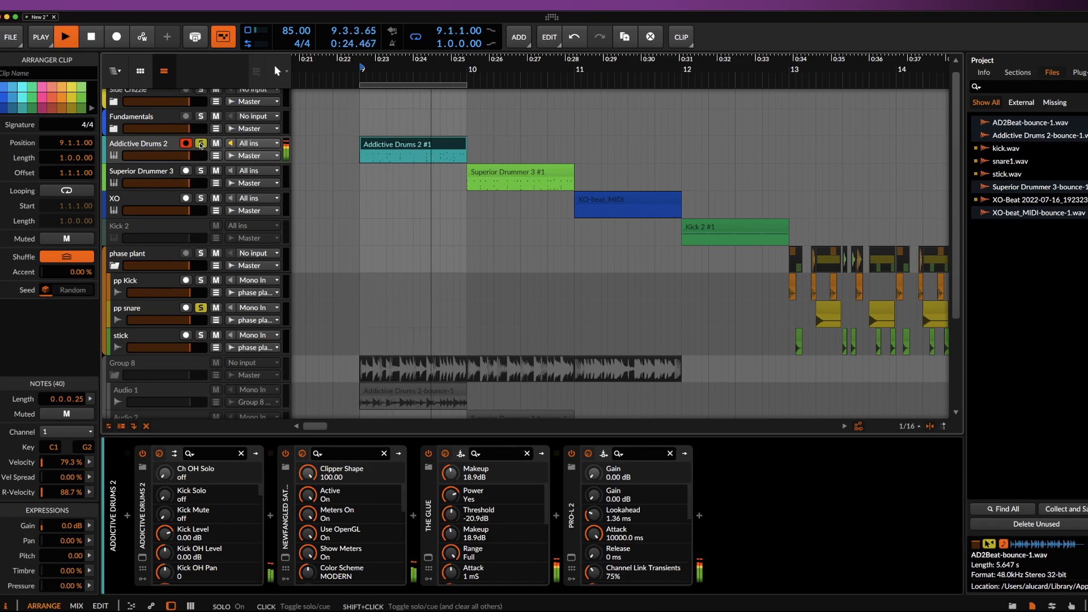
click(201, 308)
Bypass Newfangled Saturate and The Glue, and raise the Addictive Drums 2 track's Pro-L 2 gain to about +11.1 dB during playback.
click(285, 453)
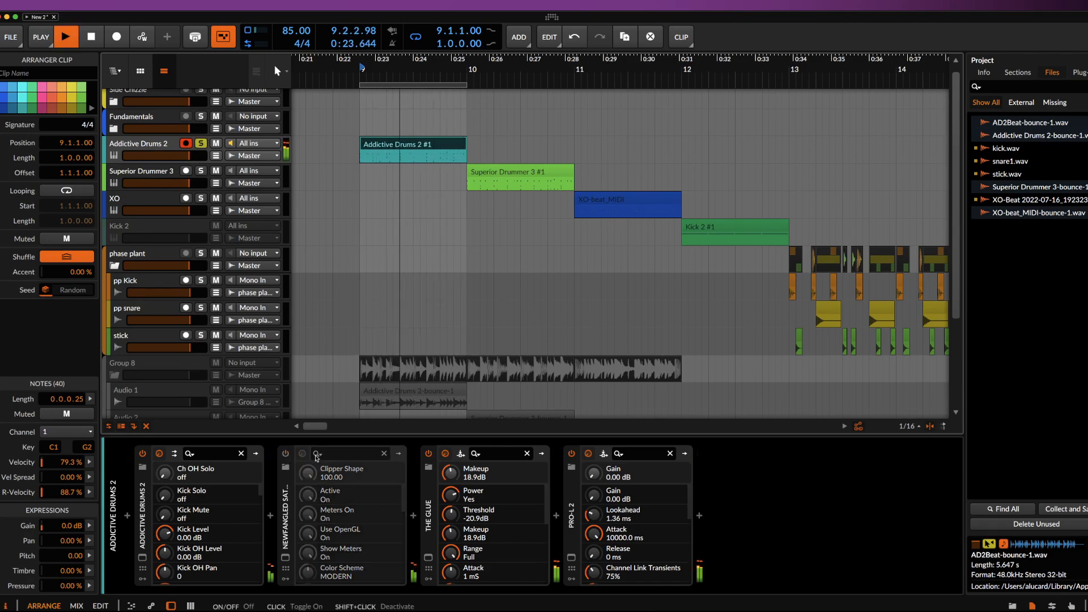
click(436, 454)
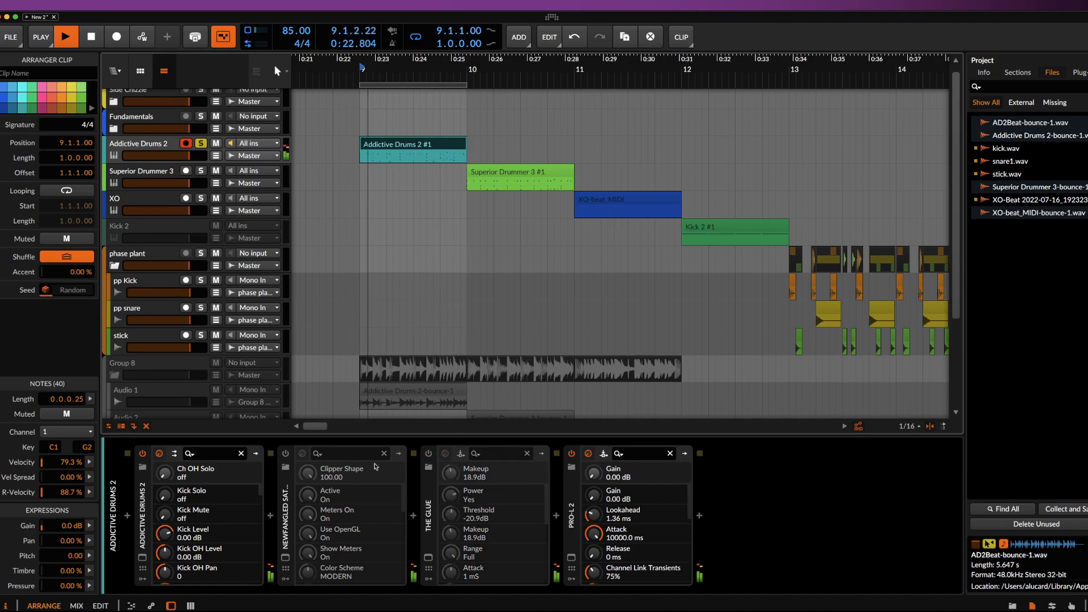
click(571, 558)
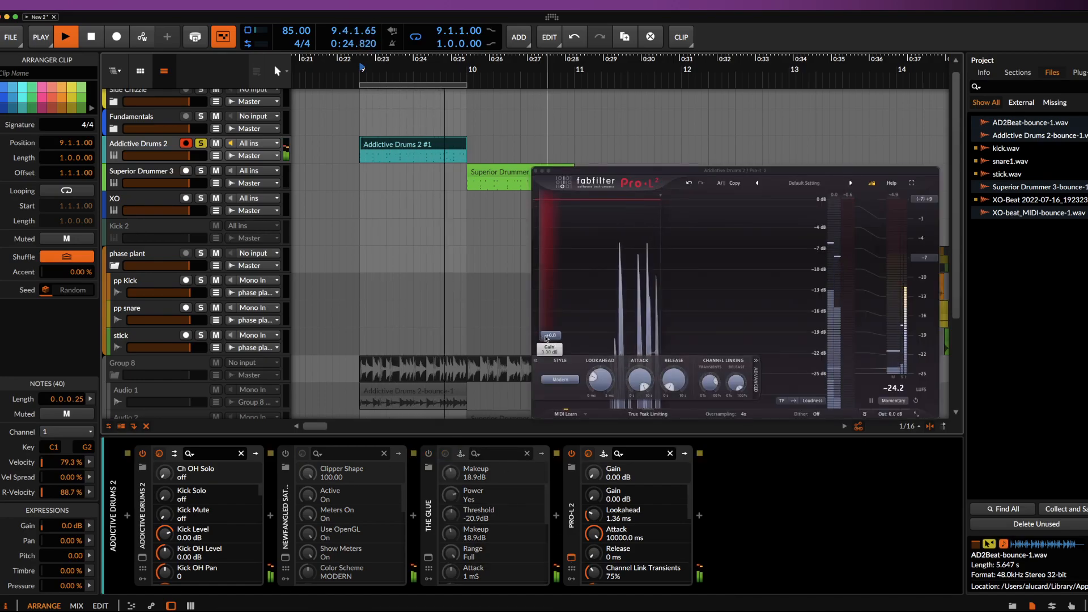
drag(551, 340, 551, 285)
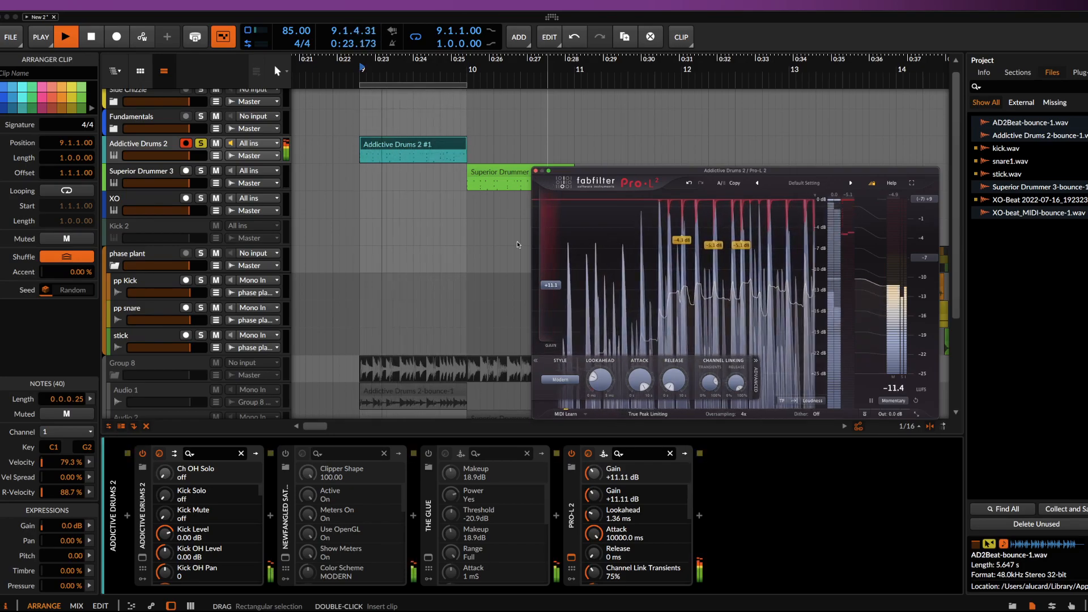
key(space)
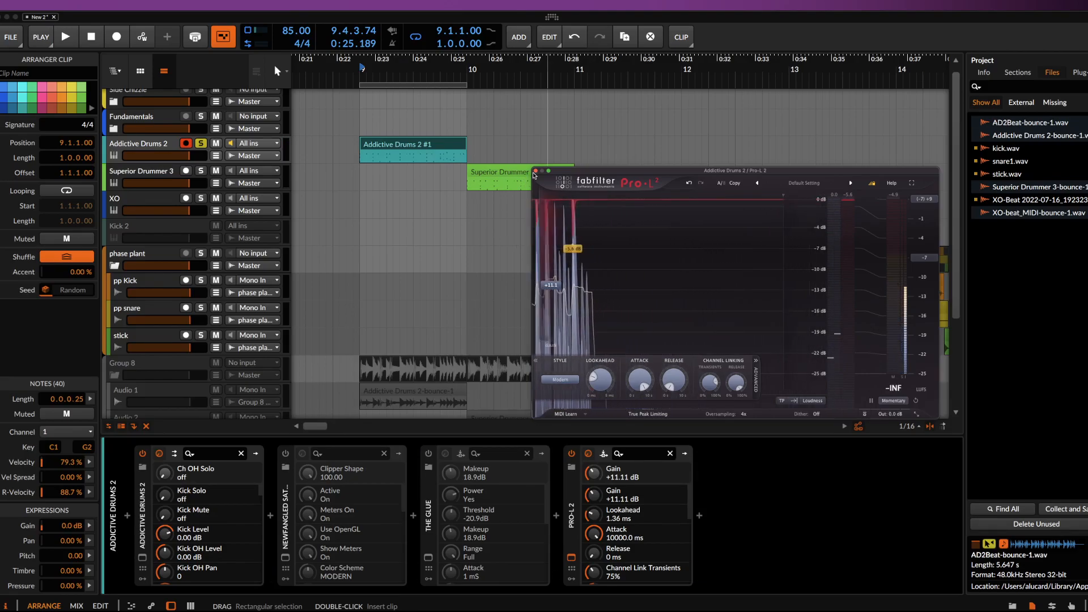
click(537, 170)
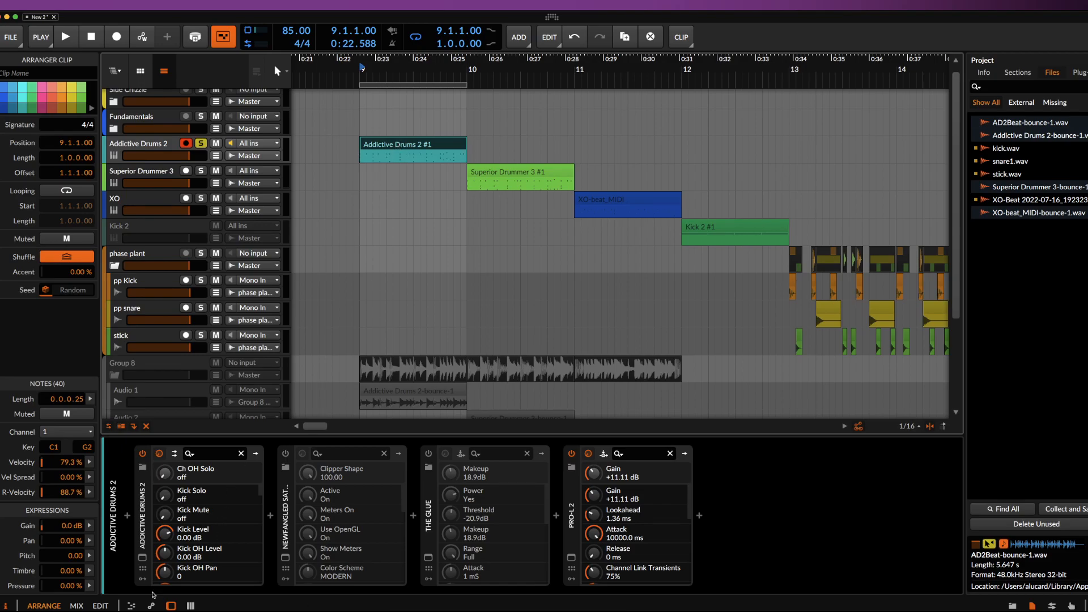
Reopen Addictive Drums 2, review its Send FX and kick channel settings, and close the window.
click(142, 558)
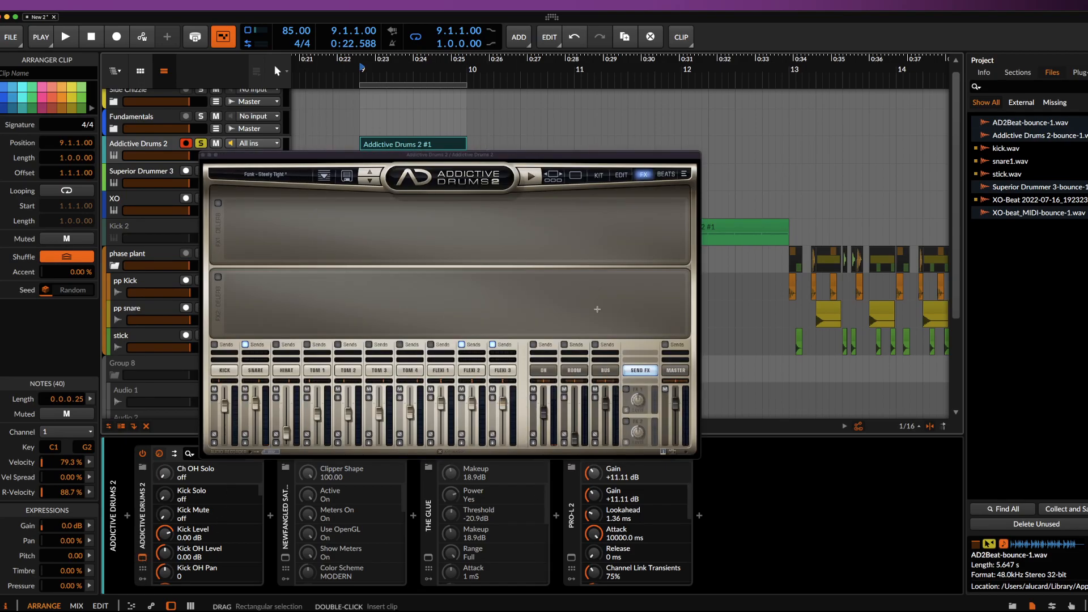
click(639, 376)
click(225, 370)
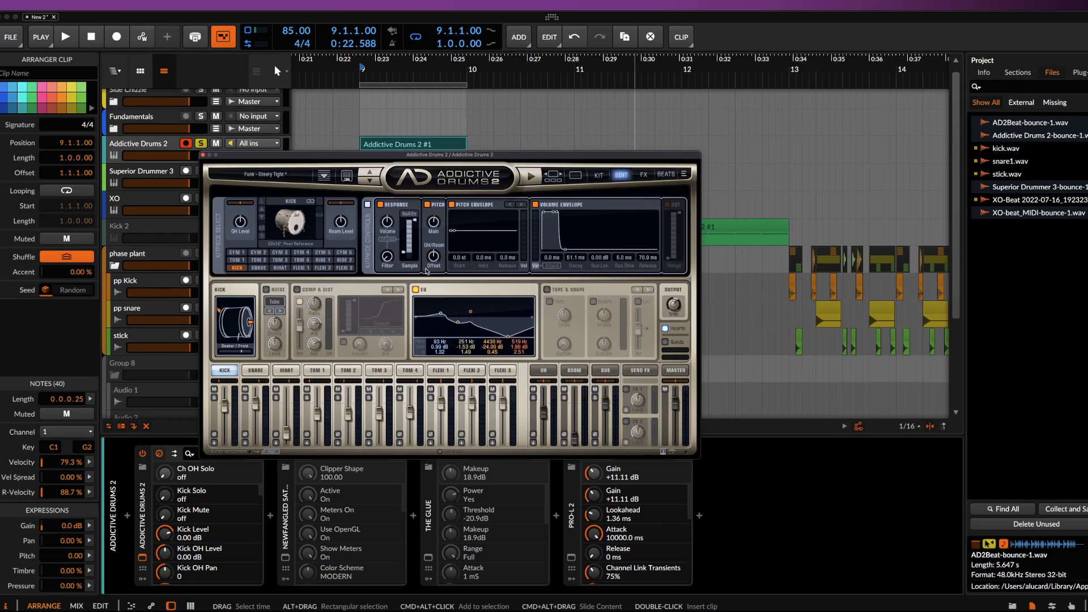
click(204, 155)
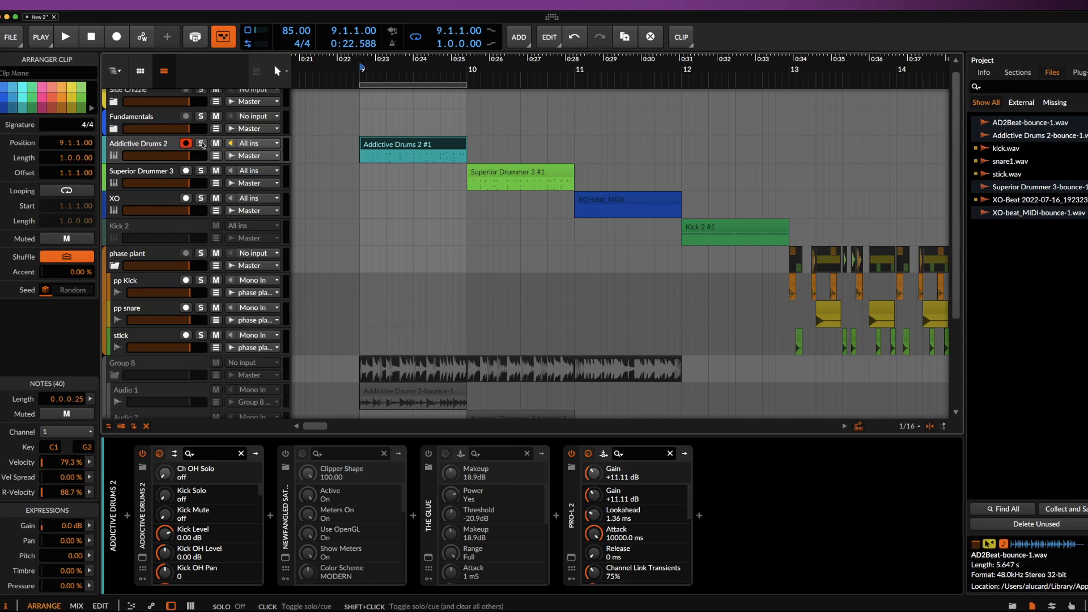
Show the Superior Drummer 3 track's device chain and set the loop to its clip at bar 10.
click(170, 177)
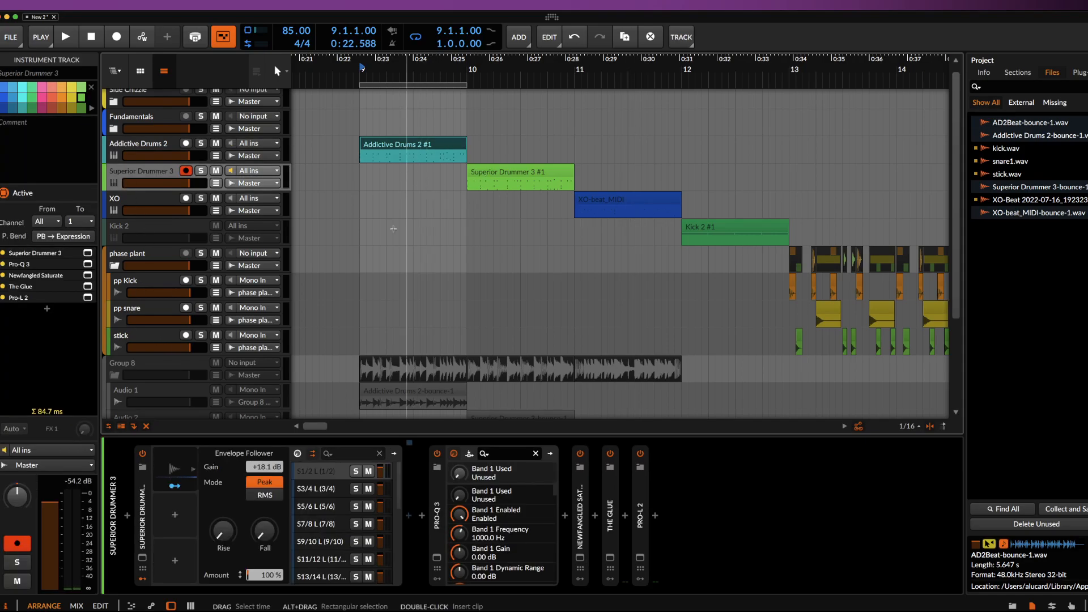
click(521, 172)
key(super+l)
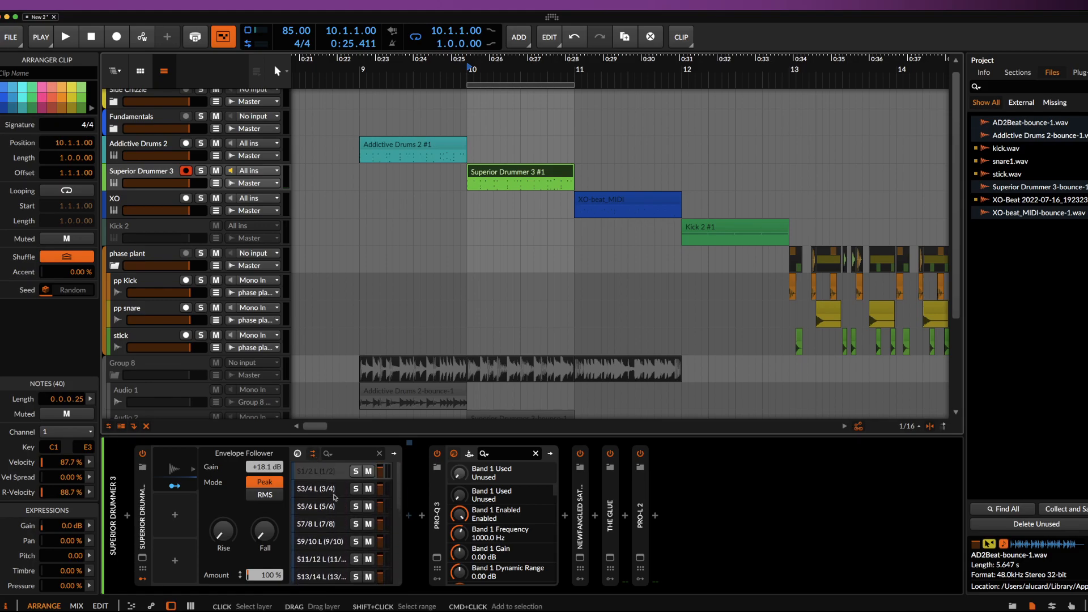
Go through Superior Drummer 3's output layers from S1/2 to S7/8, and switch the device to its parameter view.
click(297, 473)
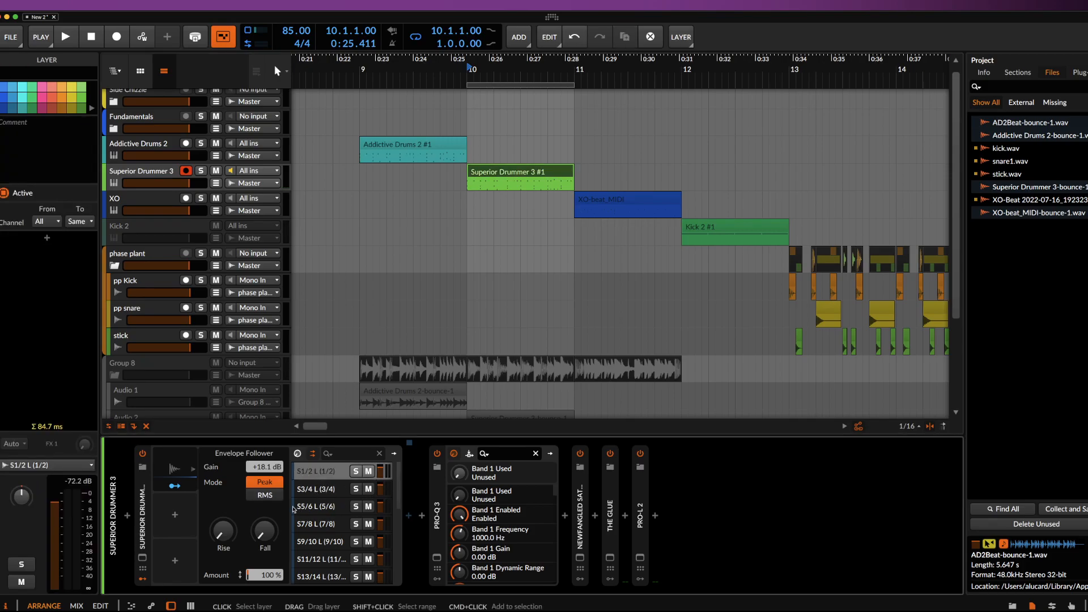
click(320, 491)
click(319, 503)
click(318, 526)
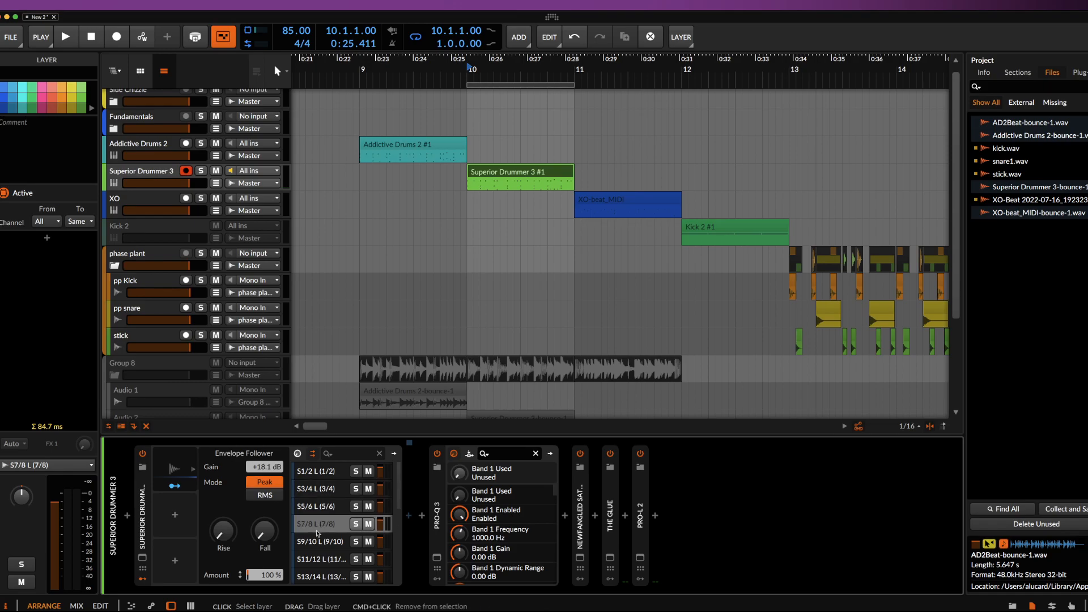
click(298, 454)
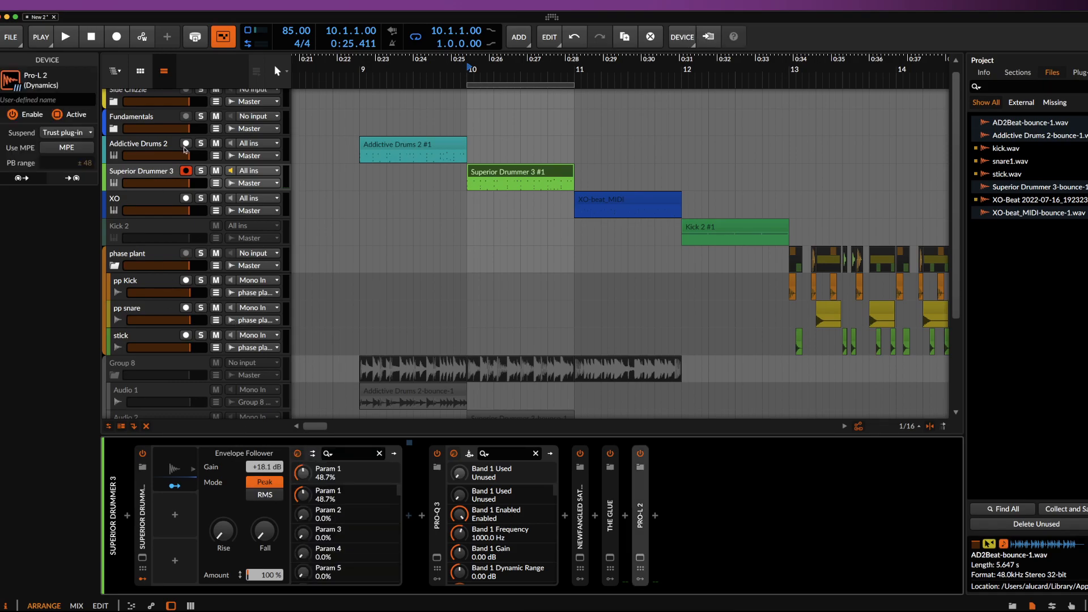
Show the Addictive Drums 2 device chain, and check the XO plug-in's multi-out chain selector.
click(159, 140)
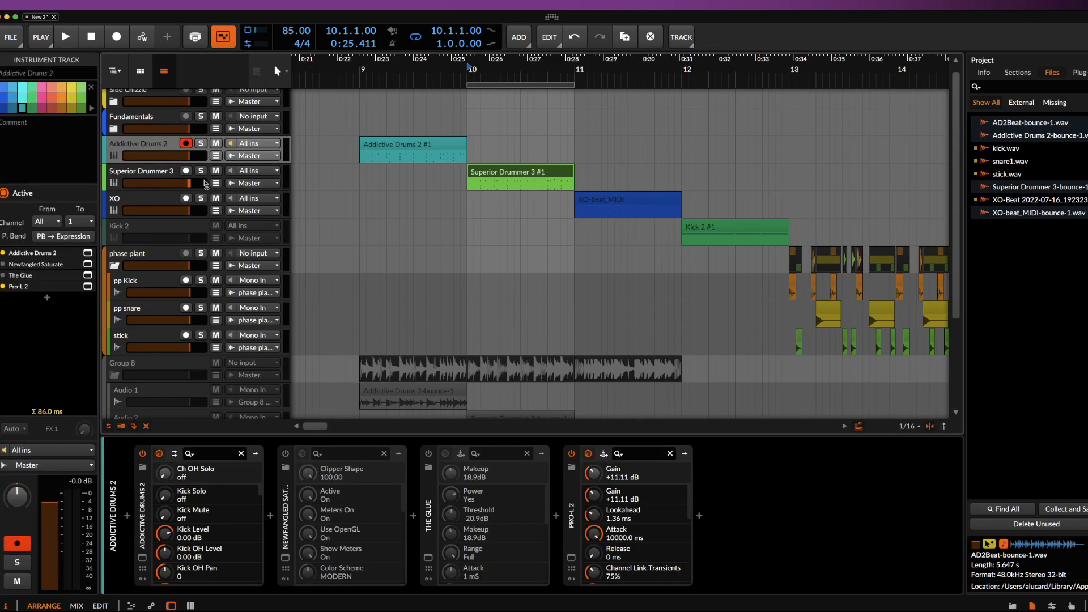
click(145, 204)
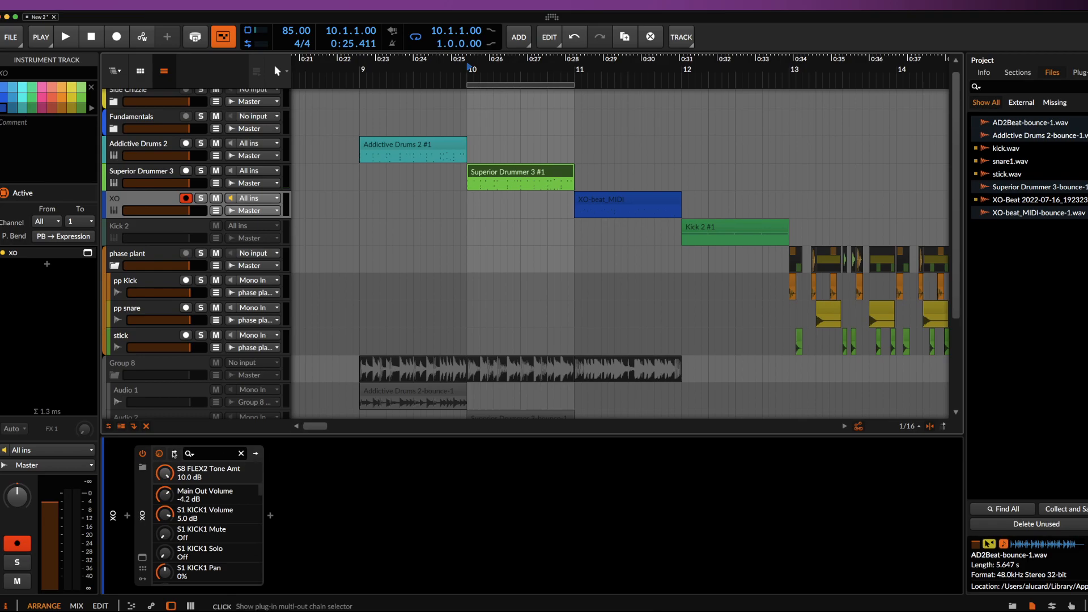
click(174, 454)
click(174, 456)
Return to the Addictive Drums 2 track and its clip, and show the Superior Drummer 3 device chain.
click(151, 150)
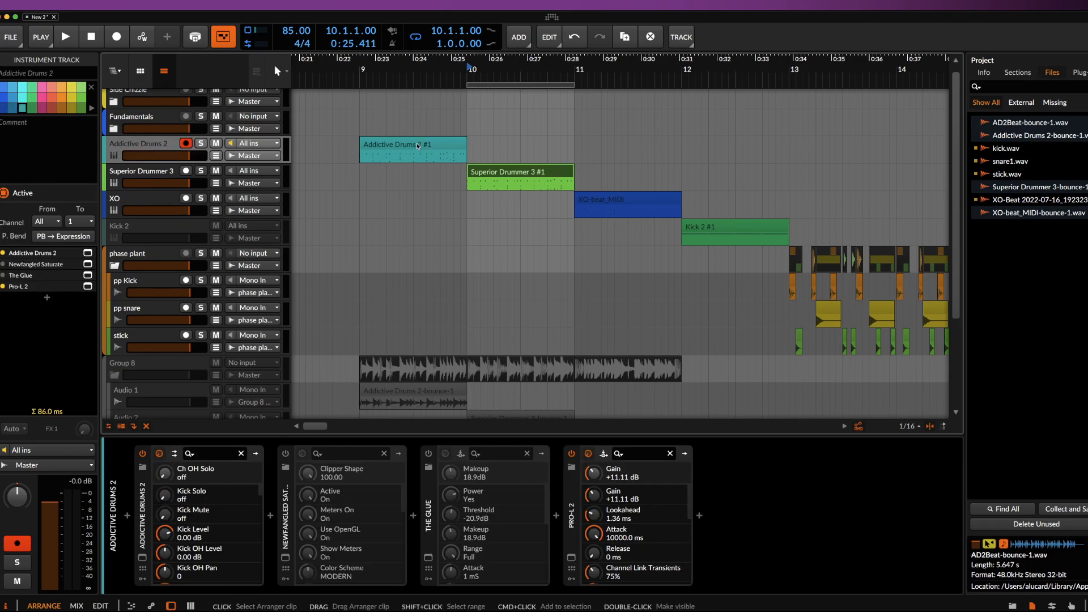
click(383, 169)
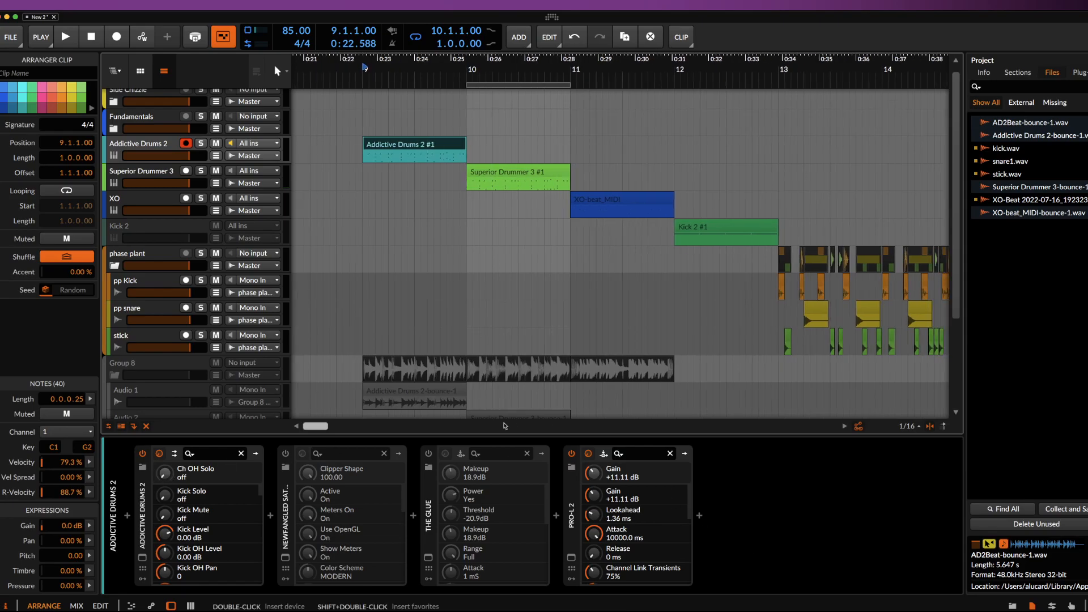
click(151, 178)
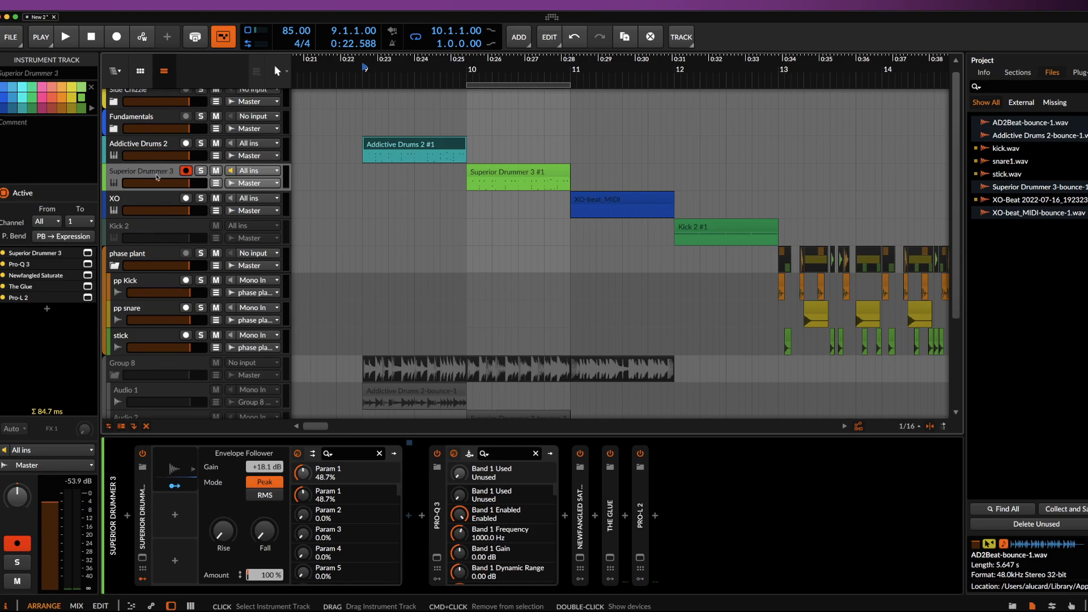
Bypass the effects after Superior Drummer 3, solo its track, and play its clip at bar 10.
click(438, 453)
click(580, 455)
click(640, 453)
click(201, 170)
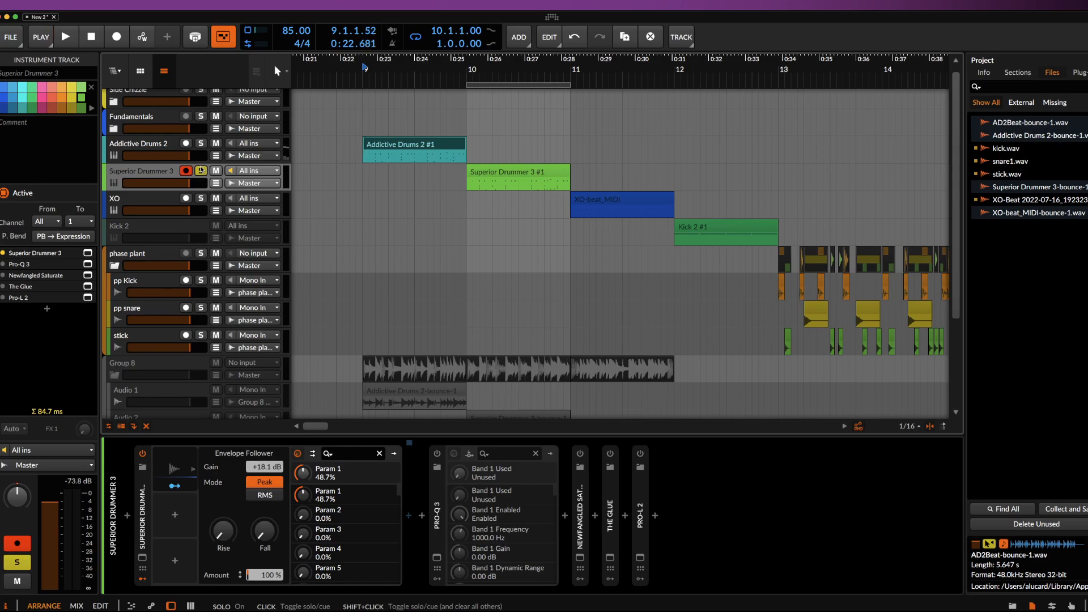
click(479, 176)
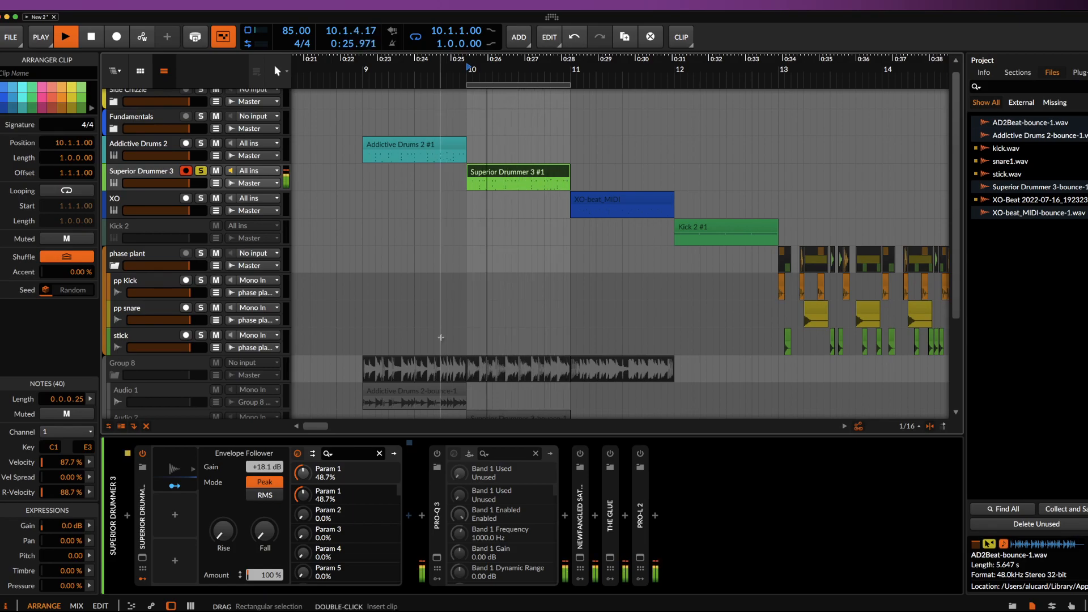
Show the Superior Drummer 3 mixer and bypass the effects on the Kick, Snare, hats and Out 1/2 channels.
click(142, 557)
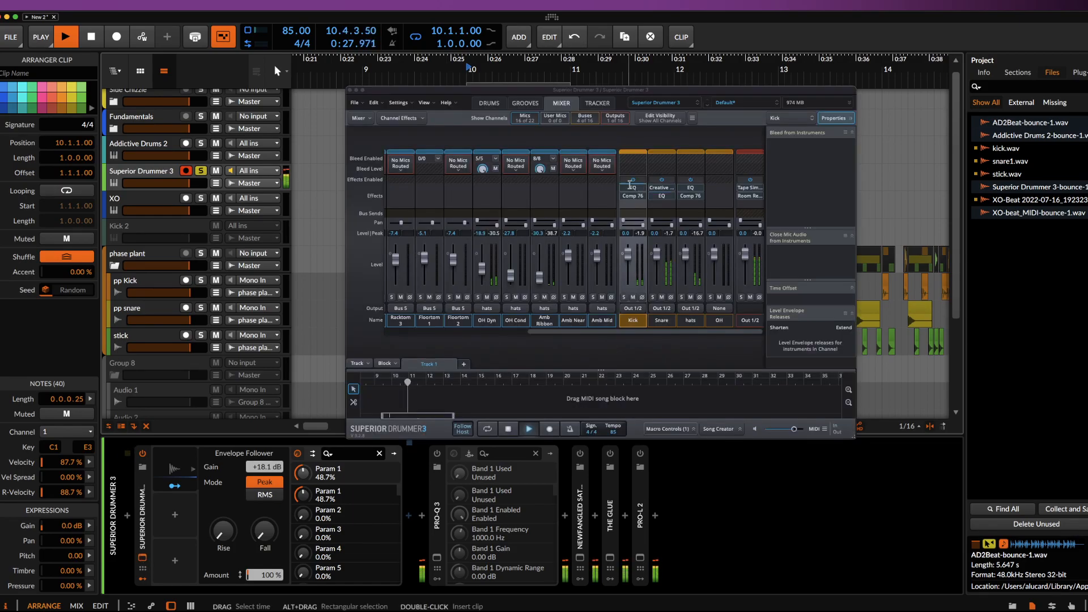
click(632, 180)
click(661, 179)
click(690, 180)
click(749, 180)
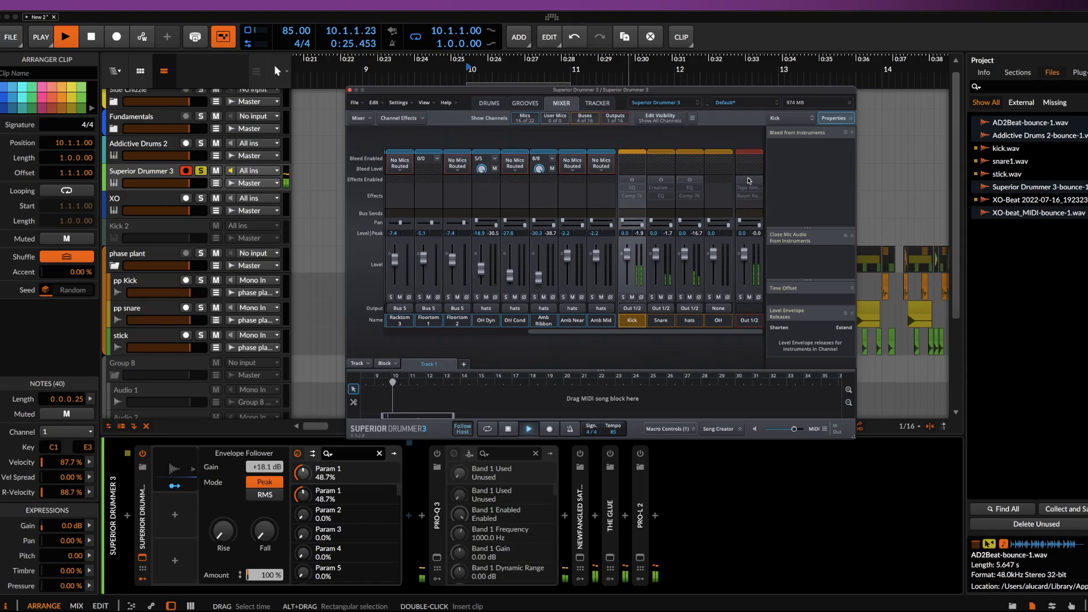
Re-enable the effects on the Out 1/2, hats, Snare and Kick channels, stop playback and close the plug-in window.
click(749, 180)
click(690, 180)
click(661, 180)
click(633, 179)
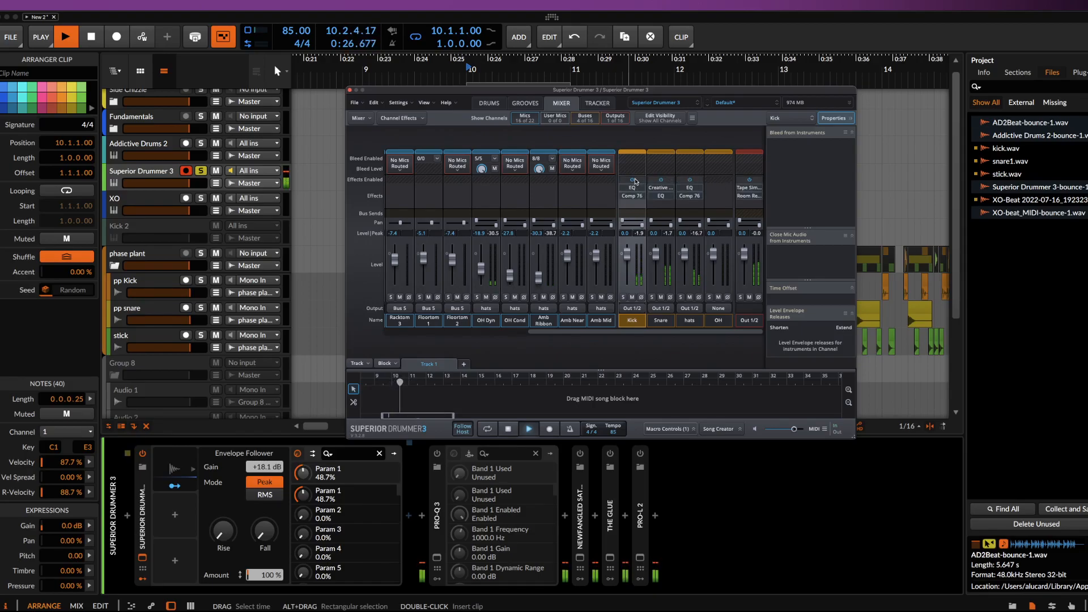
key(space)
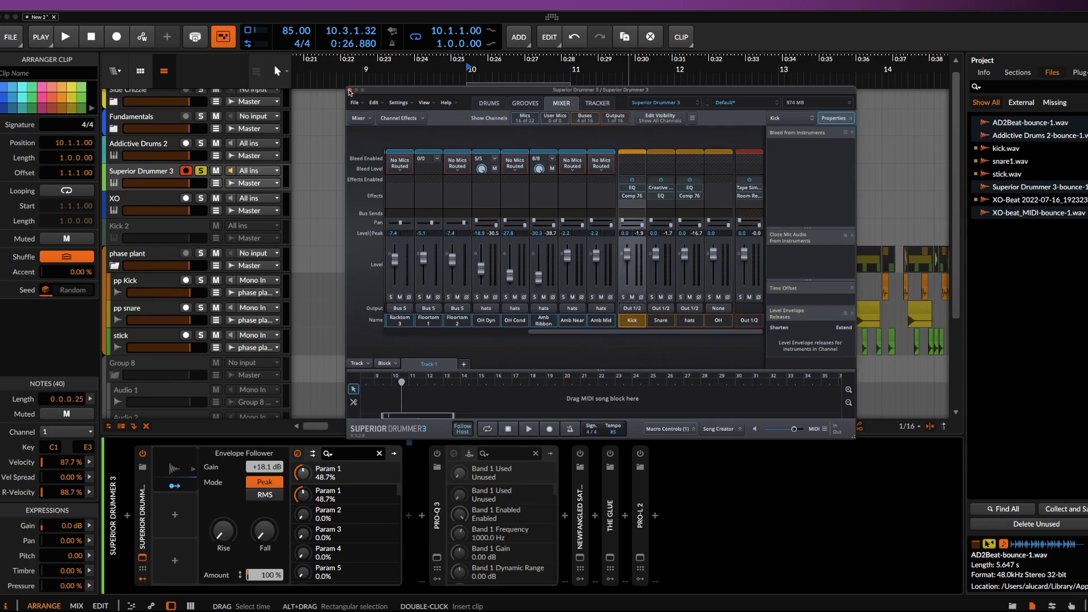
click(350, 90)
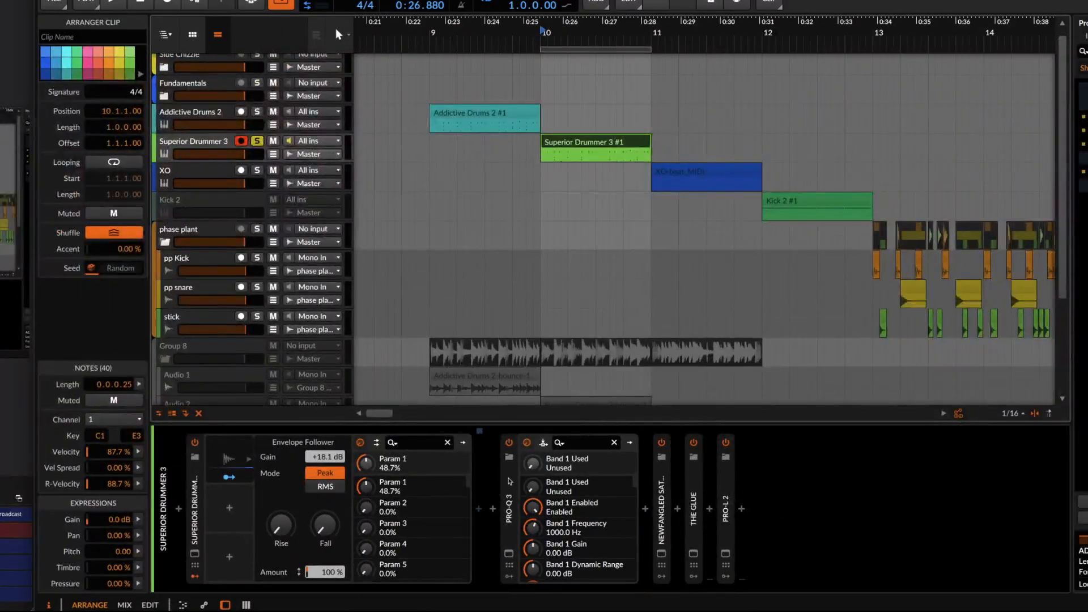
Check the Pro-Q 3 device, play the Superior Drummer 3 clip through its active effects, and select its track.
click(509, 554)
click(508, 555)
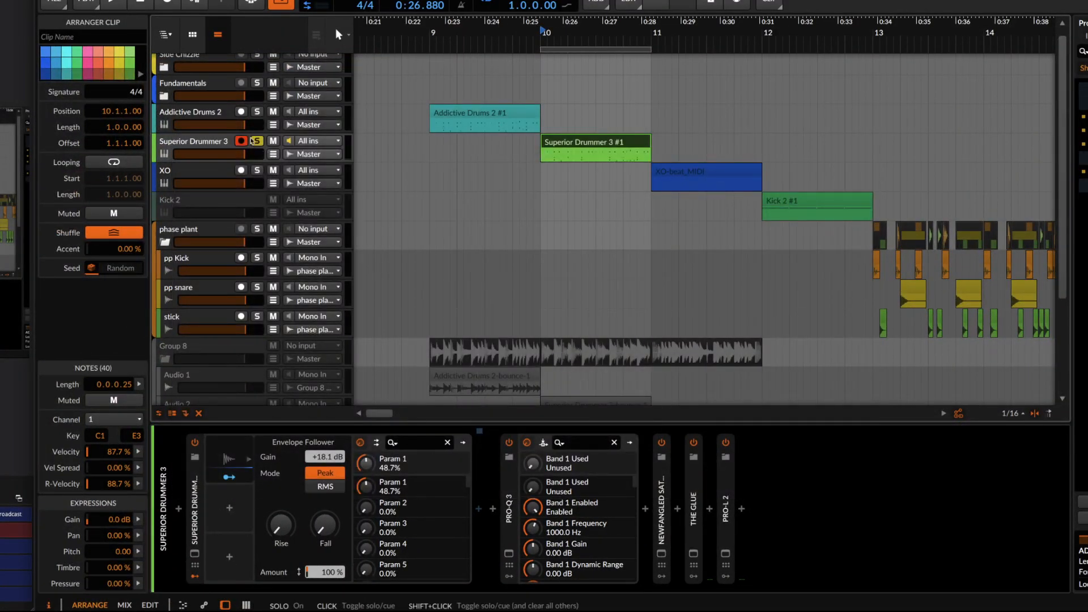
key(space)
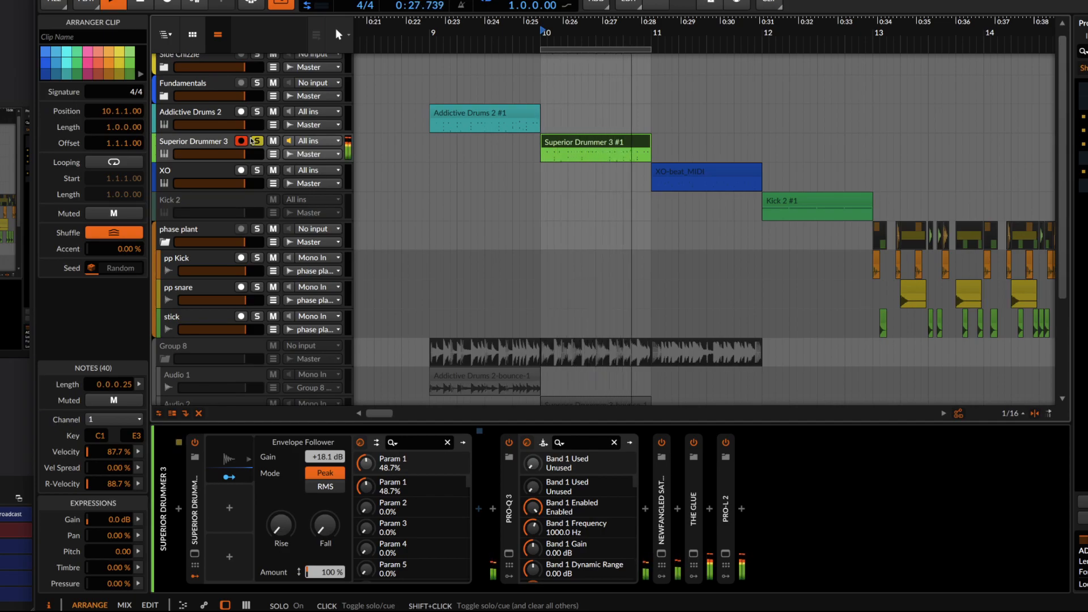
key(space)
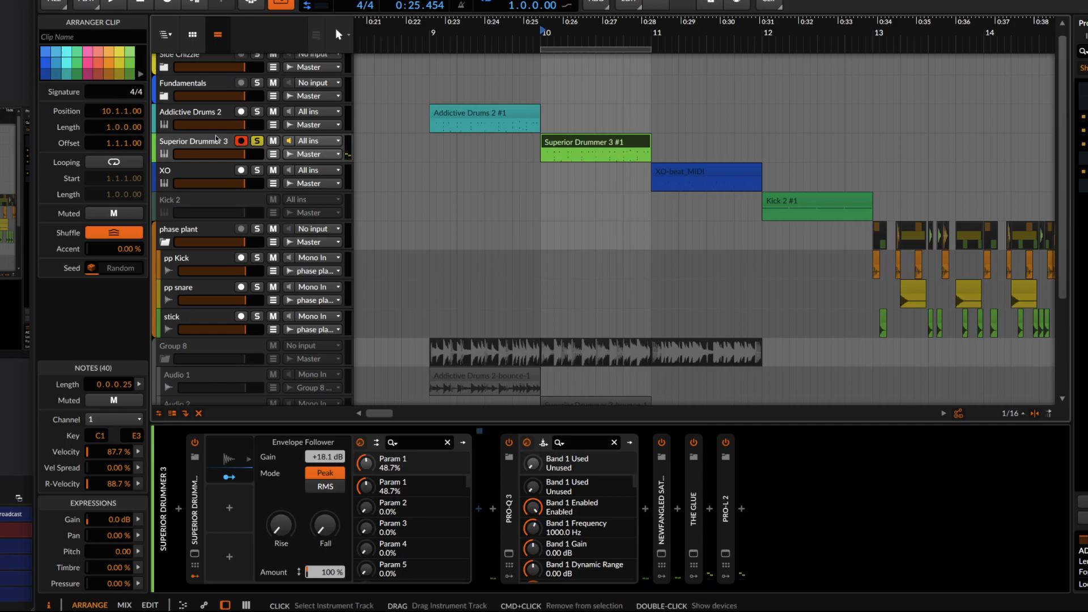
click(215, 142)
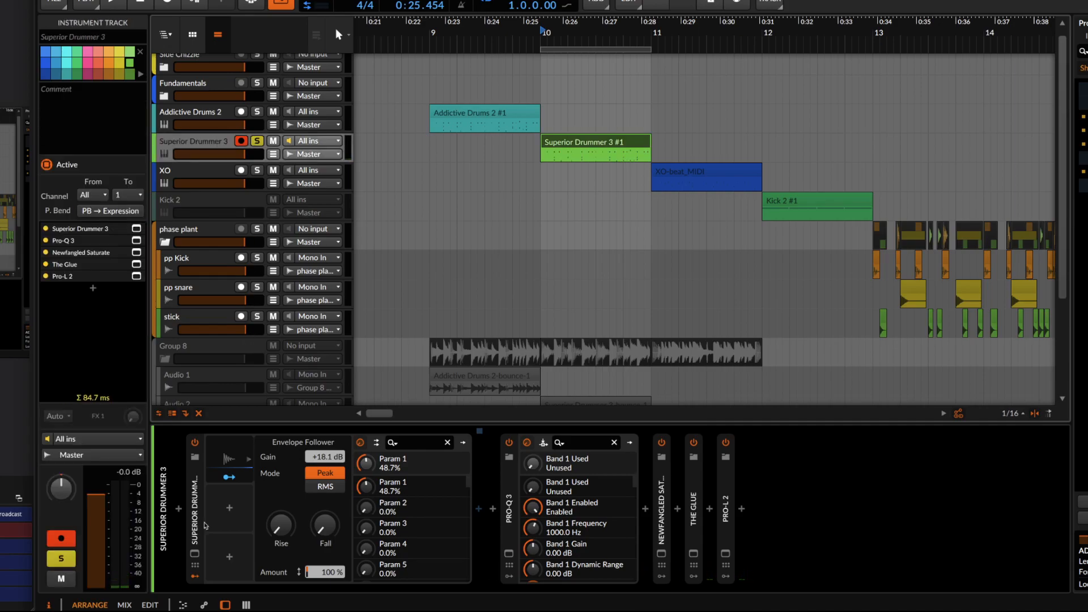
Select the kick clip on the pp Kick track at bar 13 and look over the arrangement.
double_click(876, 263)
scroll(875, 263, down, 5)
scroll(648, 253, up, 1)
scroll(649, 253, down, 3)
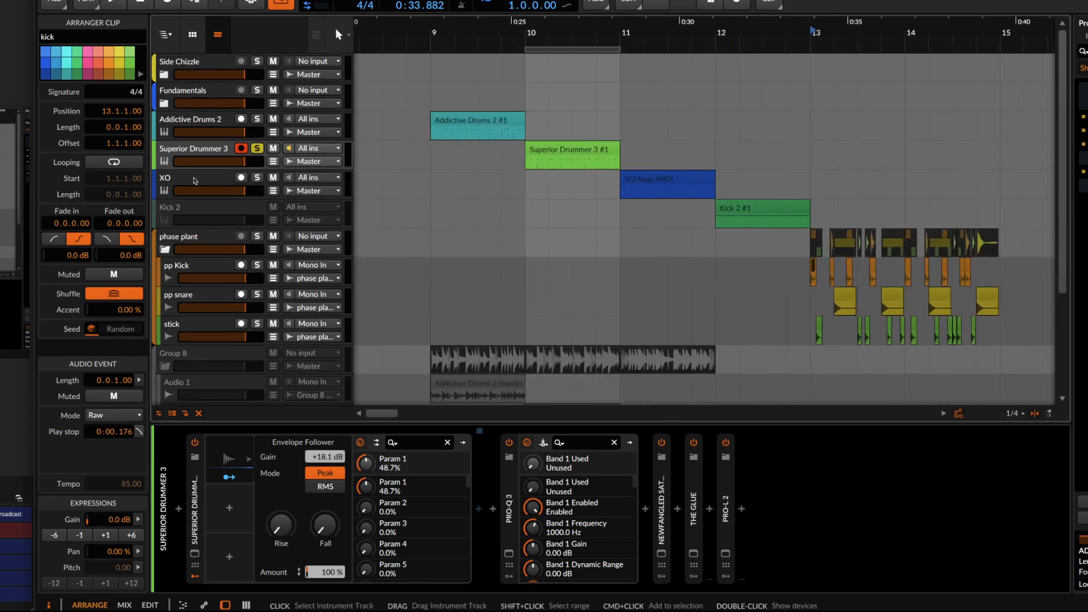
scroll(384, 166, down, 3)
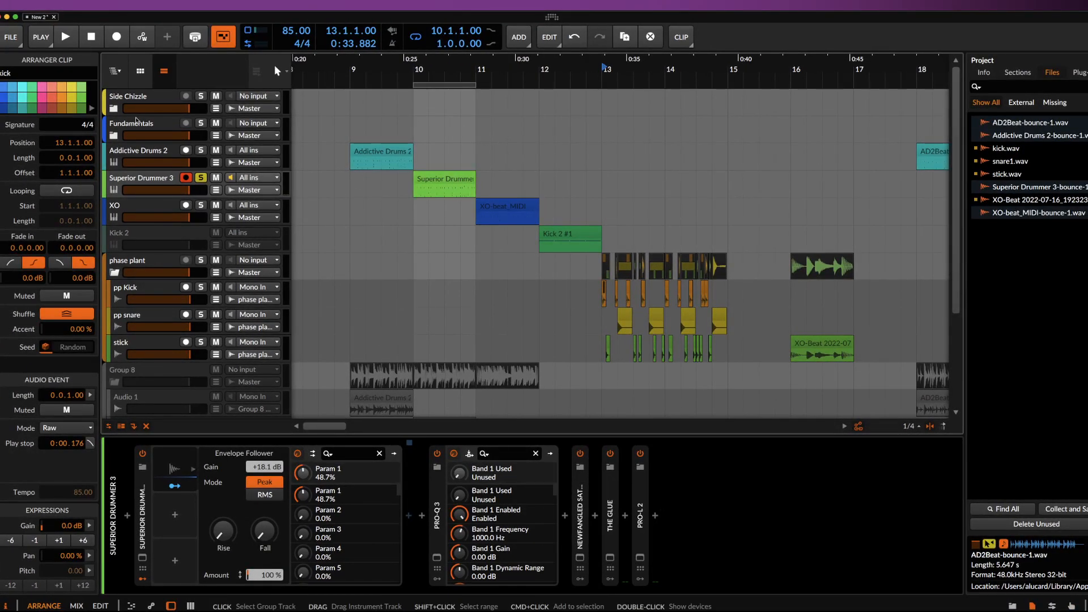
Compare the device chains of the Addictive Drums 2, Superior Drummer 3 and XO tracks.
click(165, 183)
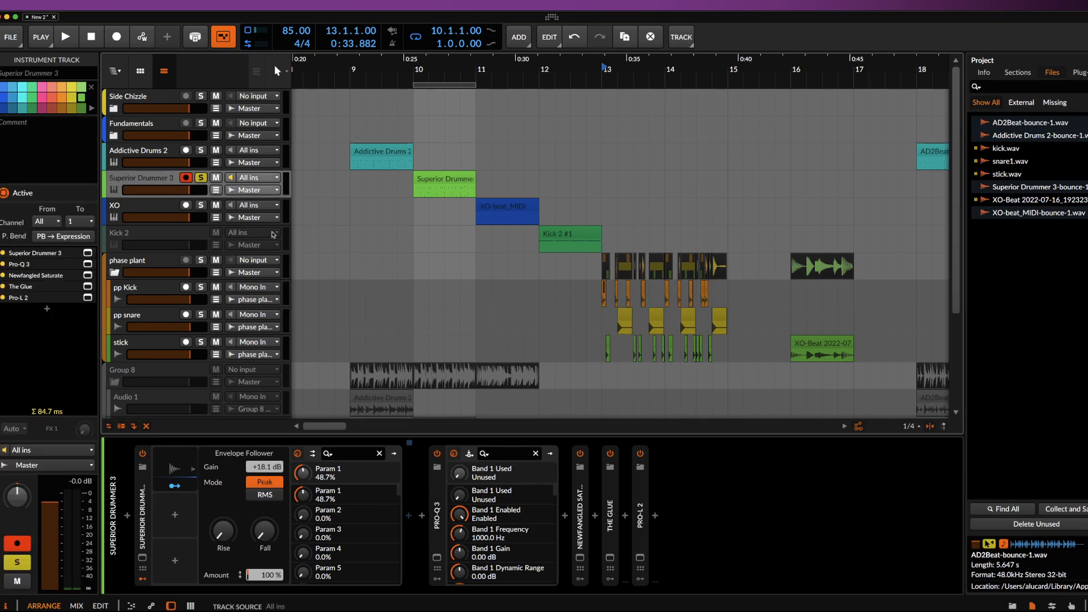
click(149, 151)
click(147, 182)
click(147, 213)
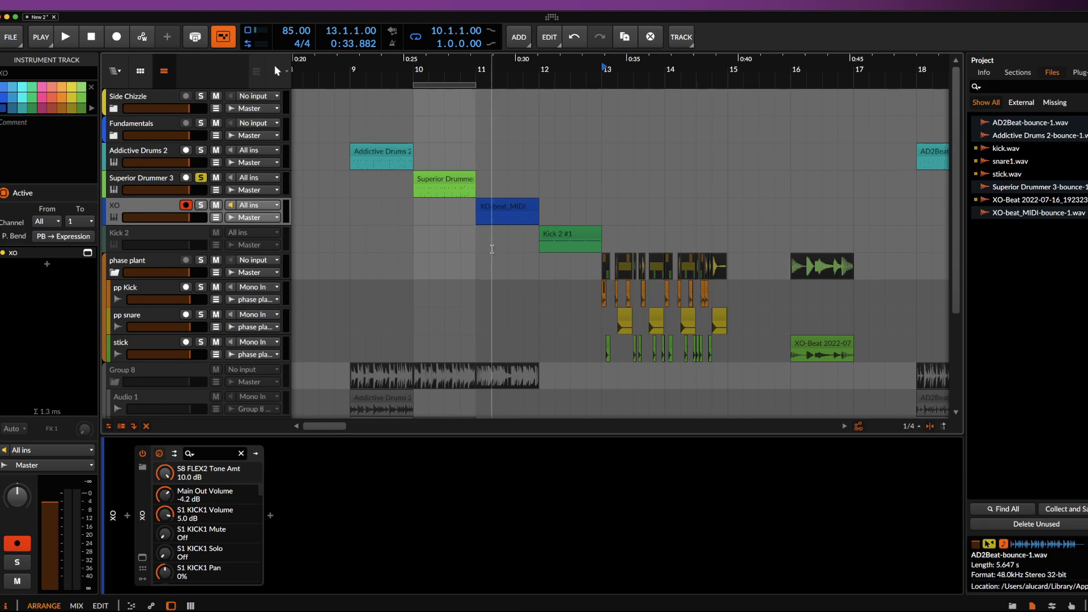
click(138, 159)
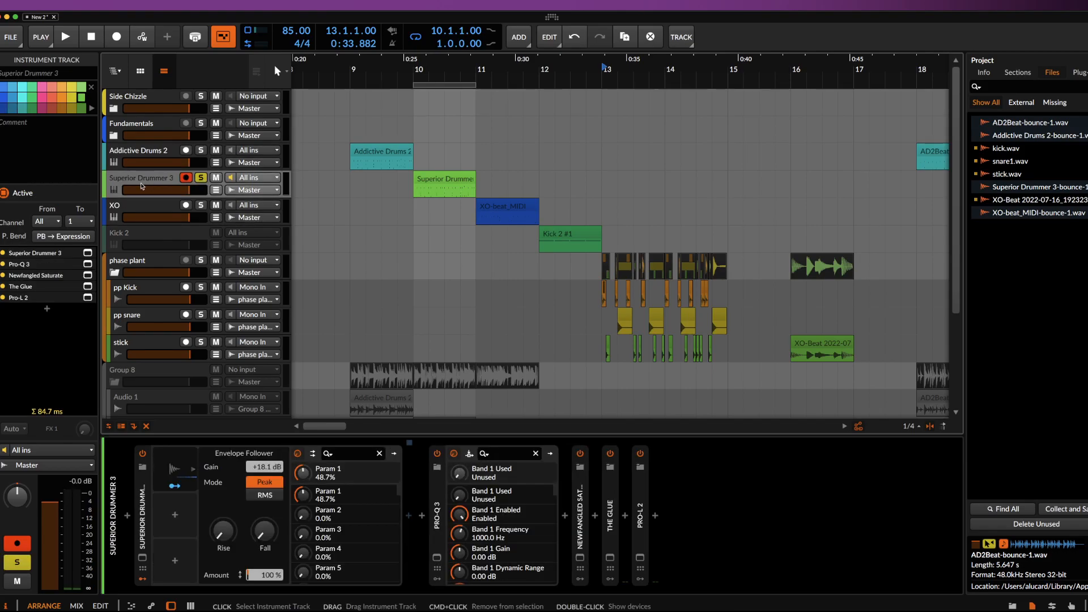
click(140, 205)
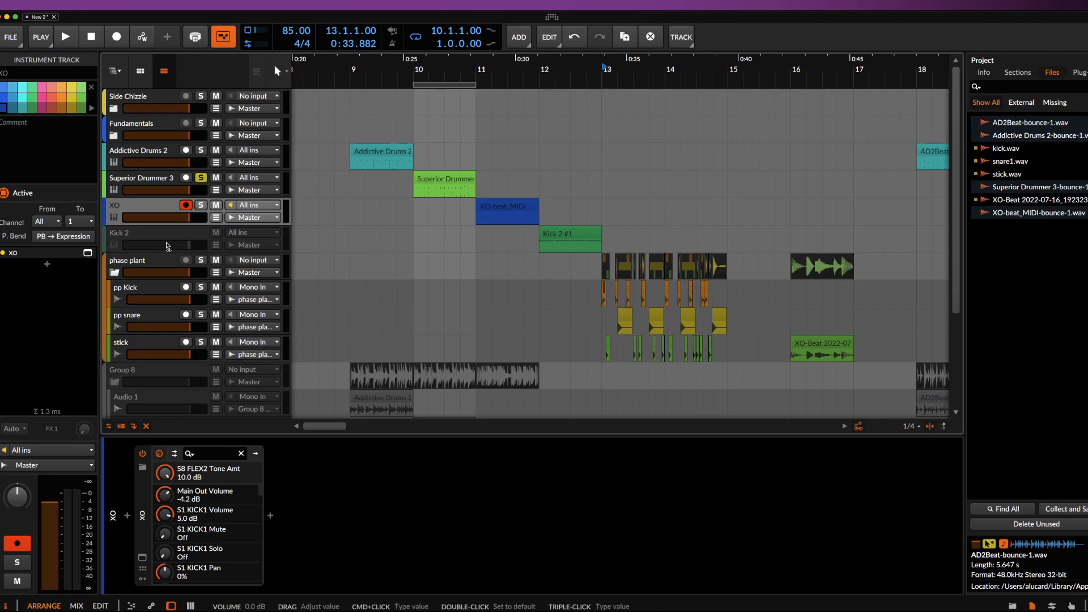
Return to the Superior Drummer 3 track, unsolo it, and select the XO-beat_MIDI clip at bar 11.
click(146, 156)
click(146, 176)
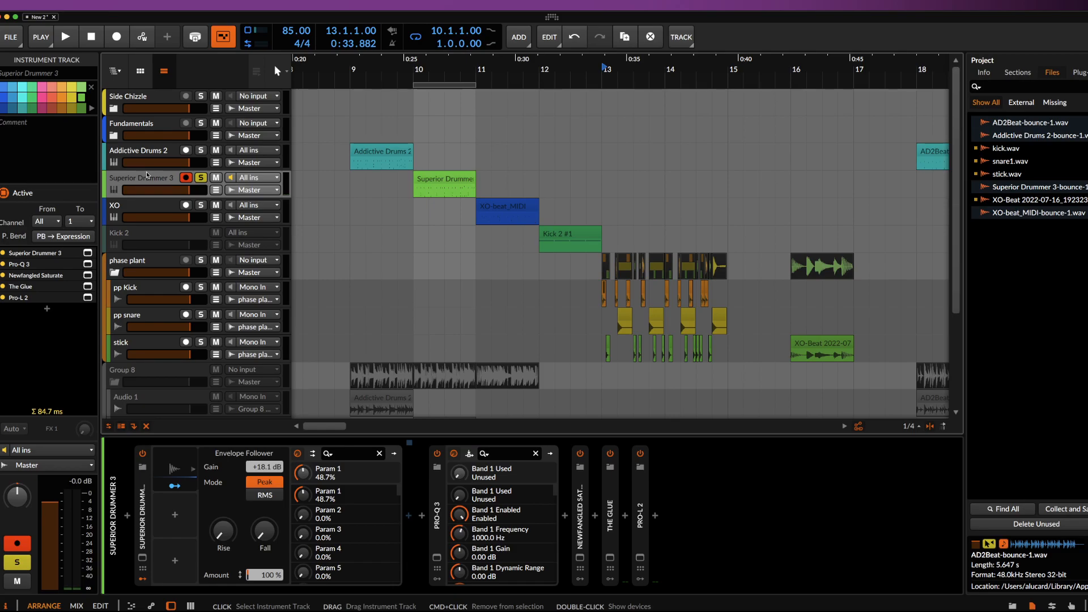
click(198, 179)
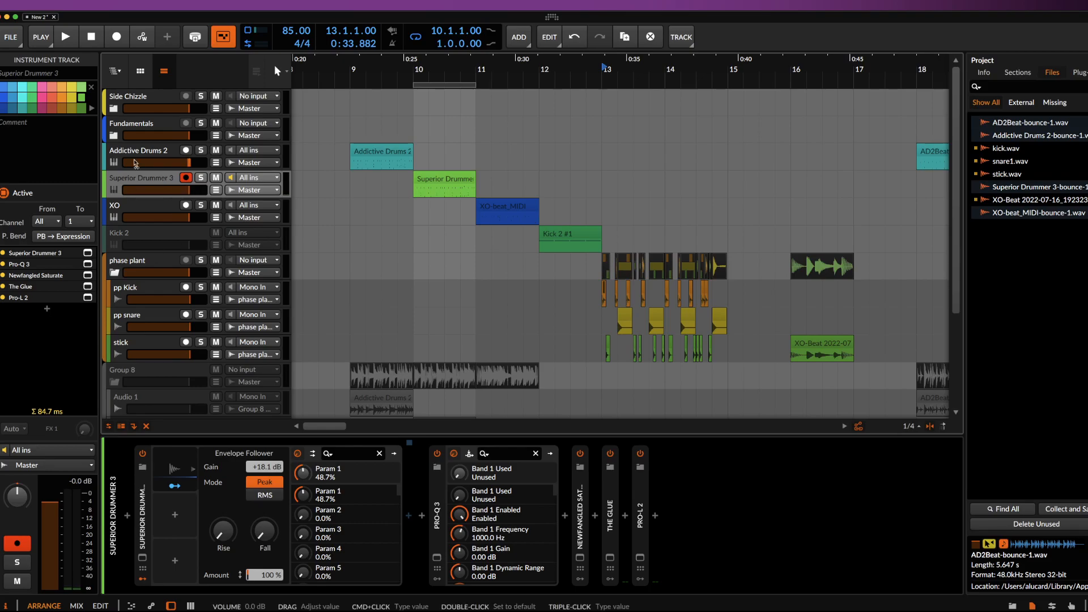
click(507, 210)
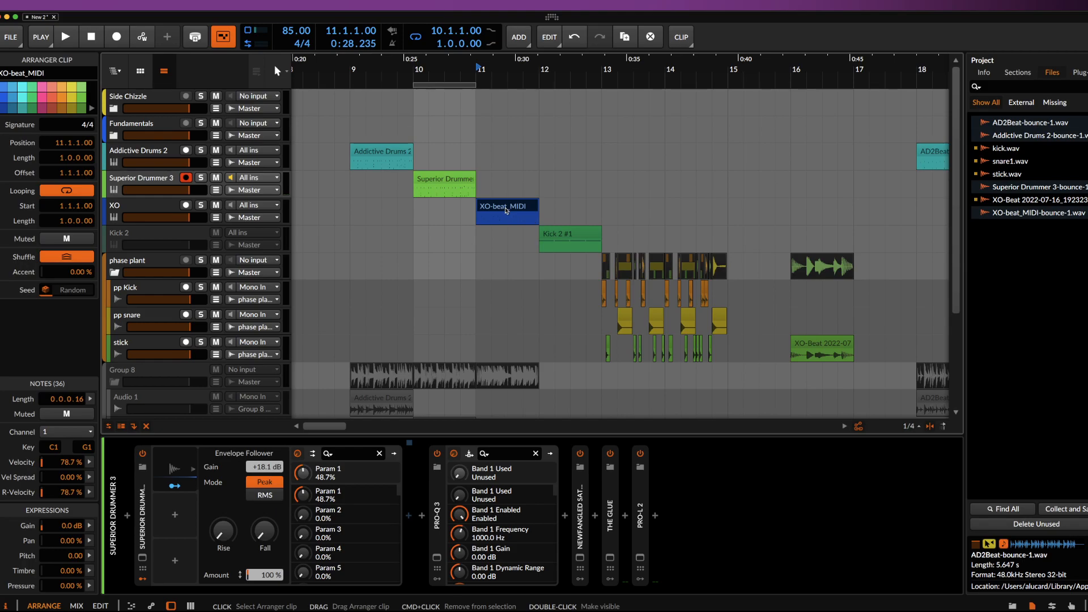
Switch between the Addictive Drums 2 and Superior Drummer 3 tracks to compare their device chains.
click(158, 151)
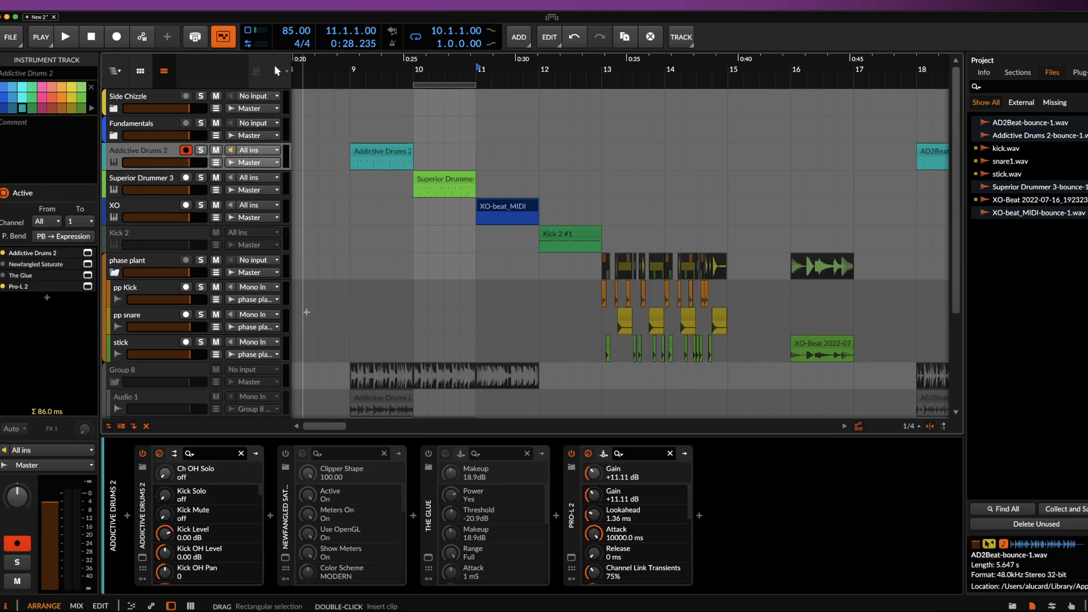
click(146, 179)
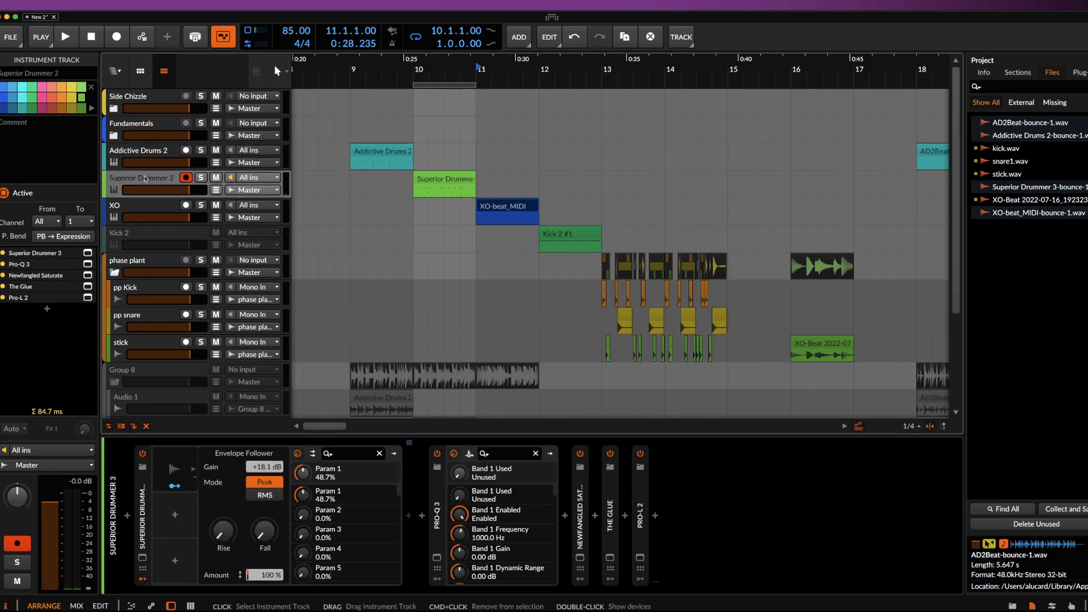
click(142, 159)
click(145, 179)
click(142, 159)
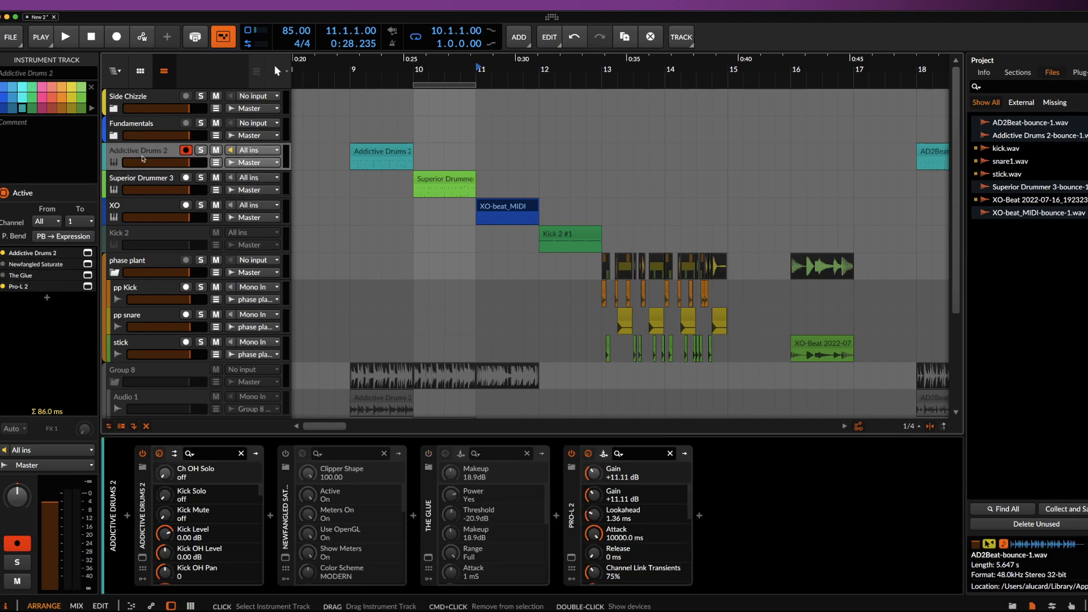
click(145, 179)
click(142, 158)
Browse the Addictive Drums 2 beat library, choose Motown Swing Beat 11, and close the plug-in window.
click(143, 558)
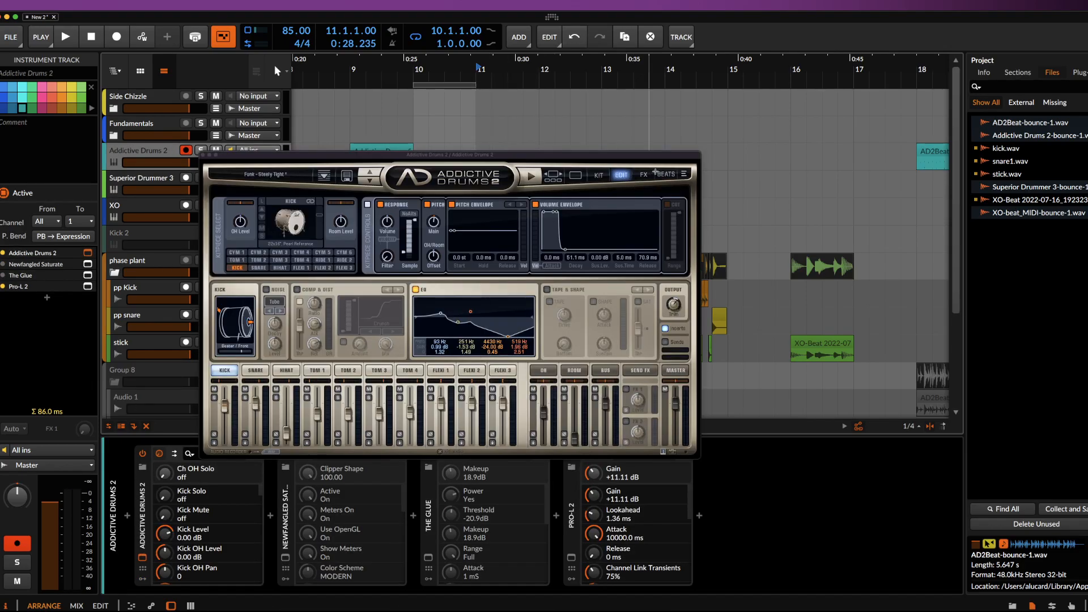
click(665, 174)
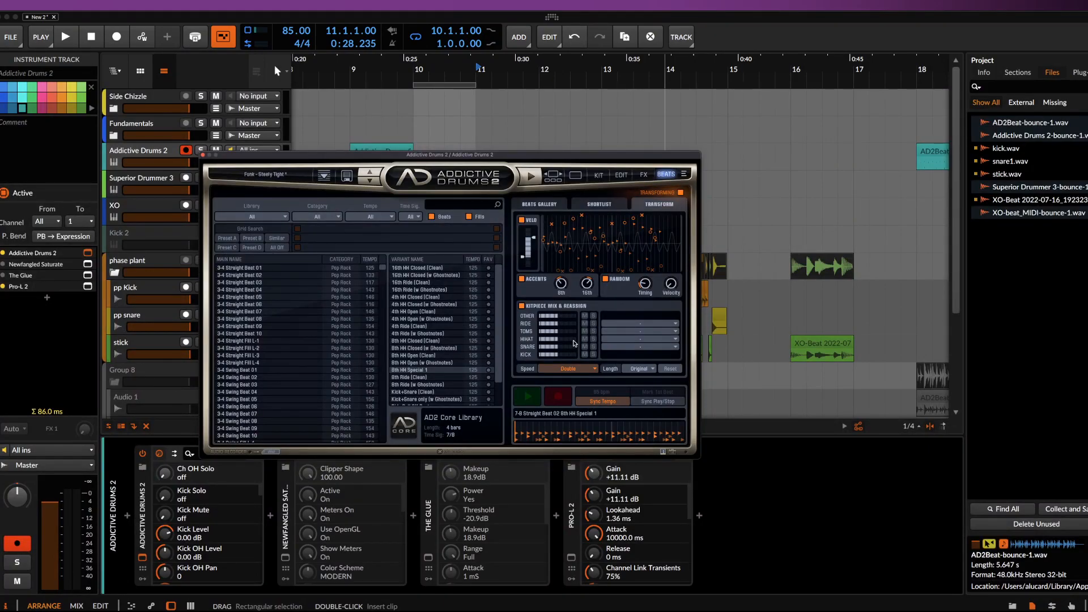
scroll(317, 301, down, 4)
scroll(317, 299, up, 4)
scroll(296, 308, down, 2)
scroll(296, 308, down, 15)
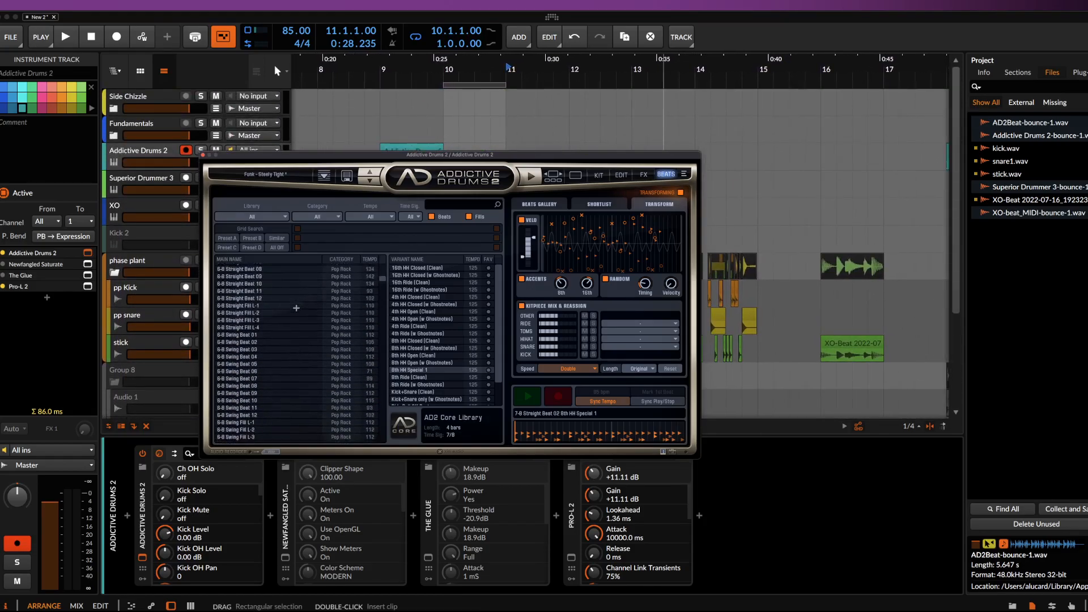
drag(383, 296, 382, 370)
scroll(409, 291, down, 1)
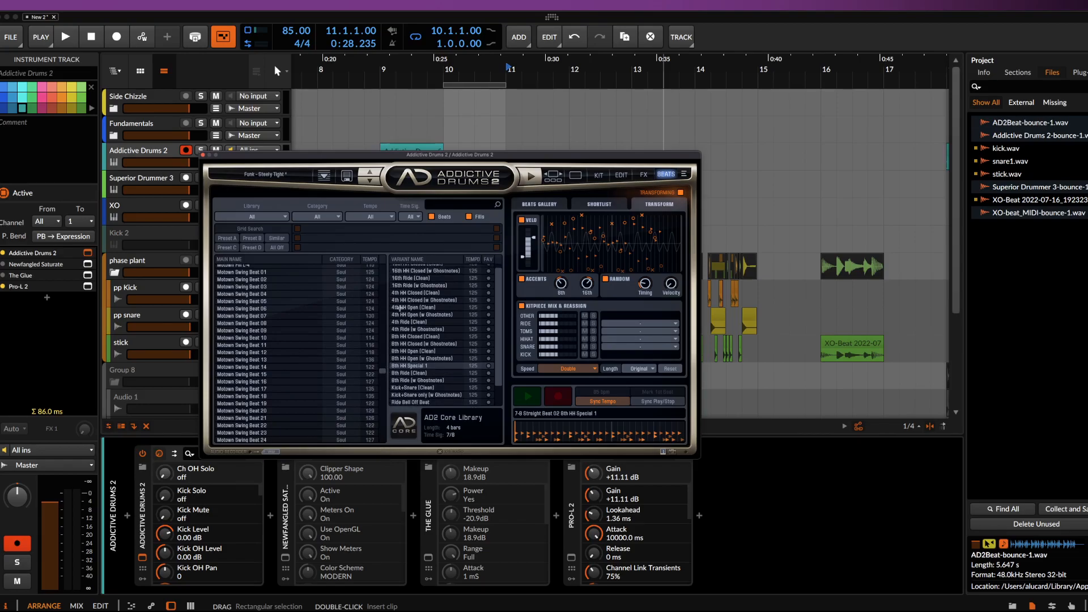
click(263, 345)
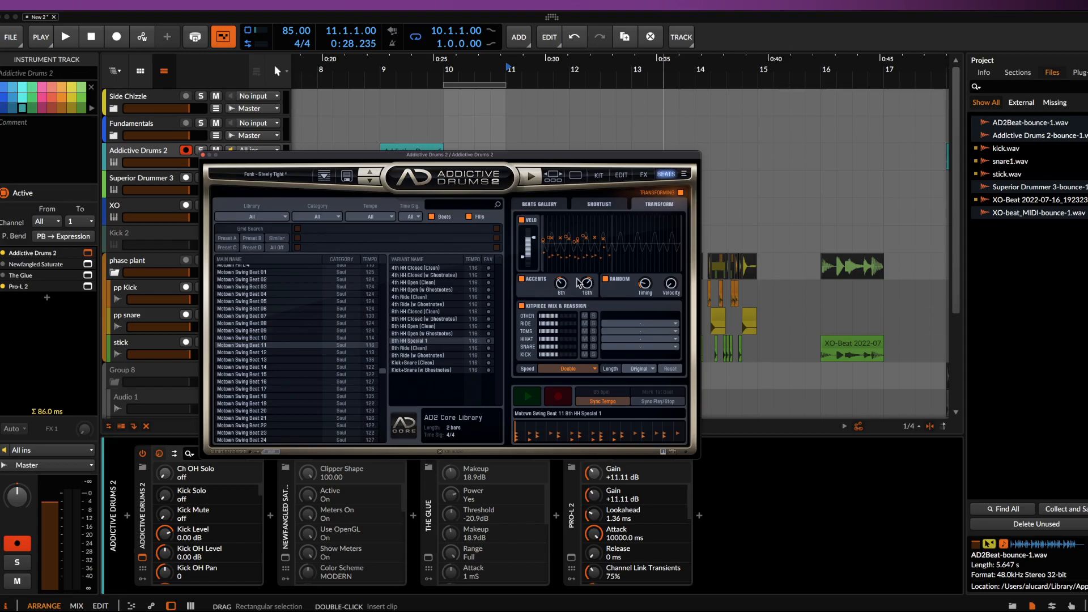
click(203, 155)
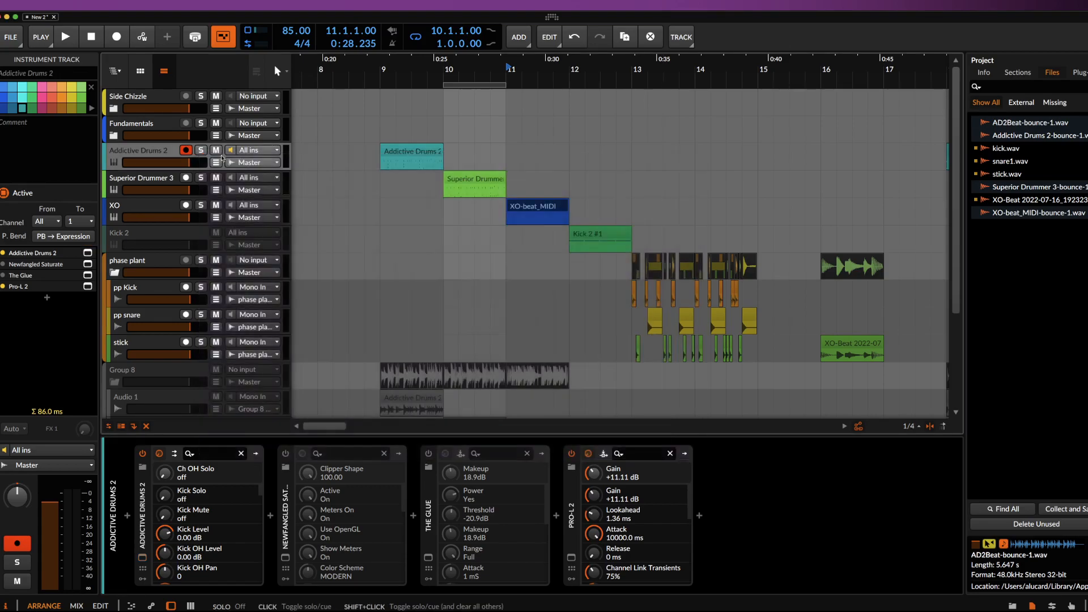
Play the AD2Beat clip at bar 18 on the Addictive Drums 2 track, and stop playback.
scroll(396, 184, right, 7)
click(626, 156)
key(space)
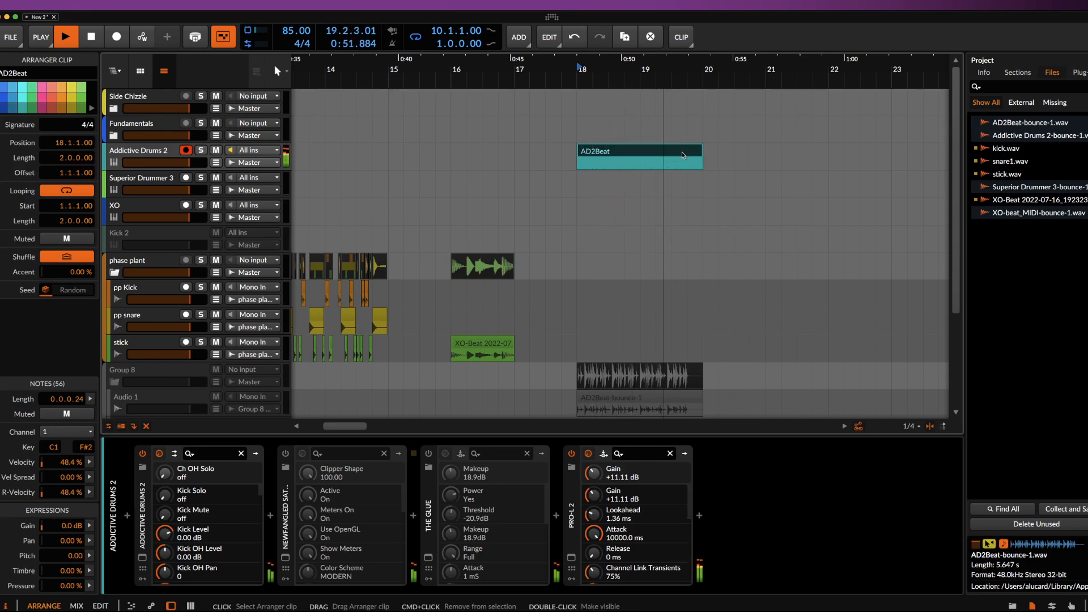
key(space)
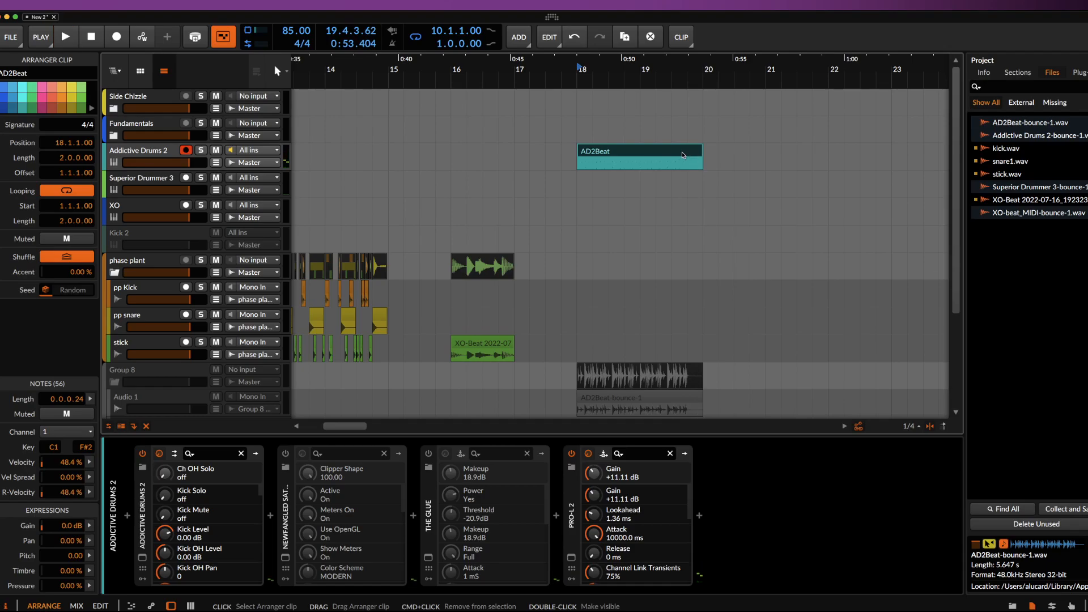
Adjust the 8th accents and random timing of Motown Swing Beat 11 in Addictive Drums 2, and set the 16th accents to 20%.
click(143, 558)
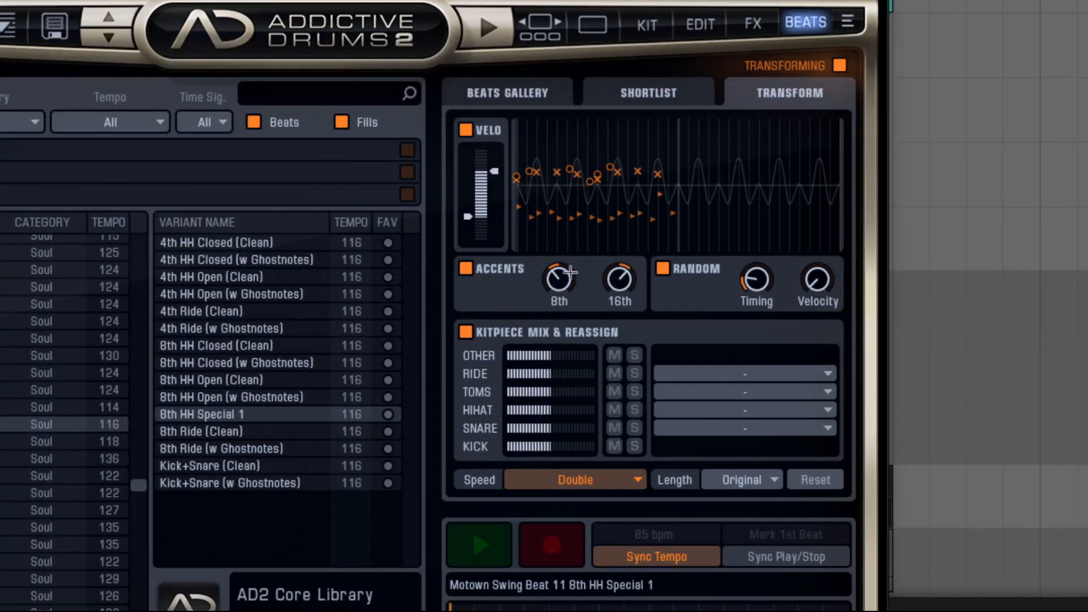
drag(570, 272, 560, 243)
drag(620, 278, 611, 317)
drag(756, 290, 720, 229)
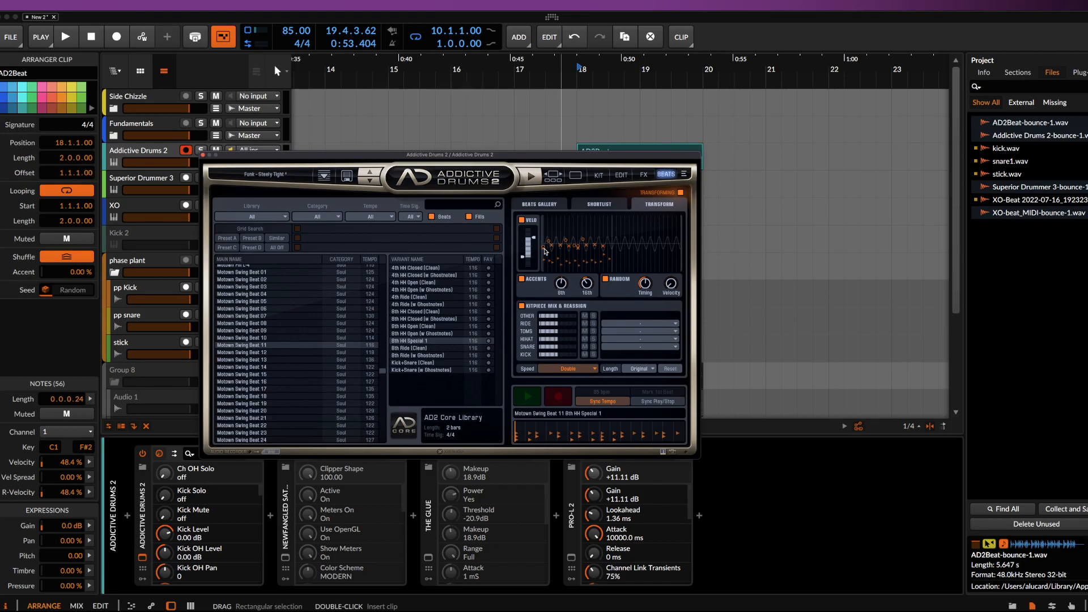
drag(586, 286, 586, 278)
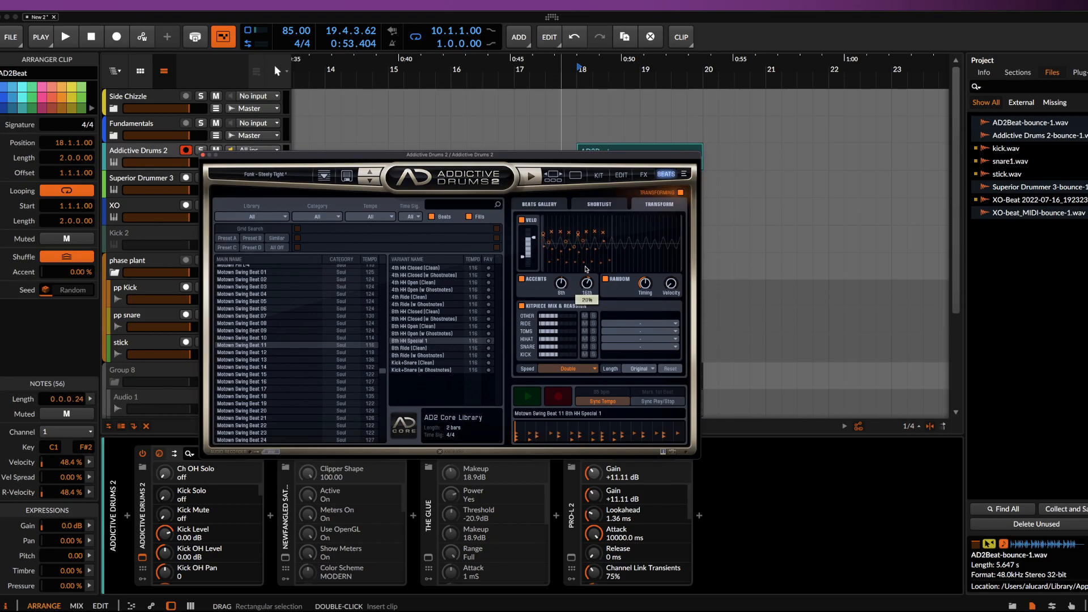
drag(645, 284, 637, 221)
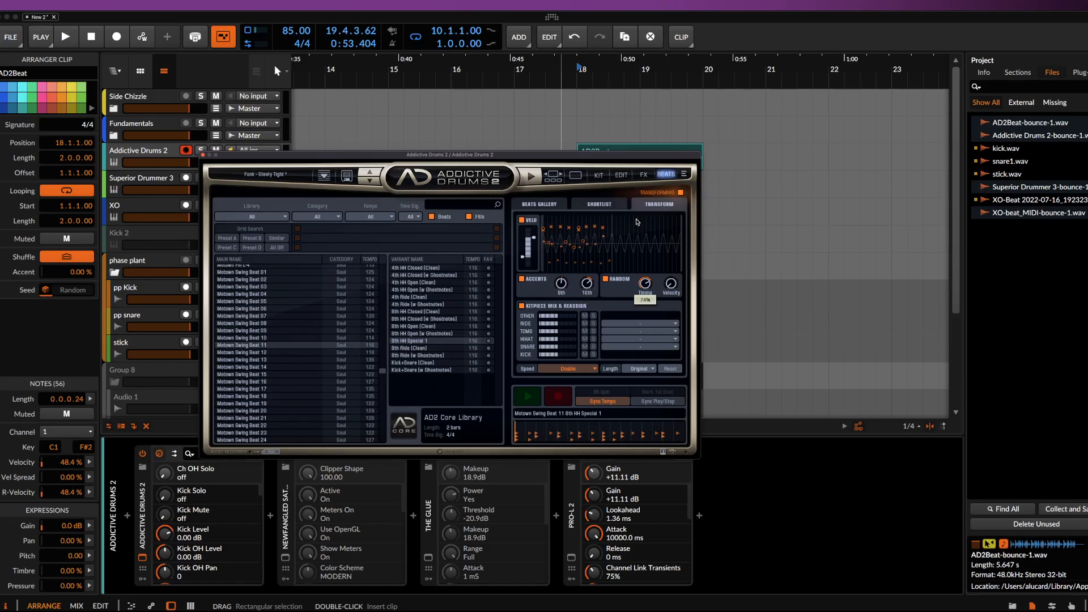
Adjust the accent and random timing amounts of the Motown Swing beat further in Addictive Drums 2.
drag(628, 330, 627, 253)
drag(587, 284, 641, 276)
drag(562, 283, 563, 280)
mouse_move(646, 287)
mouse_down()
mouse_move(646, 265)
mouse_move(644, 286)
mouse_up()
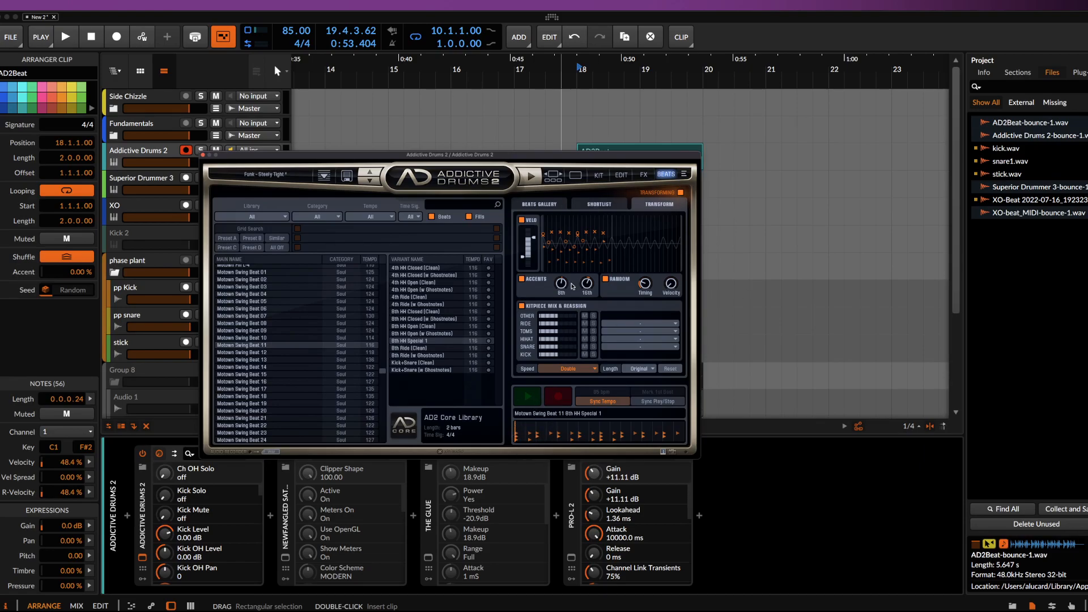
Look through the beats around the Motown Swing entries in the Addictive Drums 2 library and close the plug-in window.
drag(420, 340, 390, 400)
scroll(296, 297, down, 15)
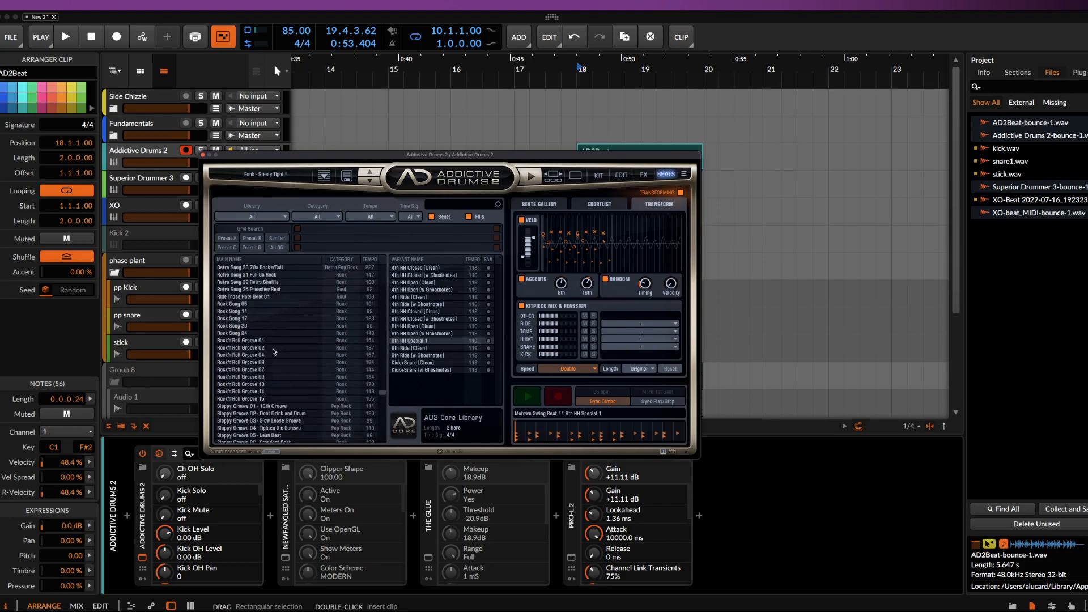
scroll(256, 323, up, 15)
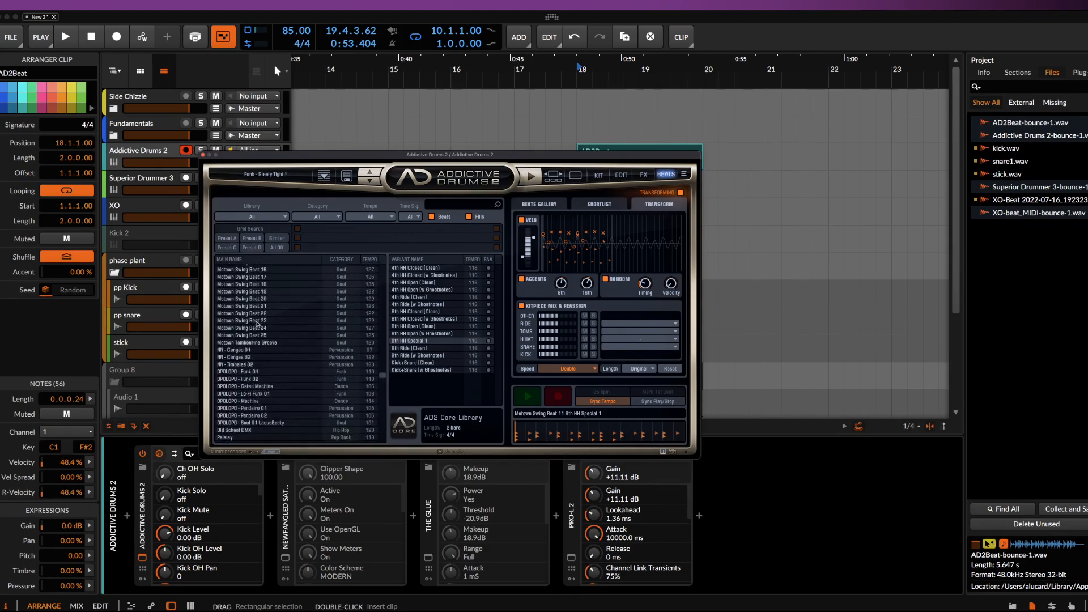
scroll(256, 323, up, 1)
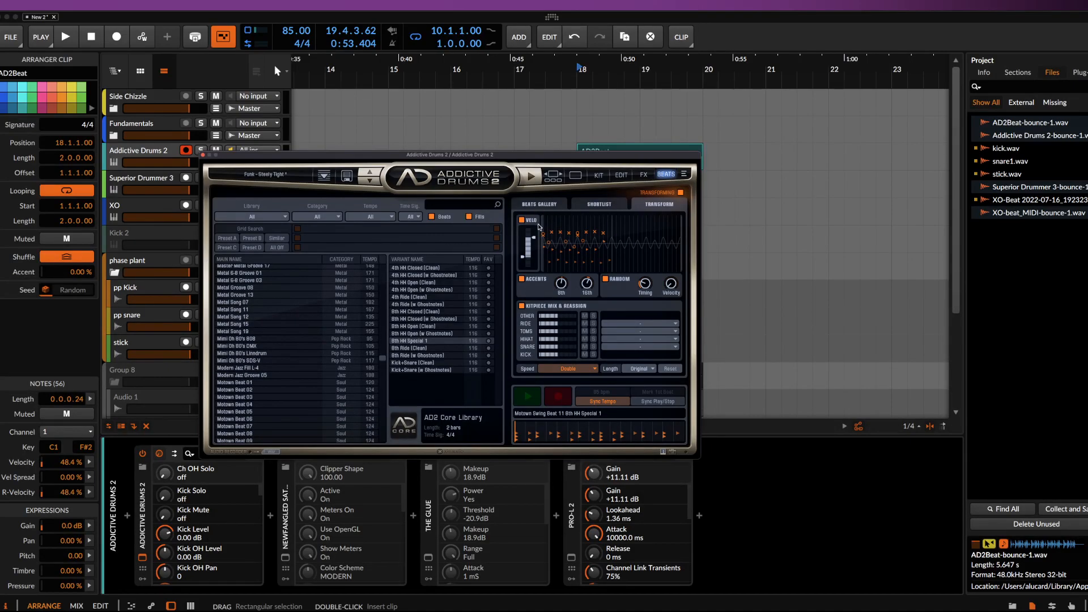
click(203, 155)
Open the Superior Drummer 3 groove library and place the Verse 01 Bouncing Subs 89 BPM groove at bar 1 of Track 1.
click(162, 169)
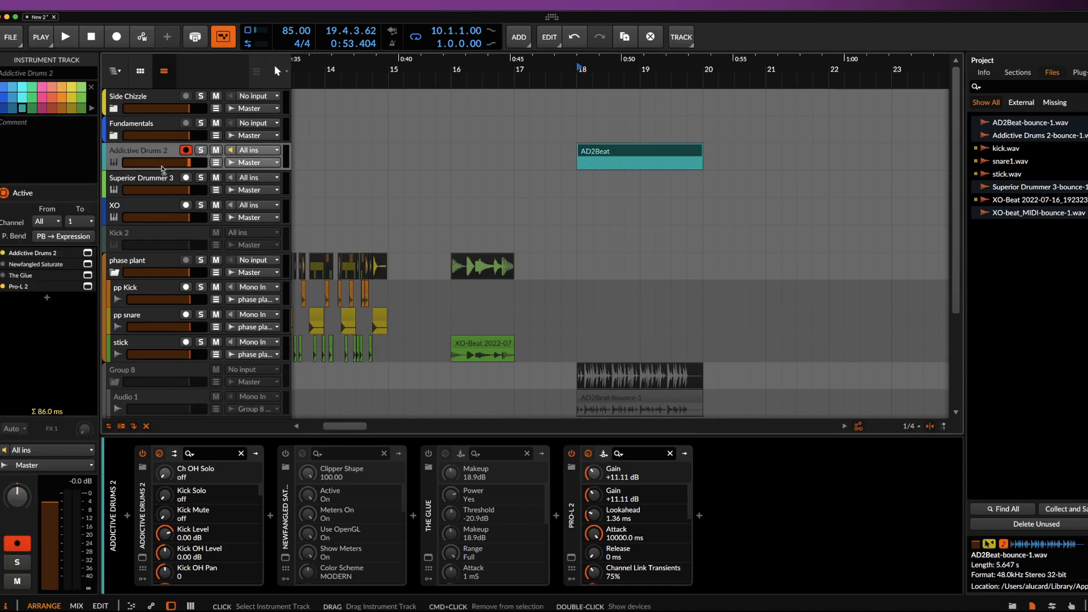
click(153, 182)
click(142, 559)
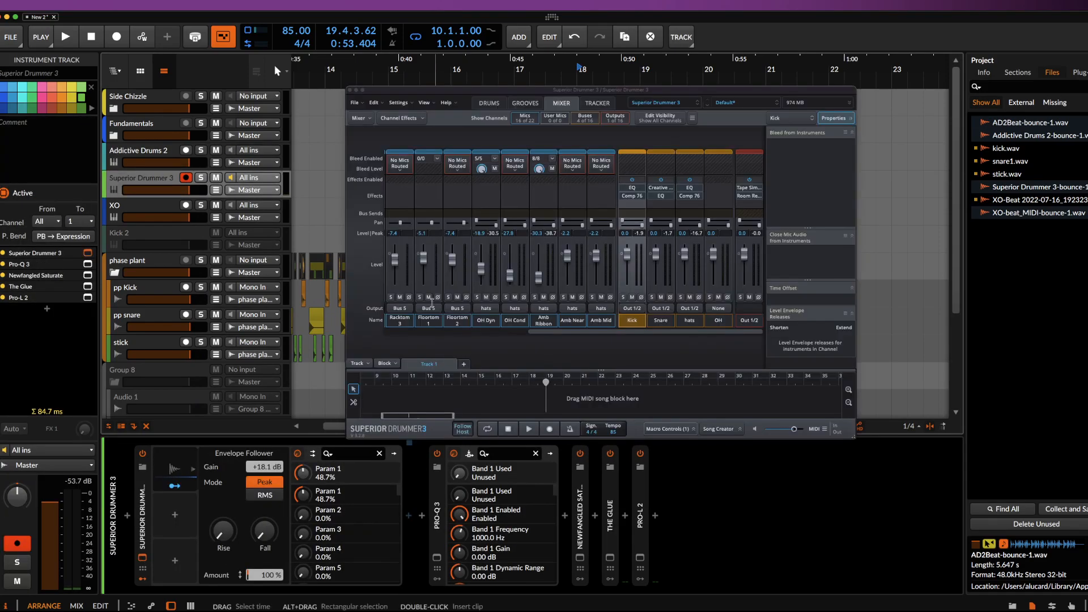
click(526, 103)
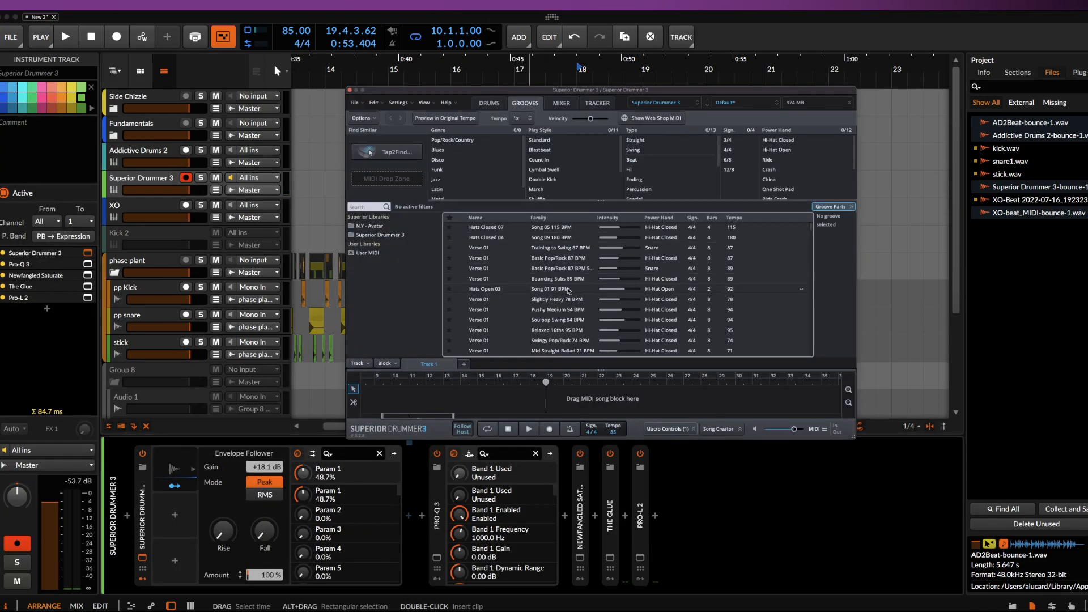
click(475, 279)
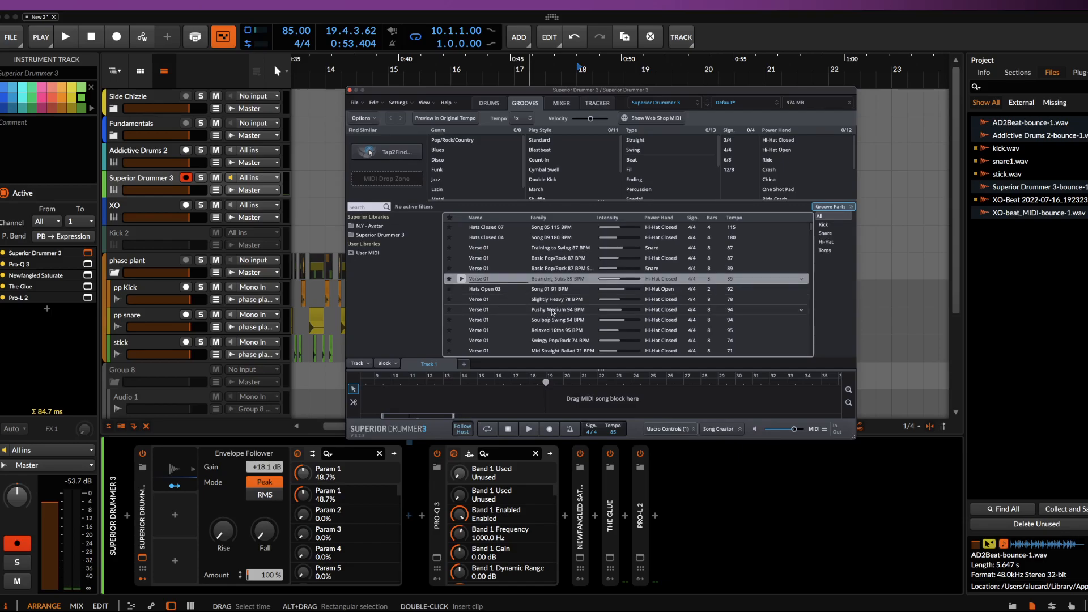
drag(489, 281, 364, 392)
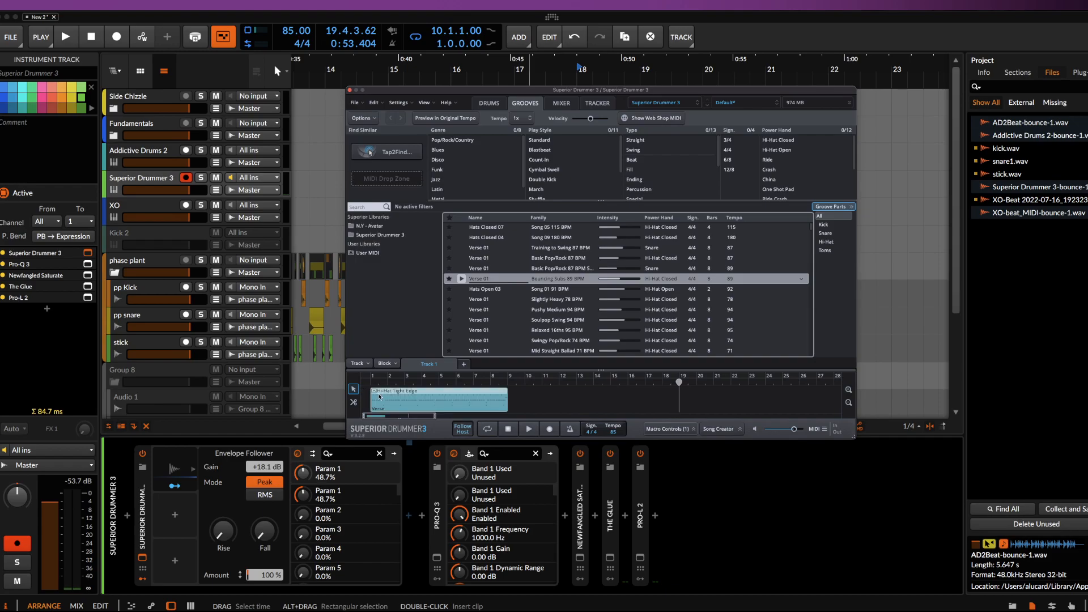
Open the placed groove in the Grid Editor and move its first Floortom 1 hit to position 1.4.
double_click(386, 392)
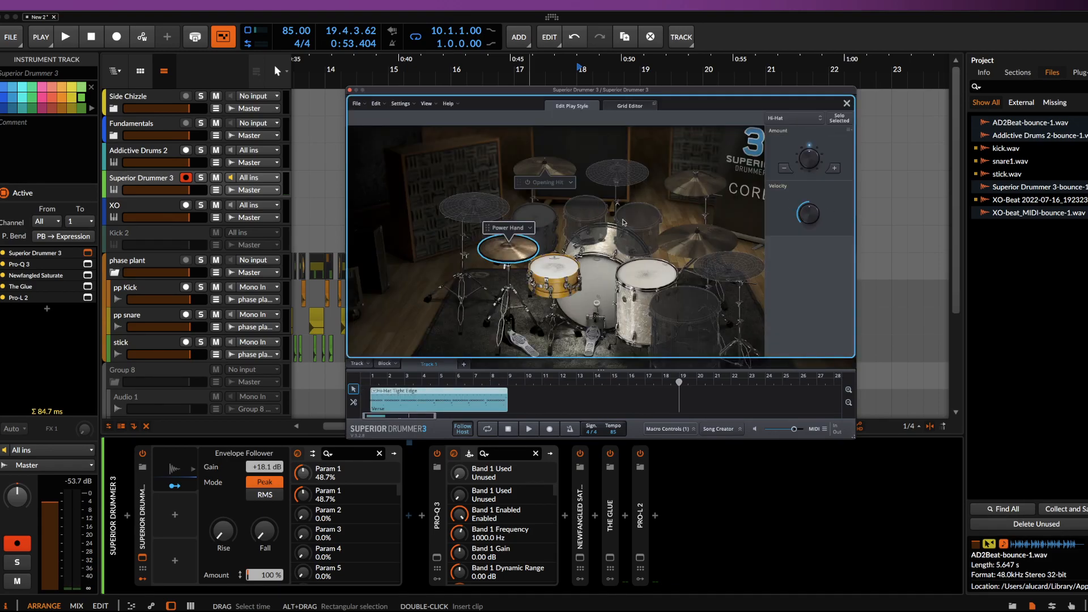
click(628, 107)
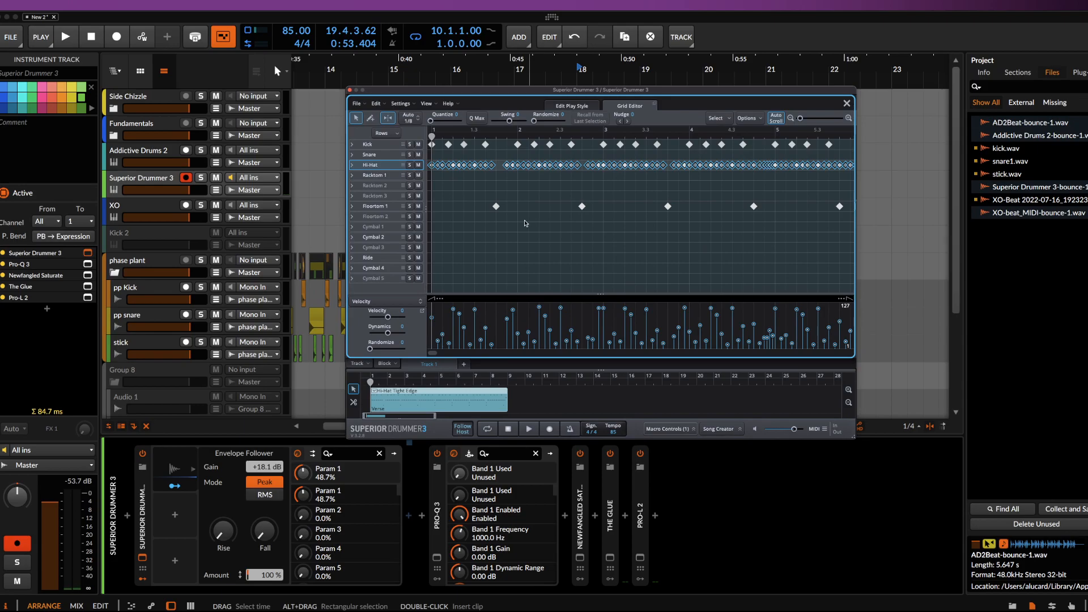
click(496, 206)
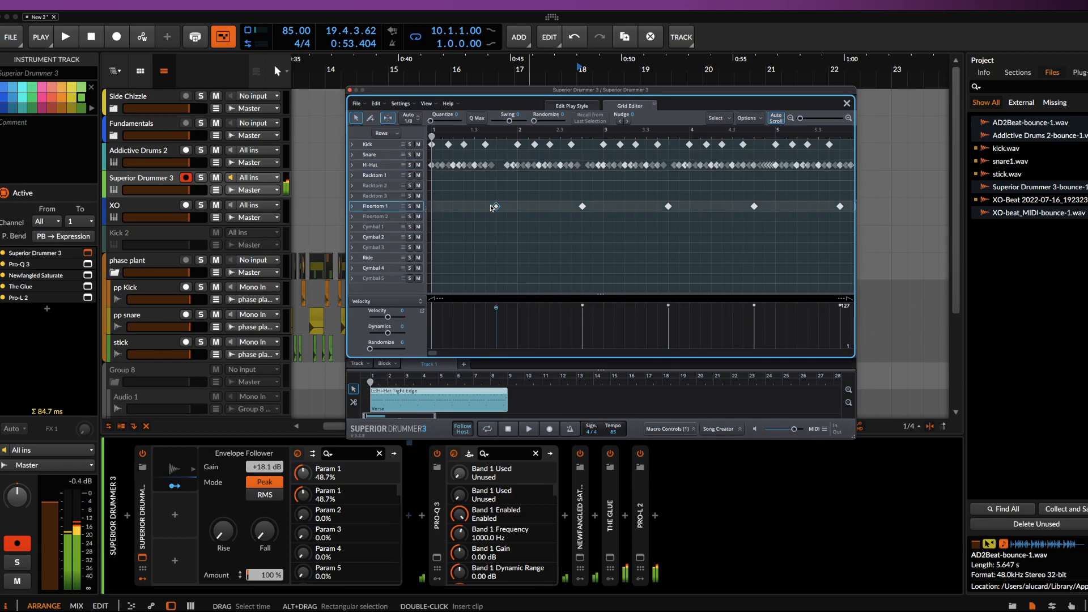
scroll(506, 207, up, 5)
scroll(497, 207, up, 3)
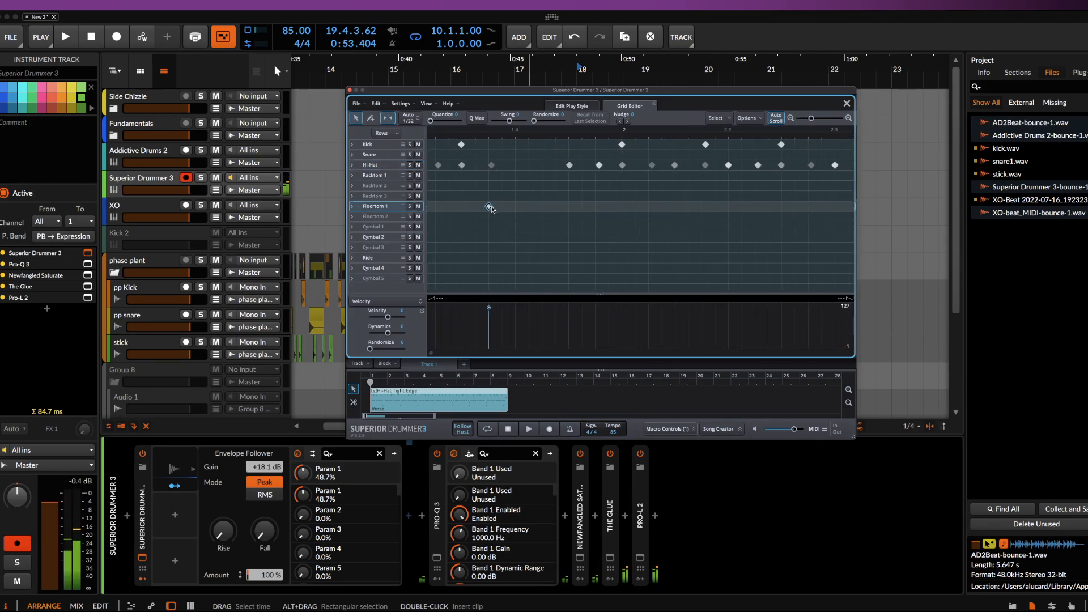
drag(496, 209, 526, 209)
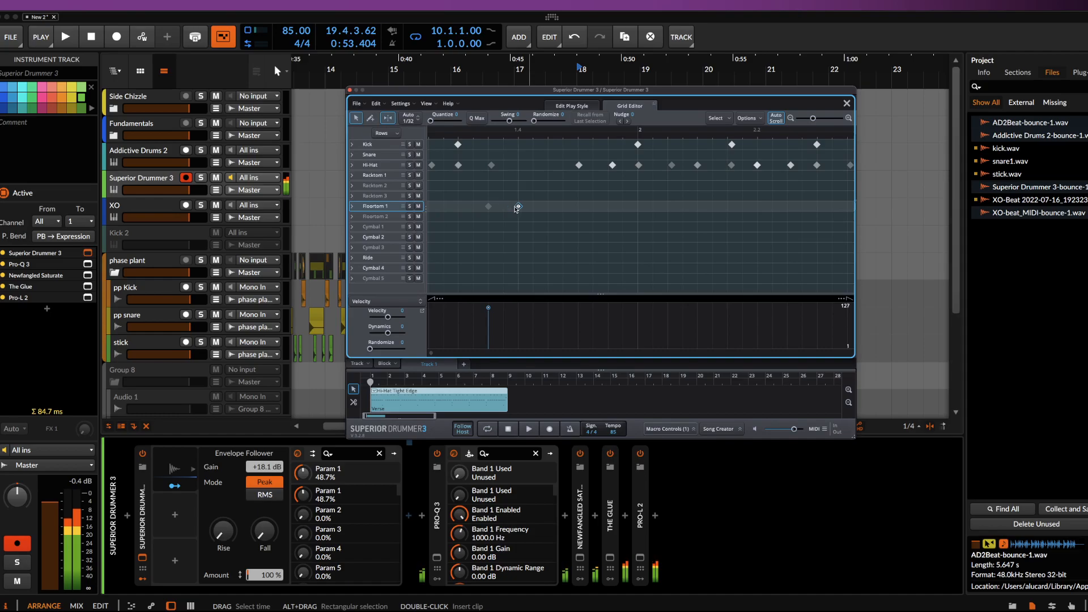
Set the Grid Editor resolution to 1/64 triplets and shift the first Floortom 1 hit off and back onto 1.4.
click(408, 120)
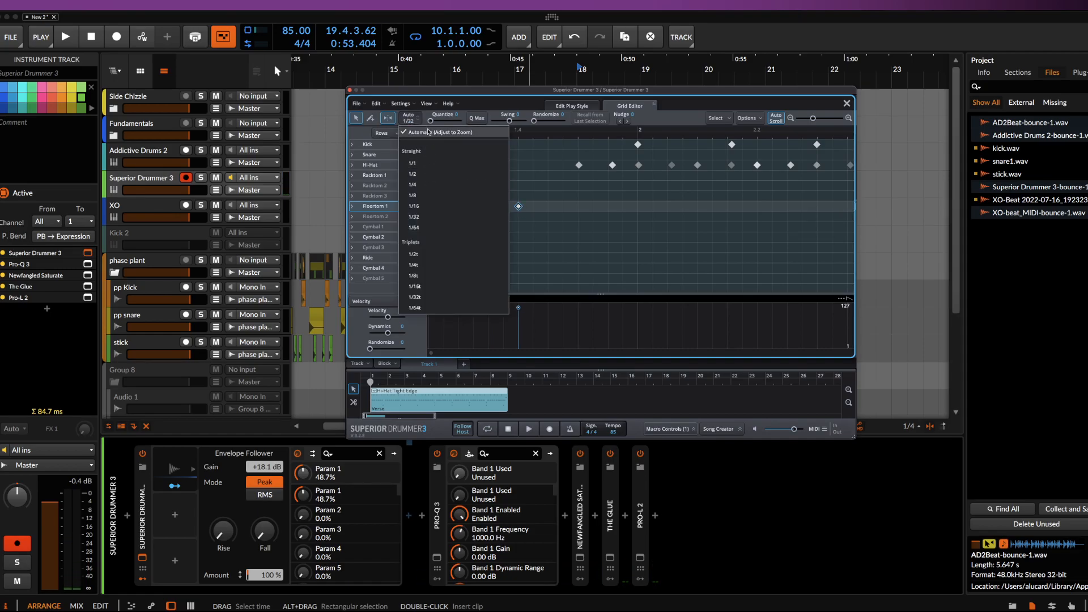
click(423, 308)
drag(517, 207, 529, 209)
scroll(524, 206, up, 3)
drag(509, 120, 598, 122)
drag(434, 121, 435, 121)
mouse_move(524, 206)
mouse_down()
mouse_move(493, 206)
mouse_move(508, 205)
mouse_up()
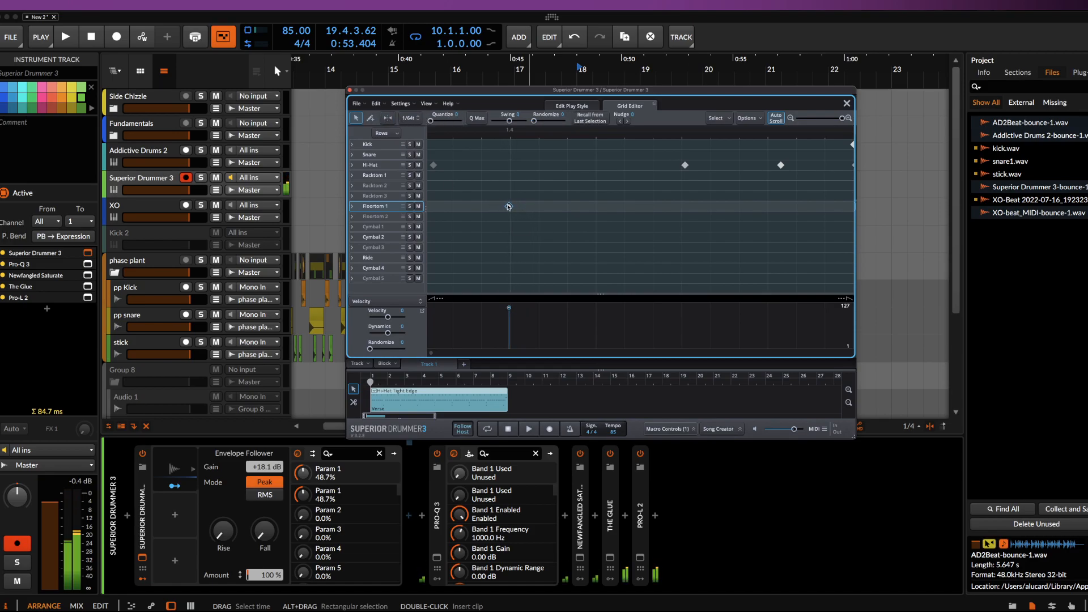
scroll(509, 206, down, 10)
scroll(554, 212, down, 5)
scroll(538, 213, down, 3)
scroll(538, 214, down, 2)
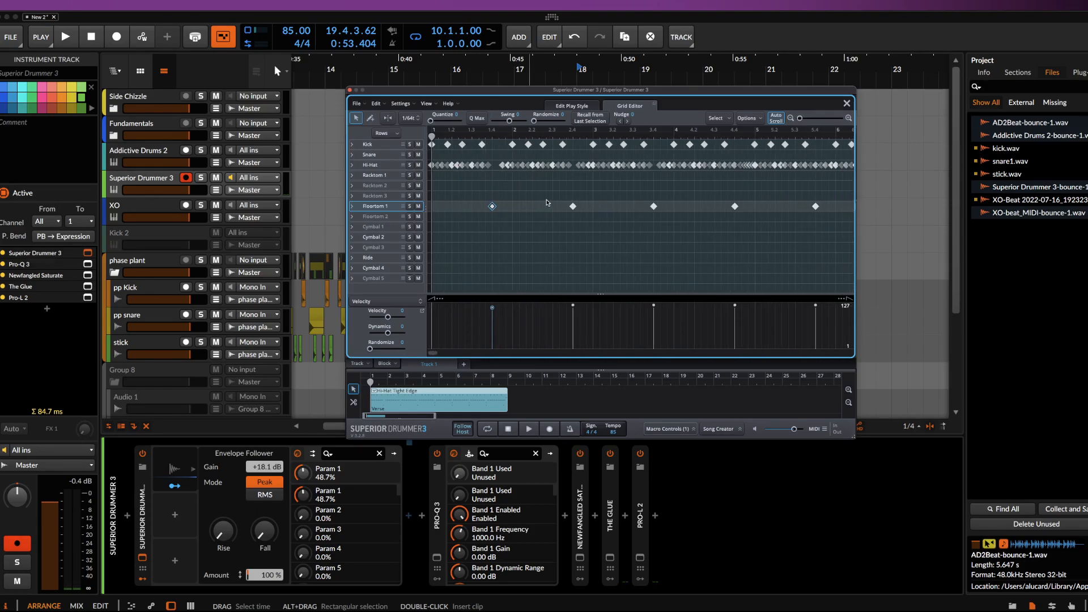
mouse_move(457, 94)
mouse_down()
mouse_move(679, 94)
mouse_move(439, 85)
mouse_up()
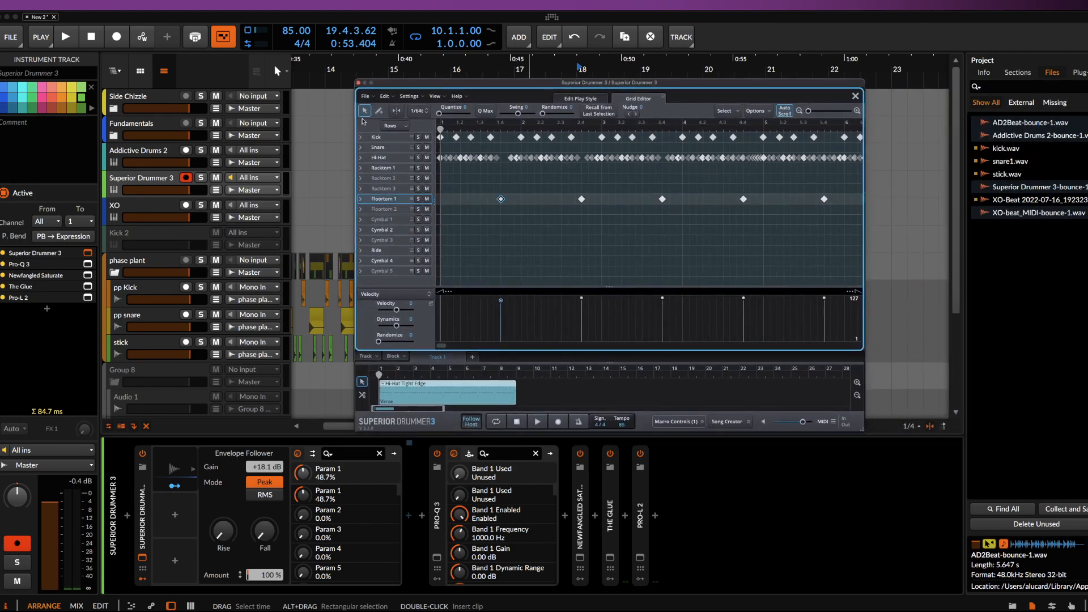
Compare the device chains of the Addictive Drums 2, Superior Drummer 3, XO, Kick 2 and phase plant tracks.
click(121, 152)
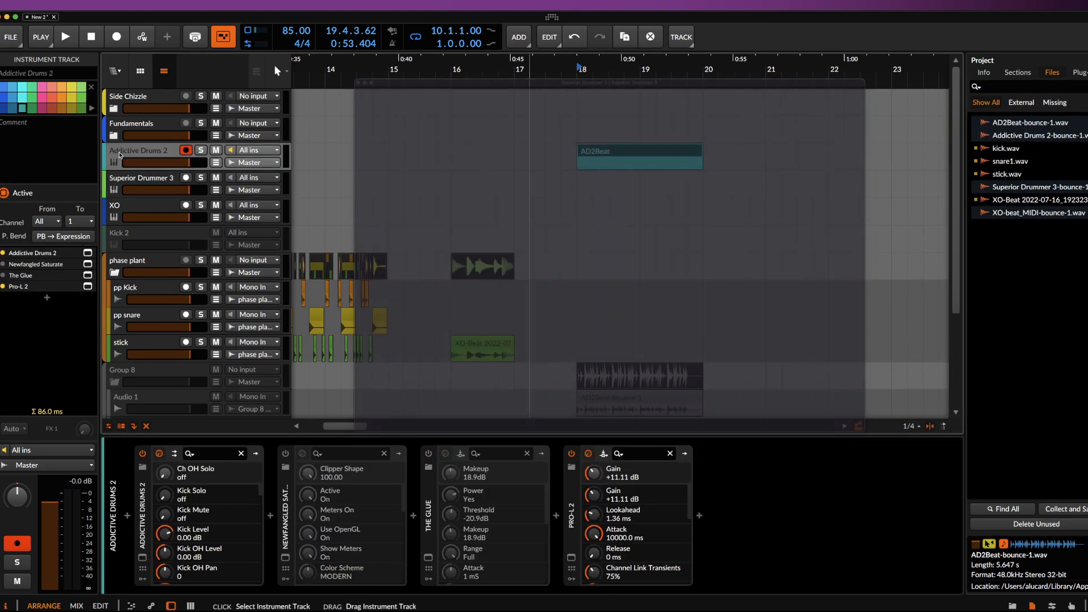
click(129, 179)
click(140, 202)
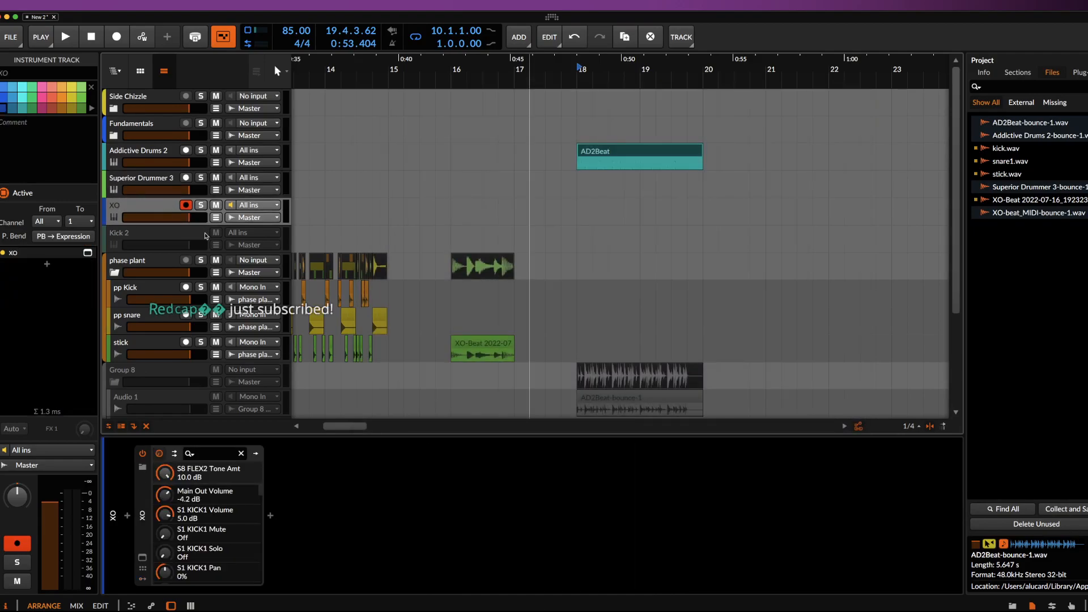
click(136, 232)
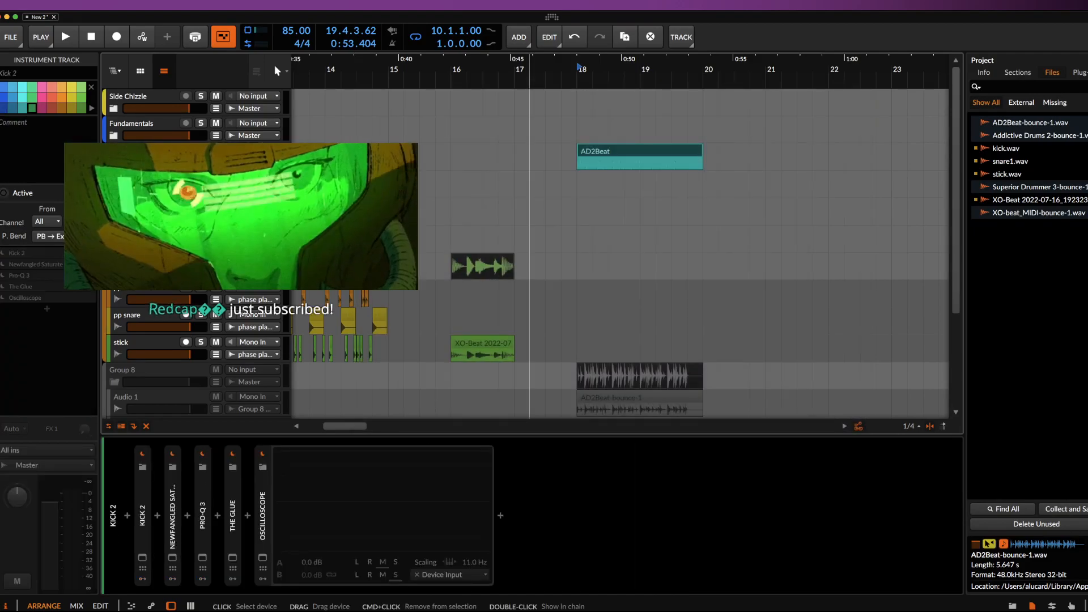
click(134, 261)
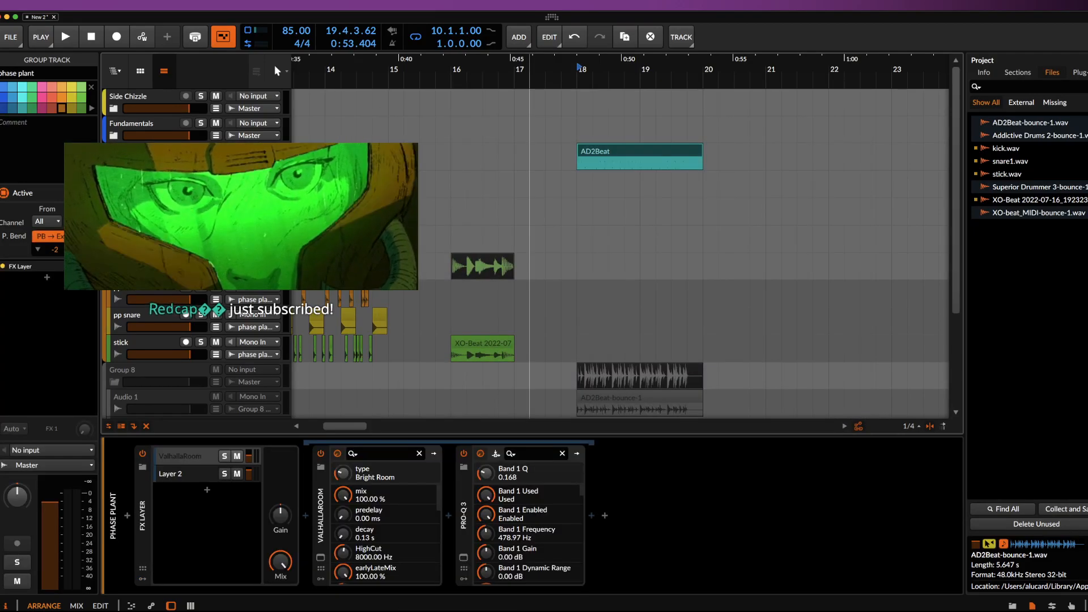
Return to the Superior Drummer 3 track, review the groove in the Grid Editor, and close the plug-in window.
click(131, 152)
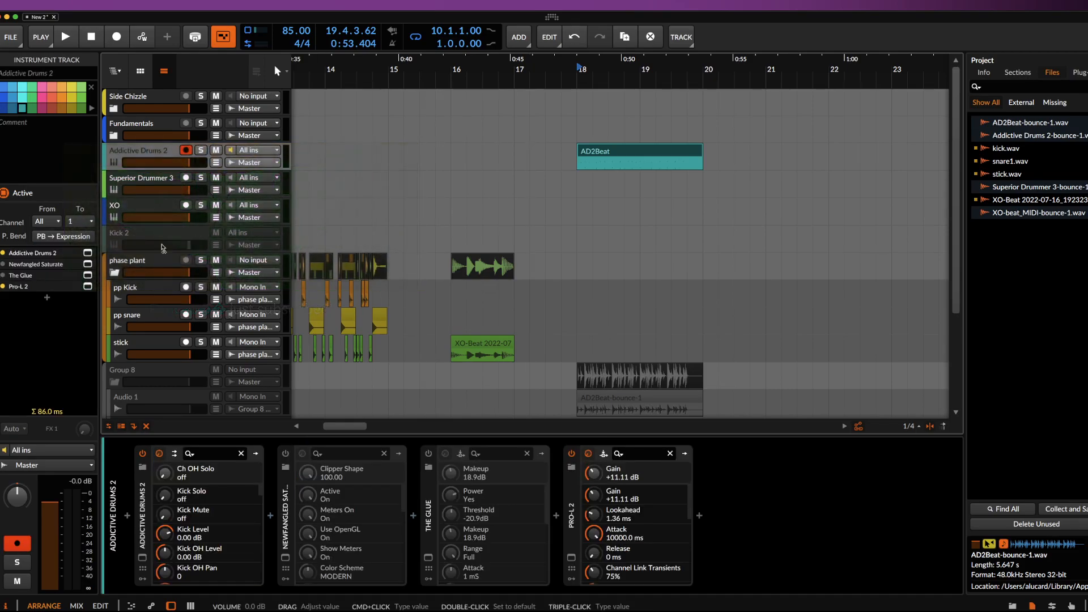
click(139, 177)
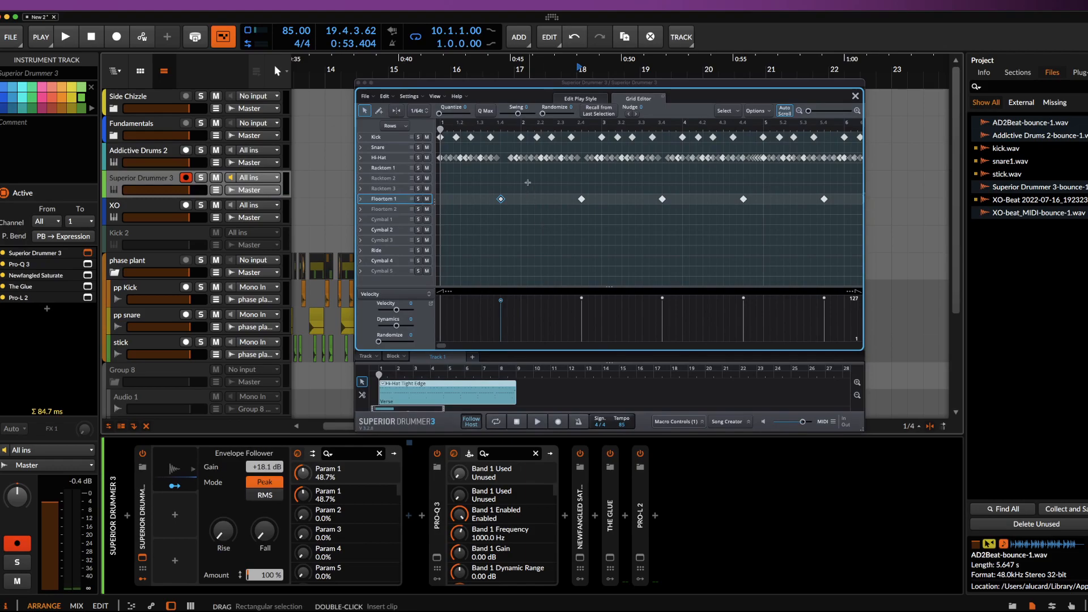
scroll(599, 171, right, 3)
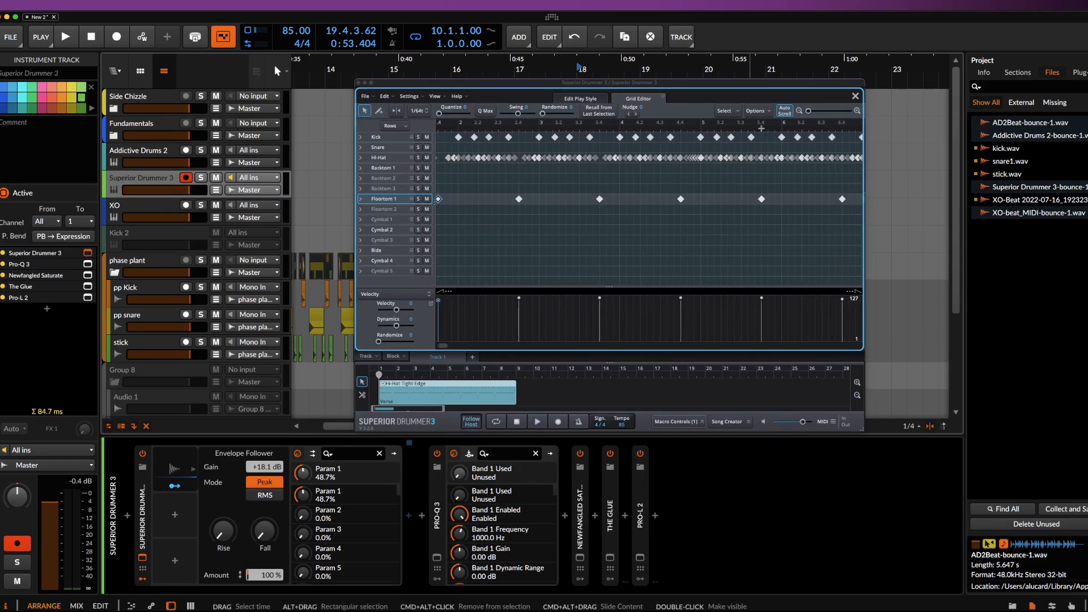
click(362, 82)
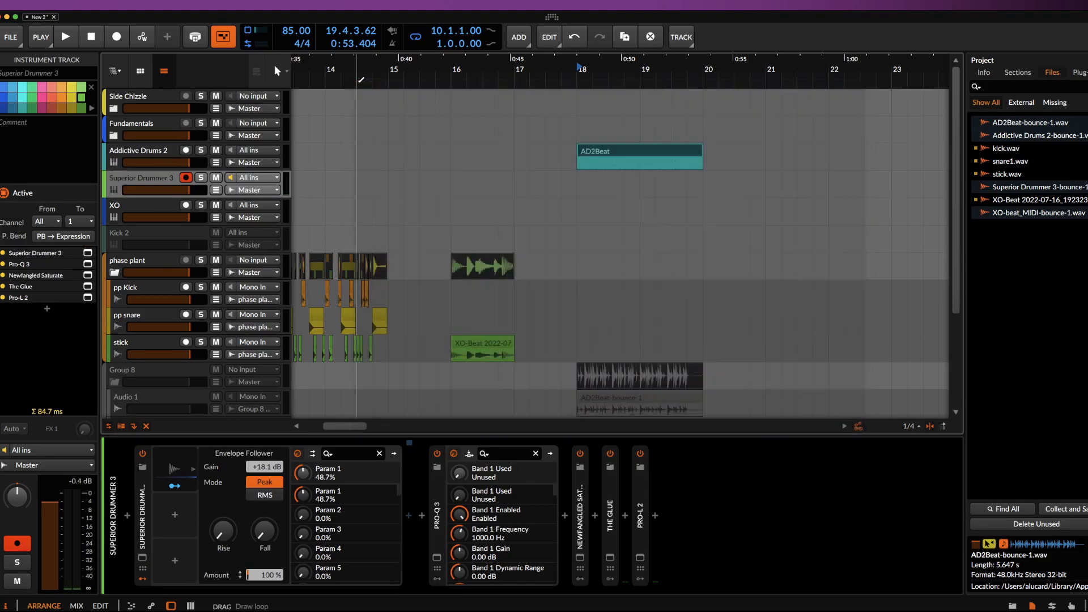
Extend the arranger loop region to four bars from bar 9 to bar 13, covering the drum clips through Kick 2.
scroll(457, 268, down, 5)
scroll(456, 268, down, 3)
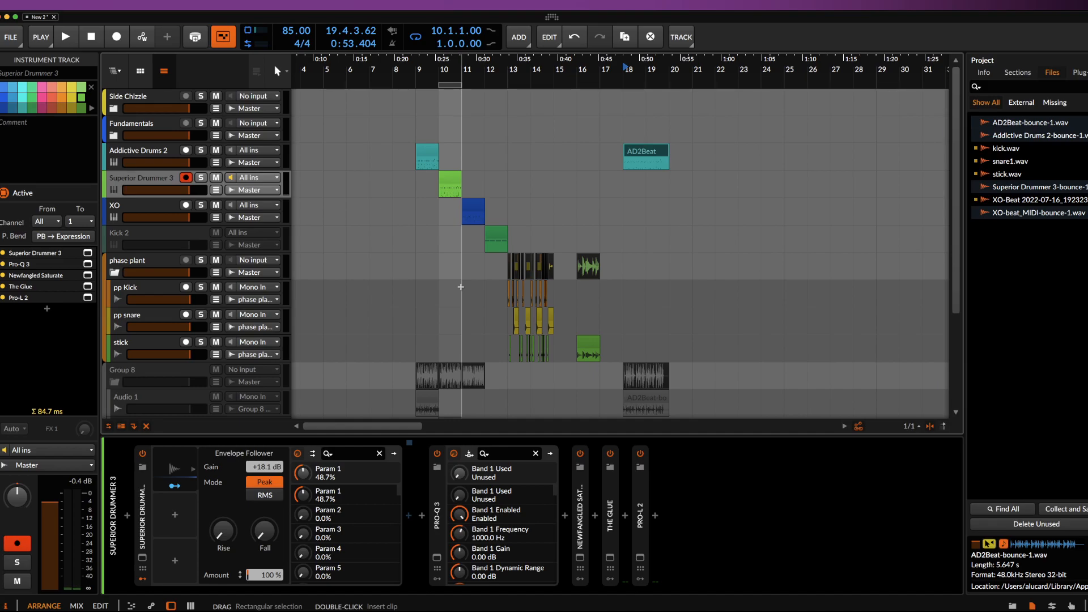
click(126, 218)
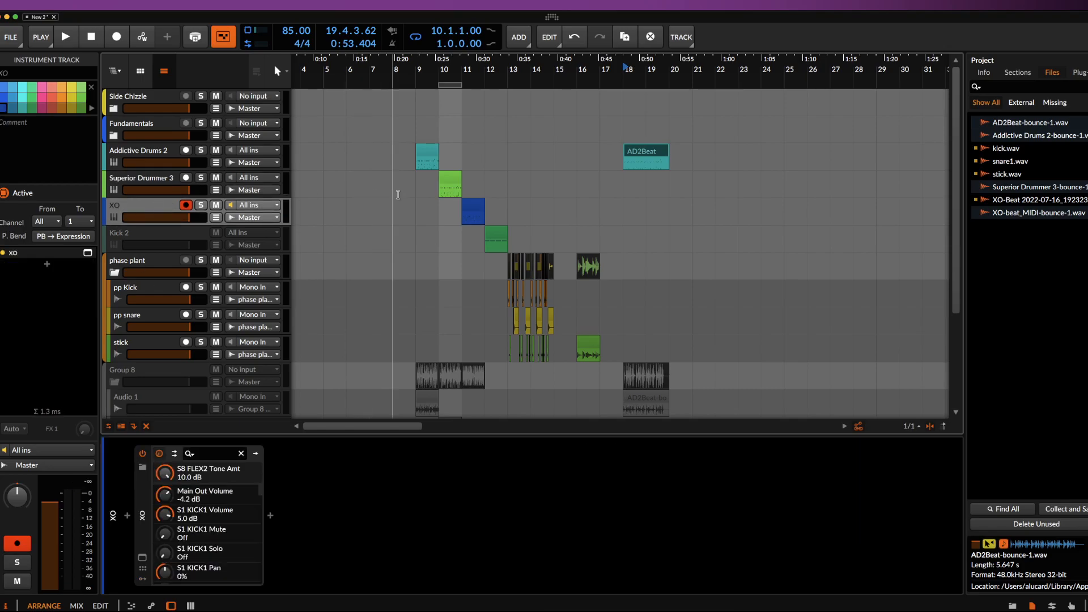
scroll(455, 169, up, 5)
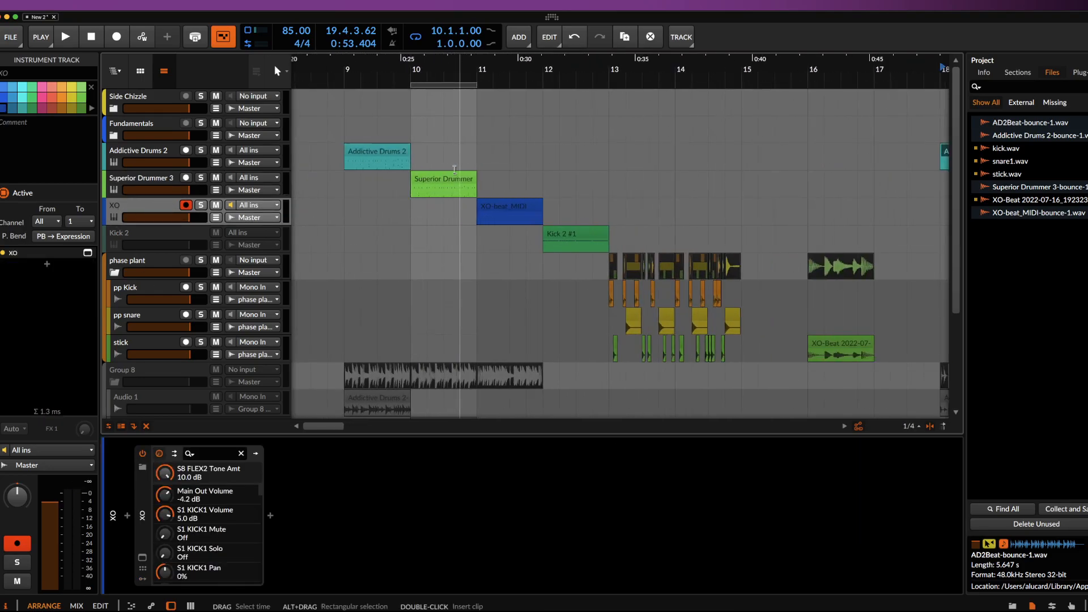
click(448, 180)
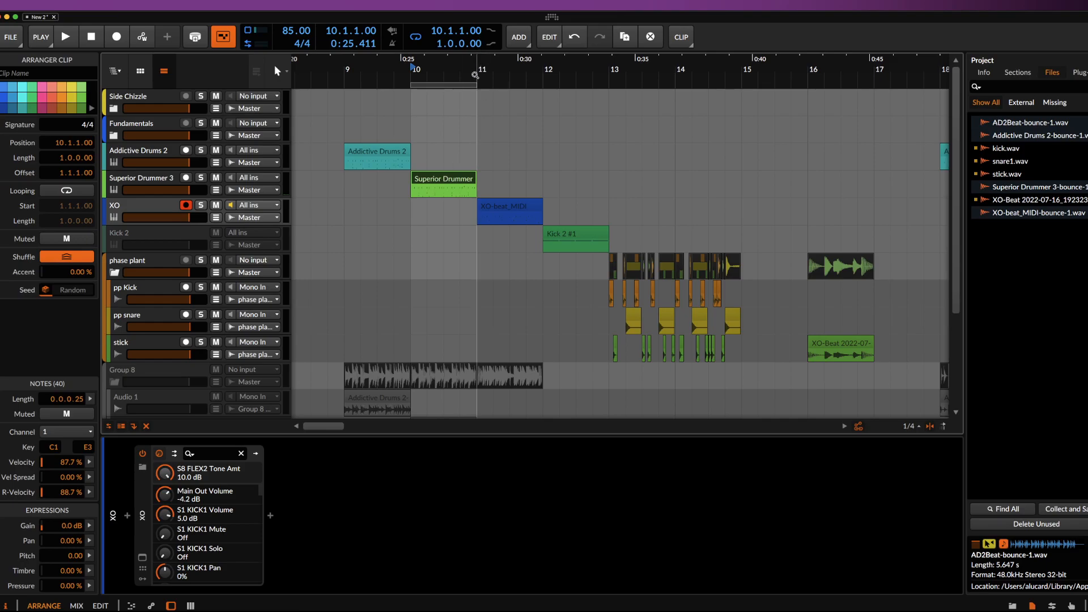
drag(411, 85, 344, 85)
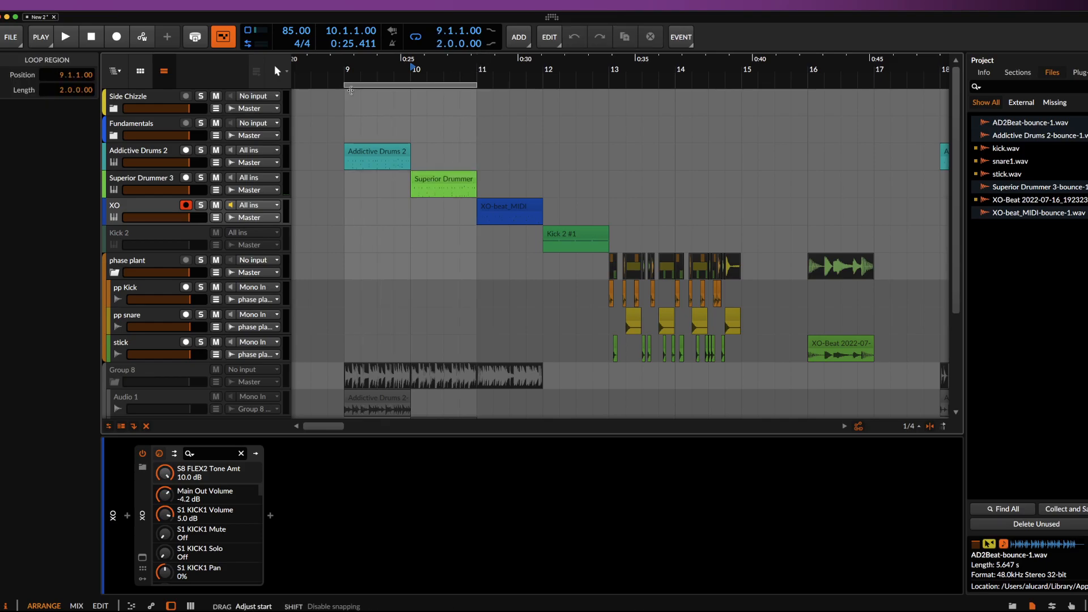
click(487, 211)
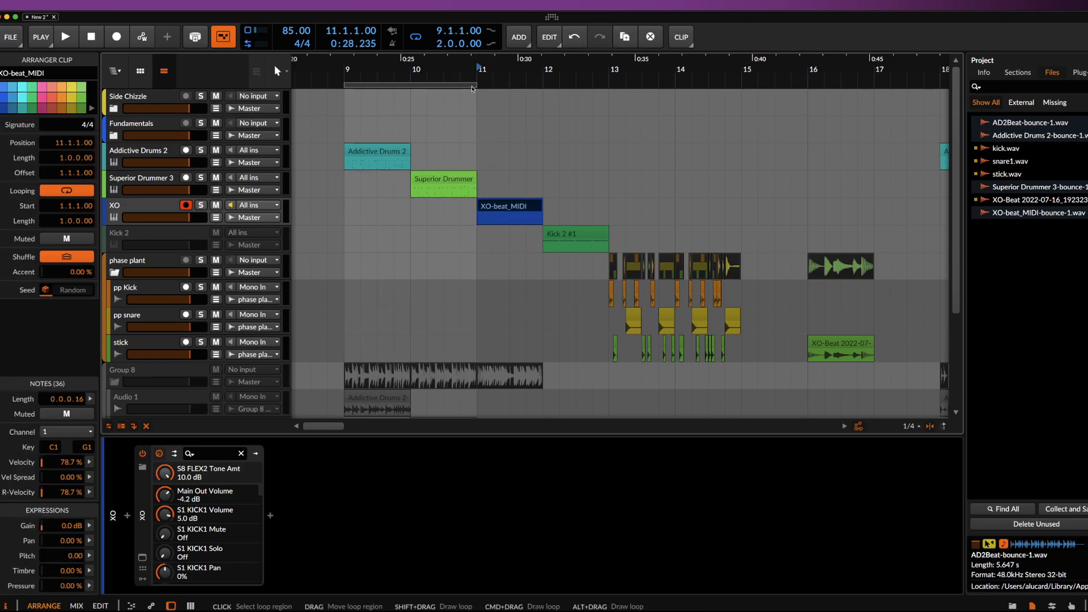
drag(472, 86, 609, 85)
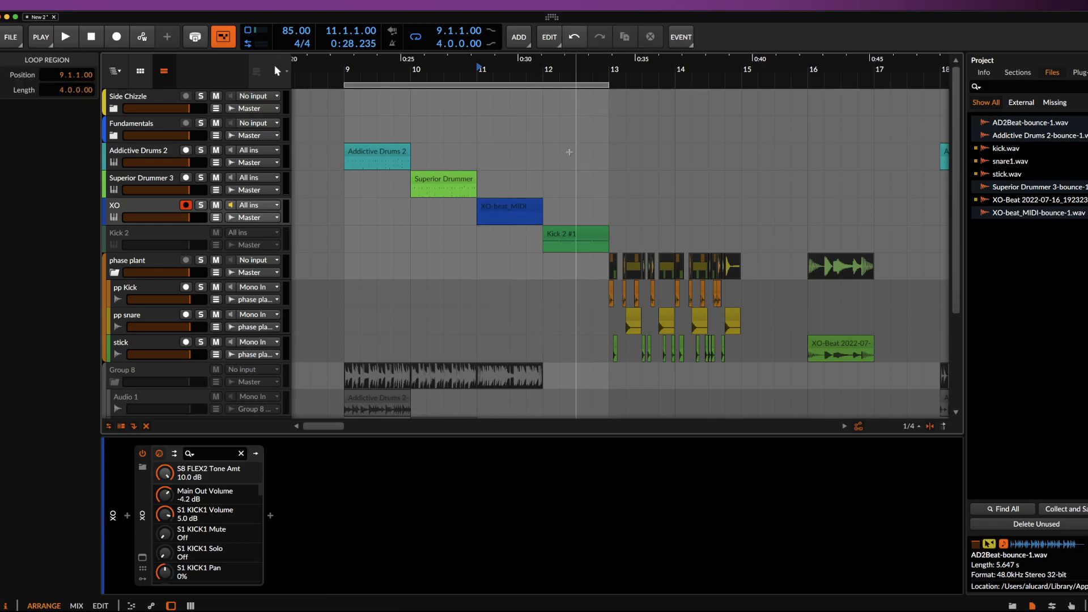
Examine the phase plant clips from bar 13 and place the play start position at bar 10.
scroll(641, 278, up, 3)
scroll(641, 277, right, 4)
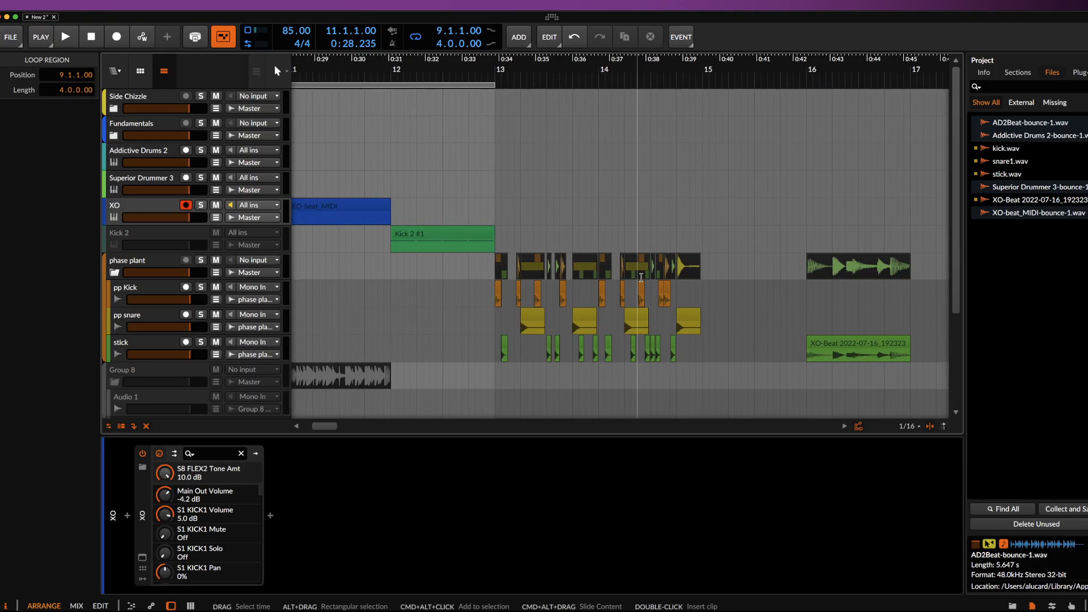
click(496, 192)
scroll(495, 192, up, 4)
scroll(496, 192, down, 6)
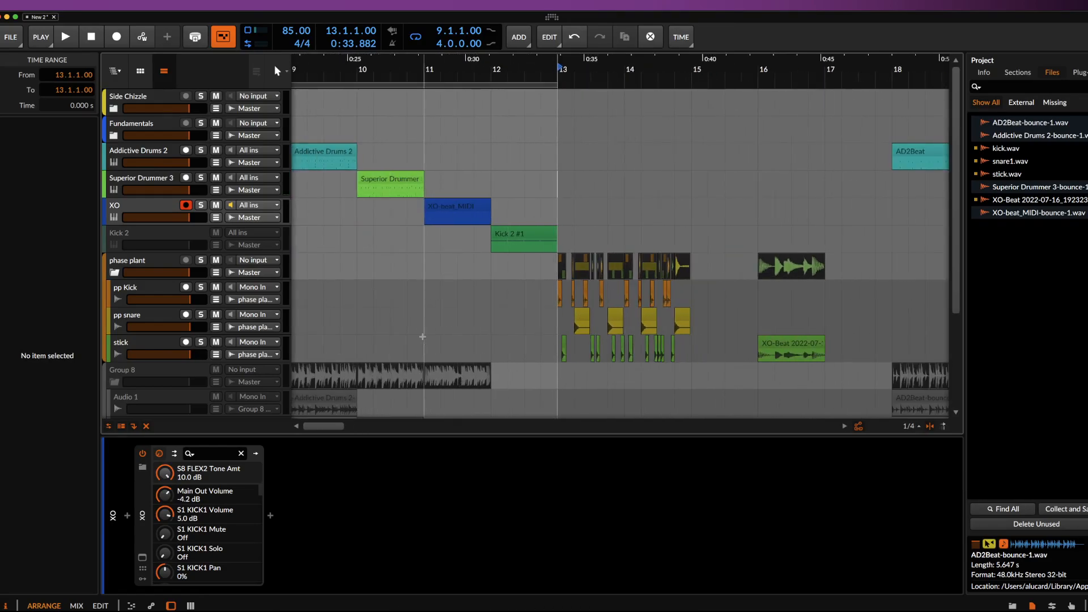
click(358, 221)
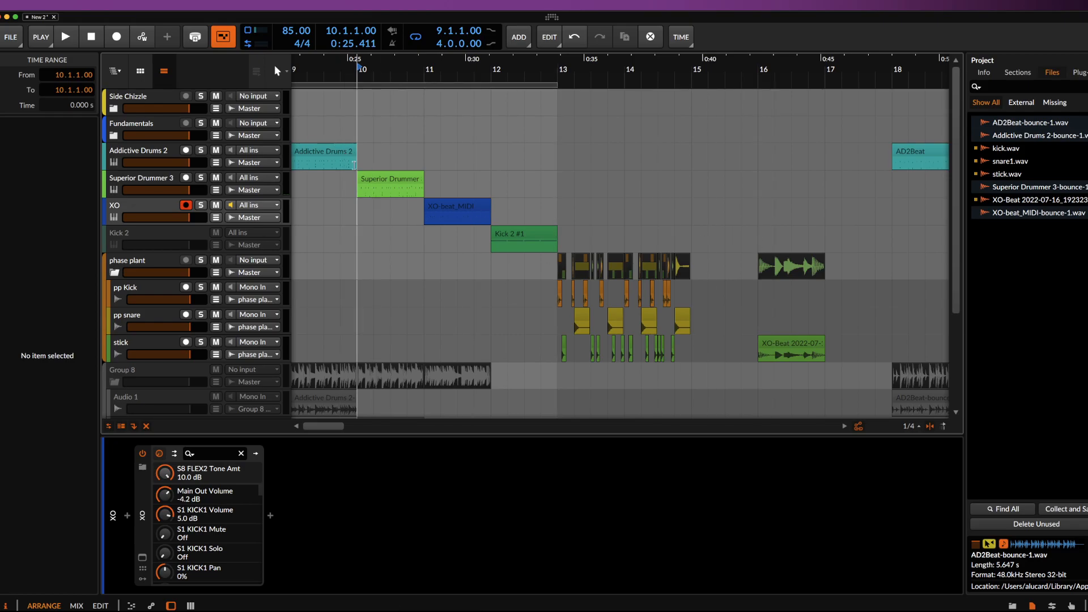
Switch to Discord, view the drum bounces shared in the aether-rewards channel, and minimize its window.
scroll(479, 147, right, 2)
scroll(473, 147, left, 3)
scroll(466, 147, down, 5)
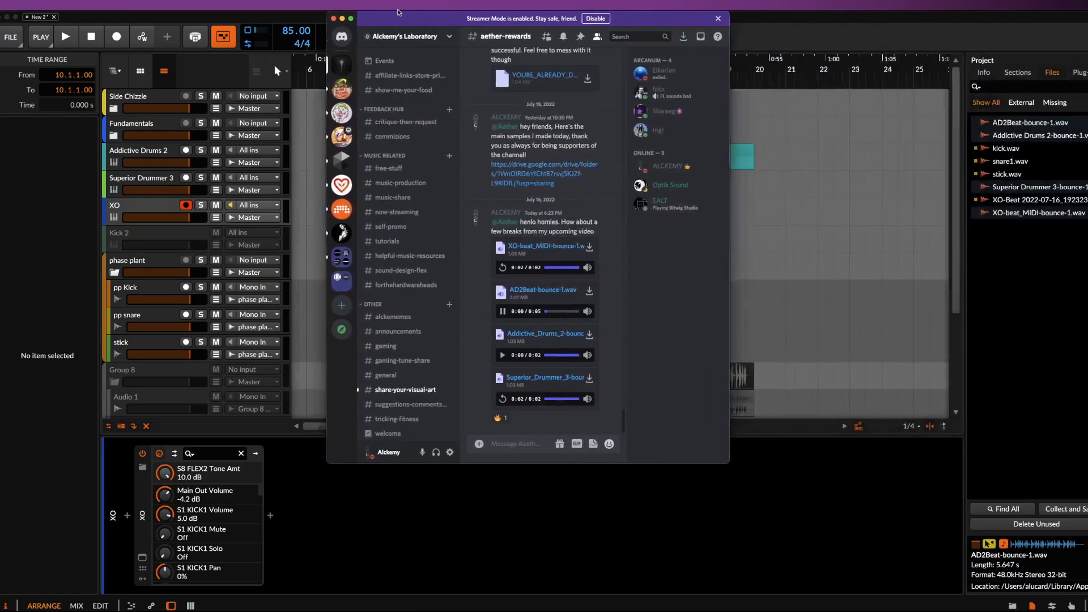
drag(353, 12, 306, 13)
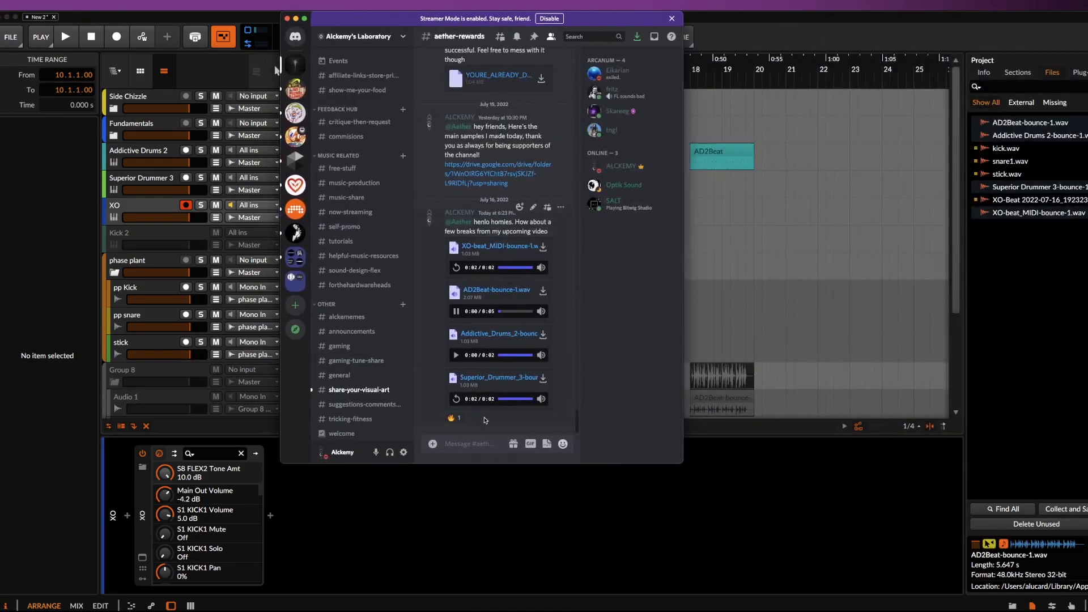
click(295, 18)
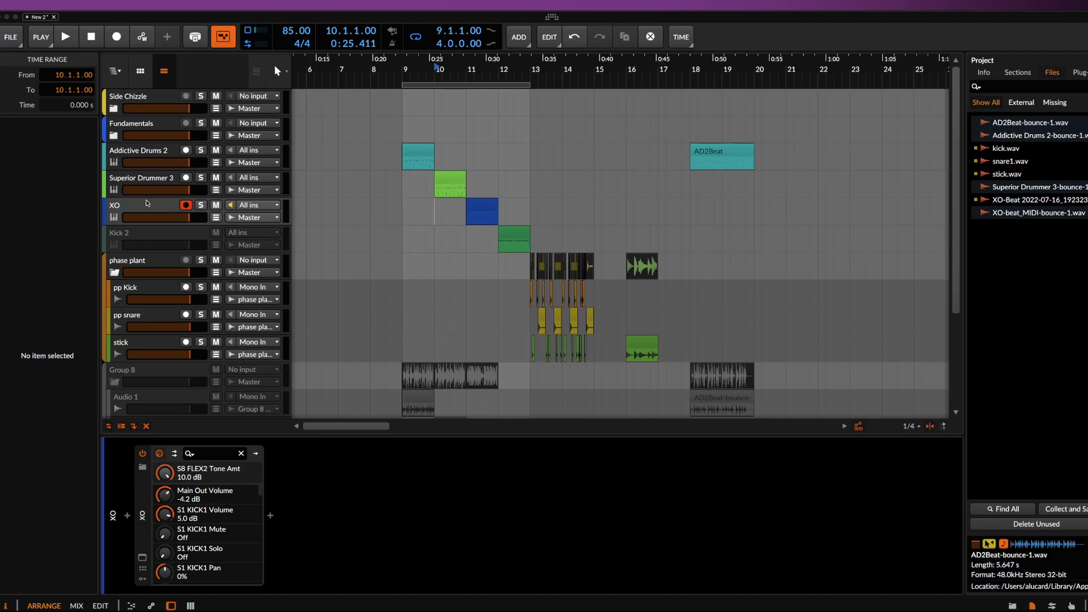
Select the XO-beat_MIDI clip at bar 11 on the XO track.
click(319, 209)
click(474, 206)
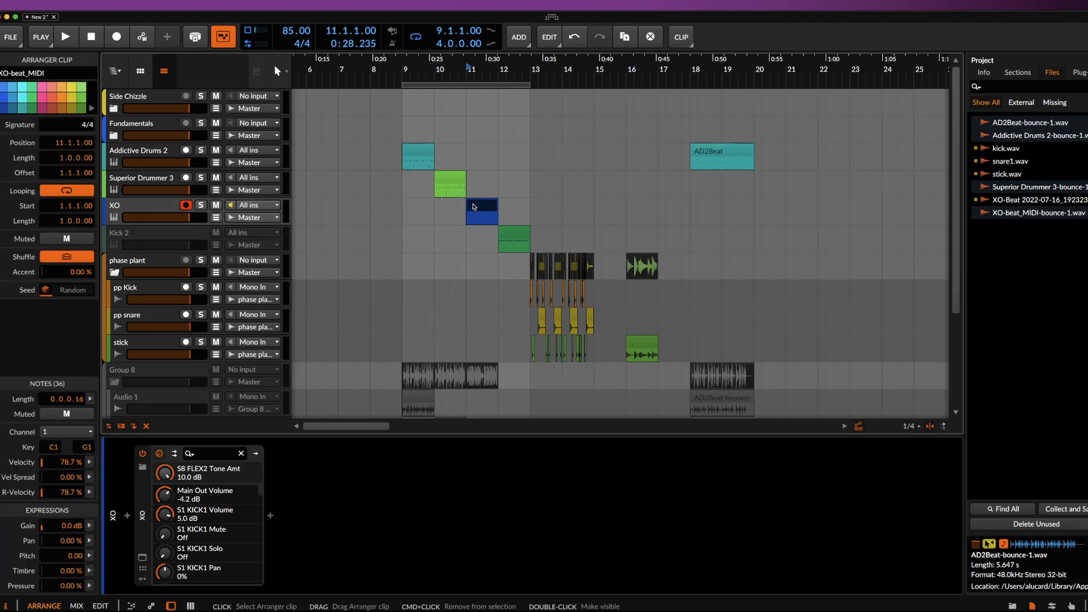